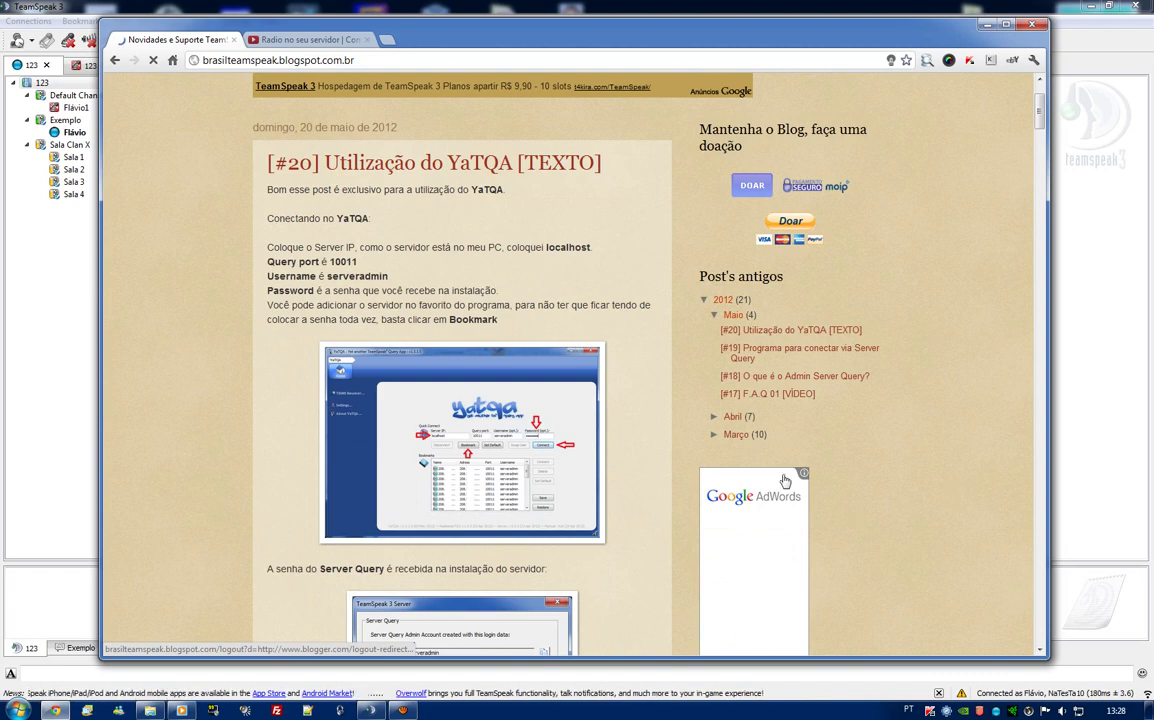
Step: Expand the Março 2012 posts in the blog archive and open "[#1] Radio no seu servidor [VÍDEO]"
left_click(716, 435)
scroll(820, 540, "down", 2)
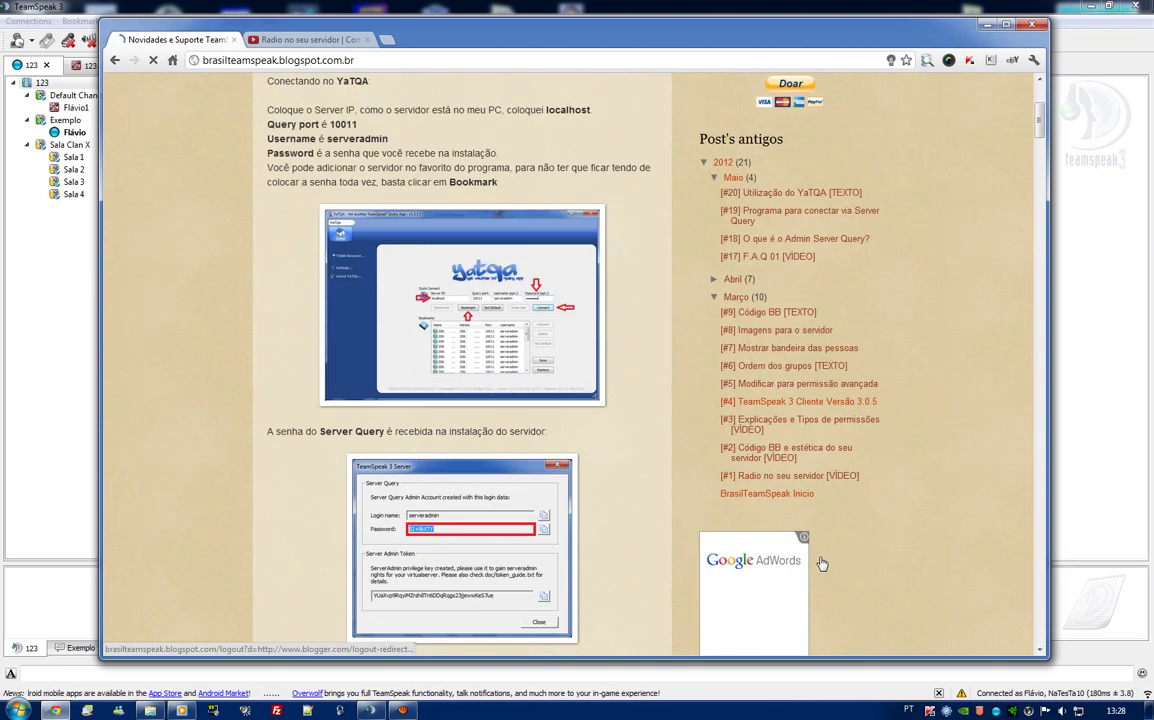
left_click(845, 480)
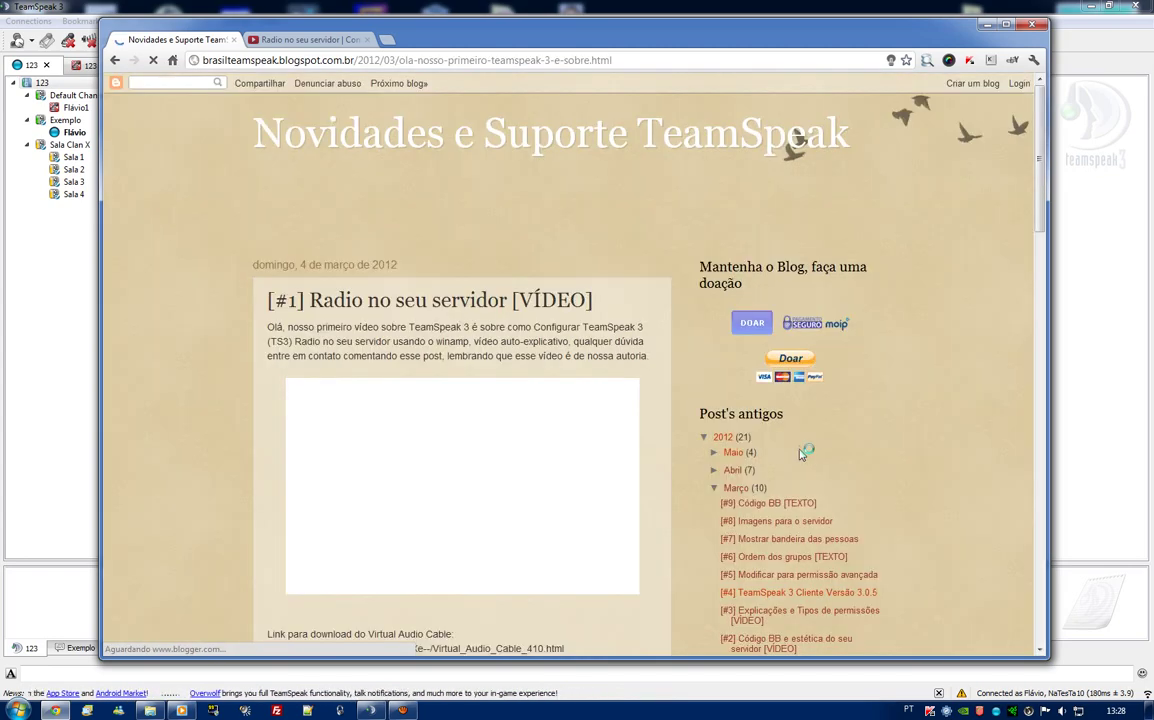
Step: Switch to the YouTube video page and examine its description for the Virtual Audio Cable download link and contact details
left_click(300, 39)
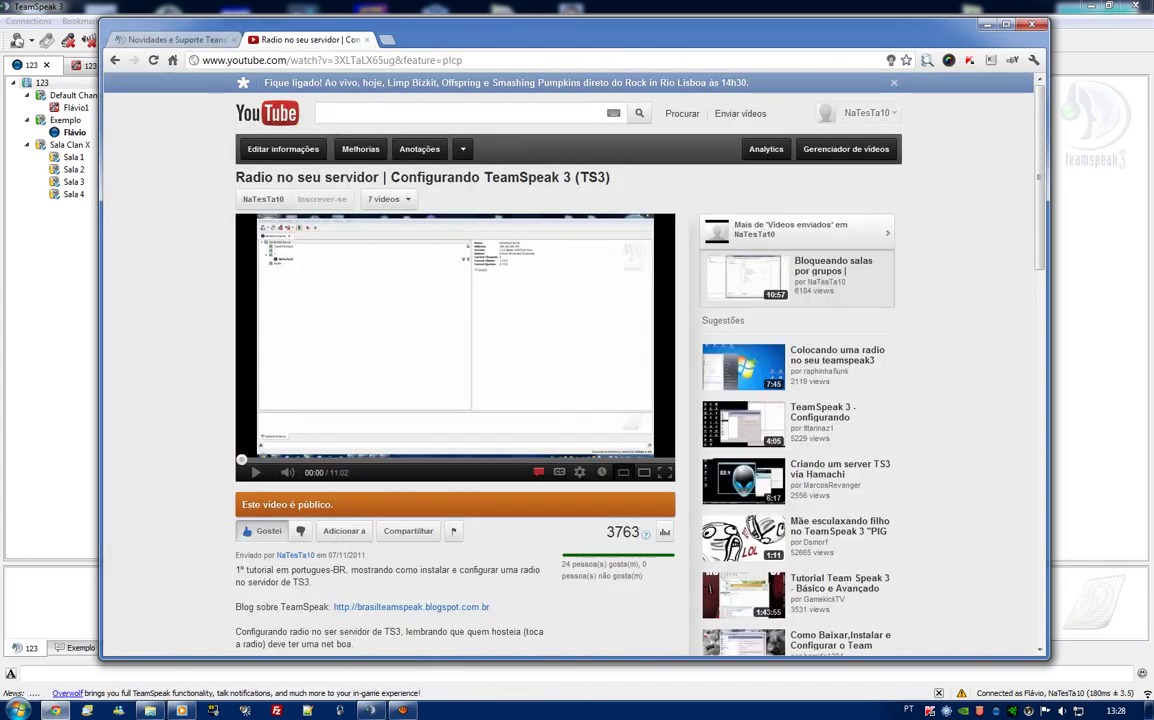
scroll(241, 470, "down", 4)
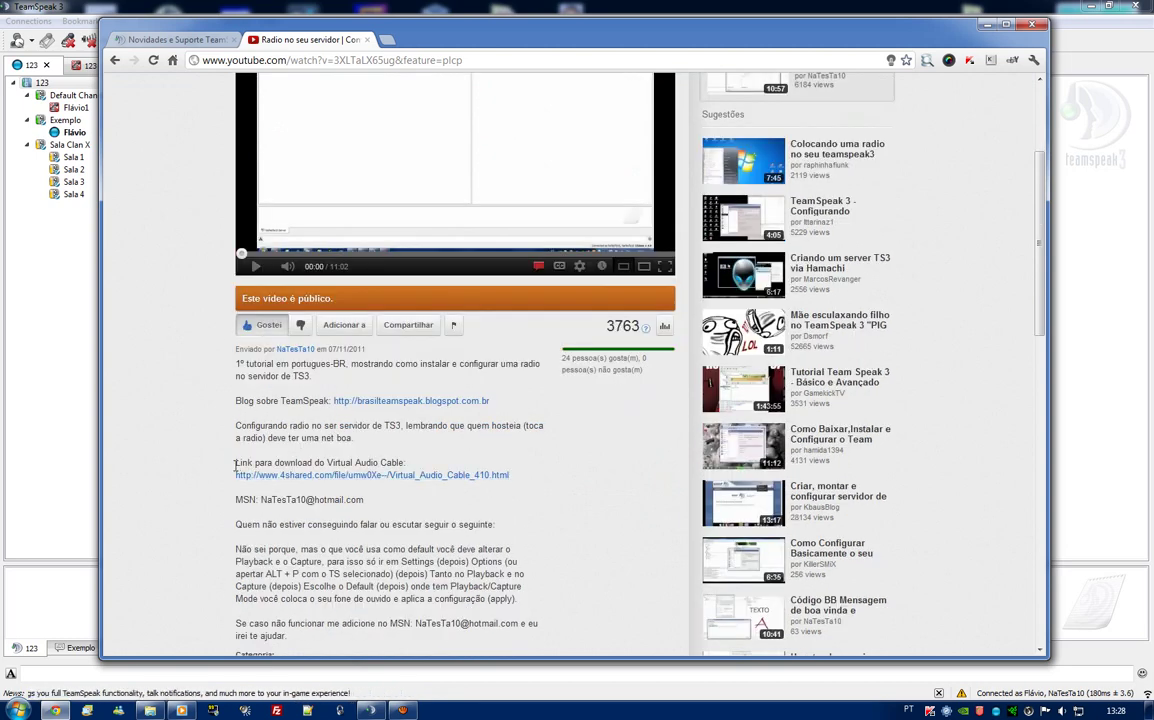
left_click_drag(236, 467, 571, 494)
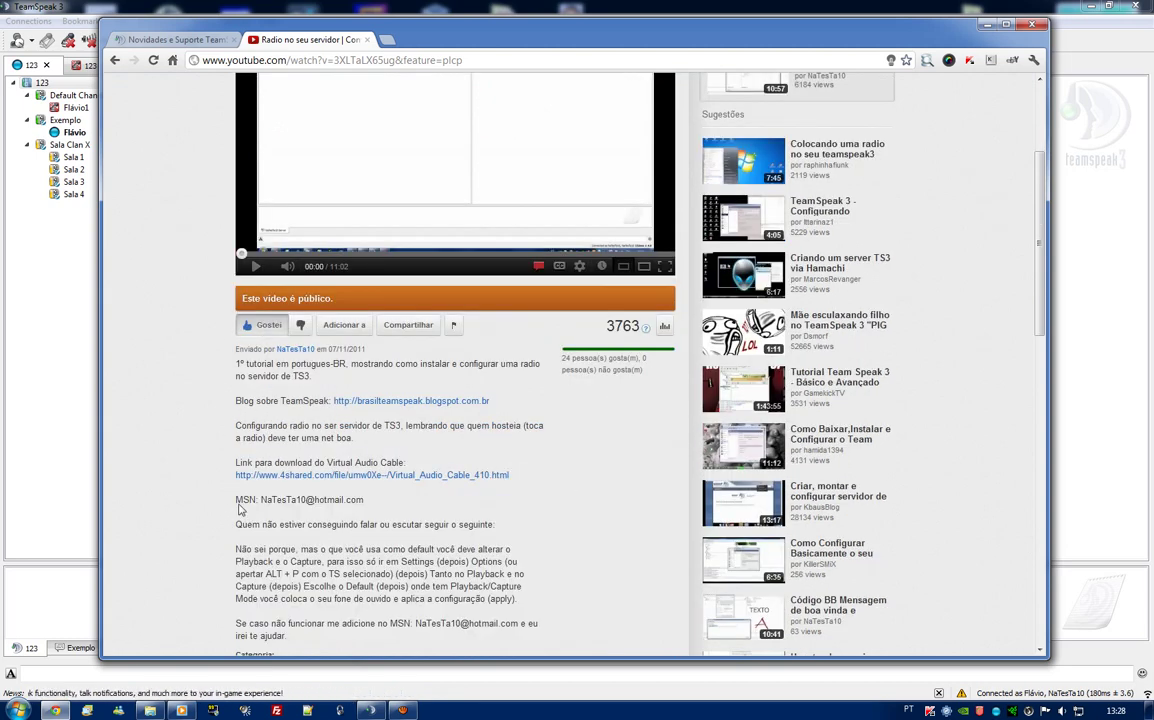
left_click_drag(238, 499, 365, 500)
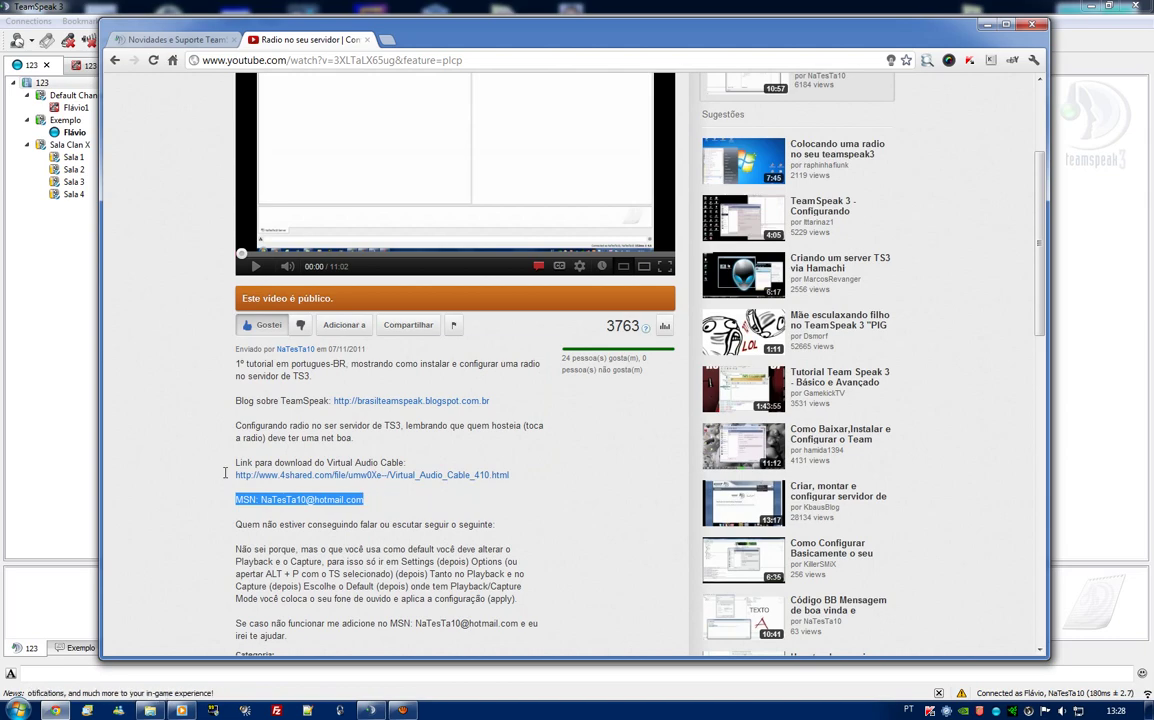
scroll(151, 458, "up", 3)
scroll(170, 493, "down", 3)
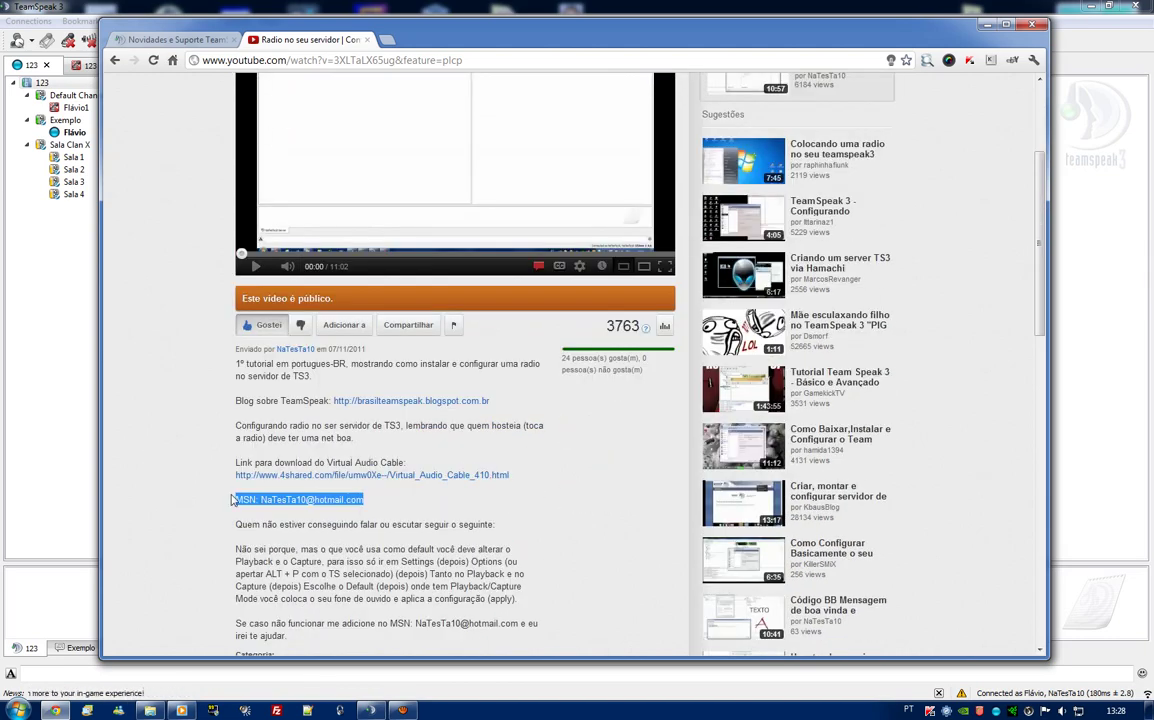
left_click(318, 515)
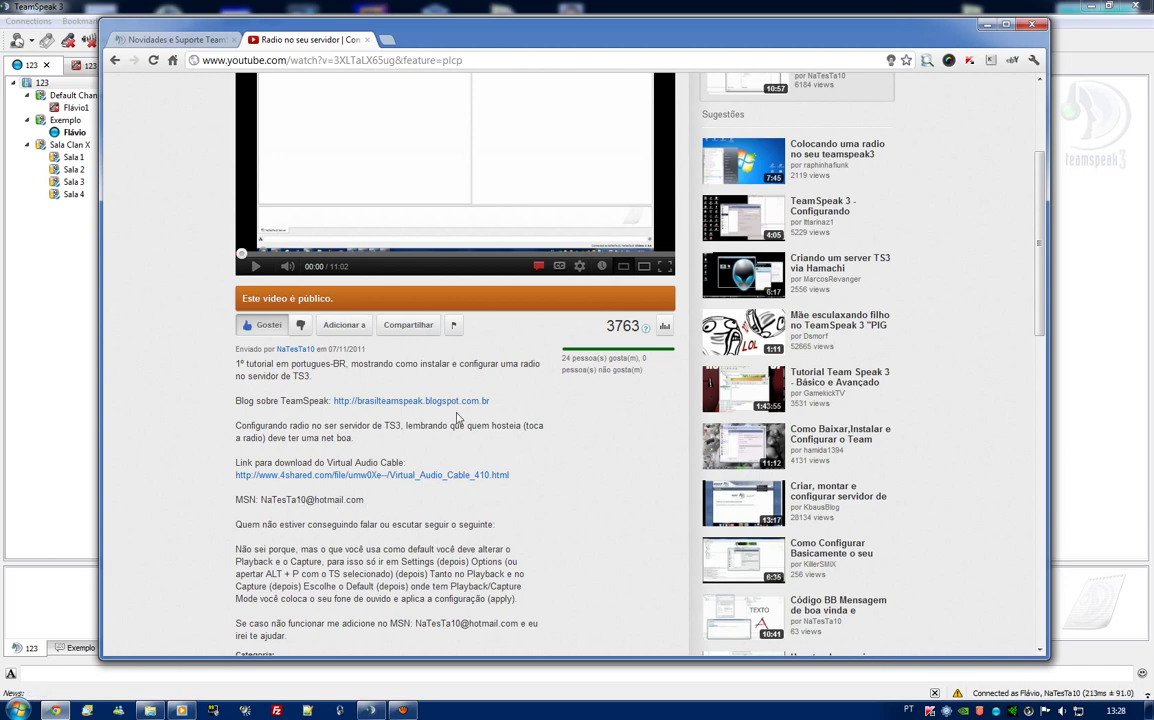
scroll(298, 498, "up", 2)
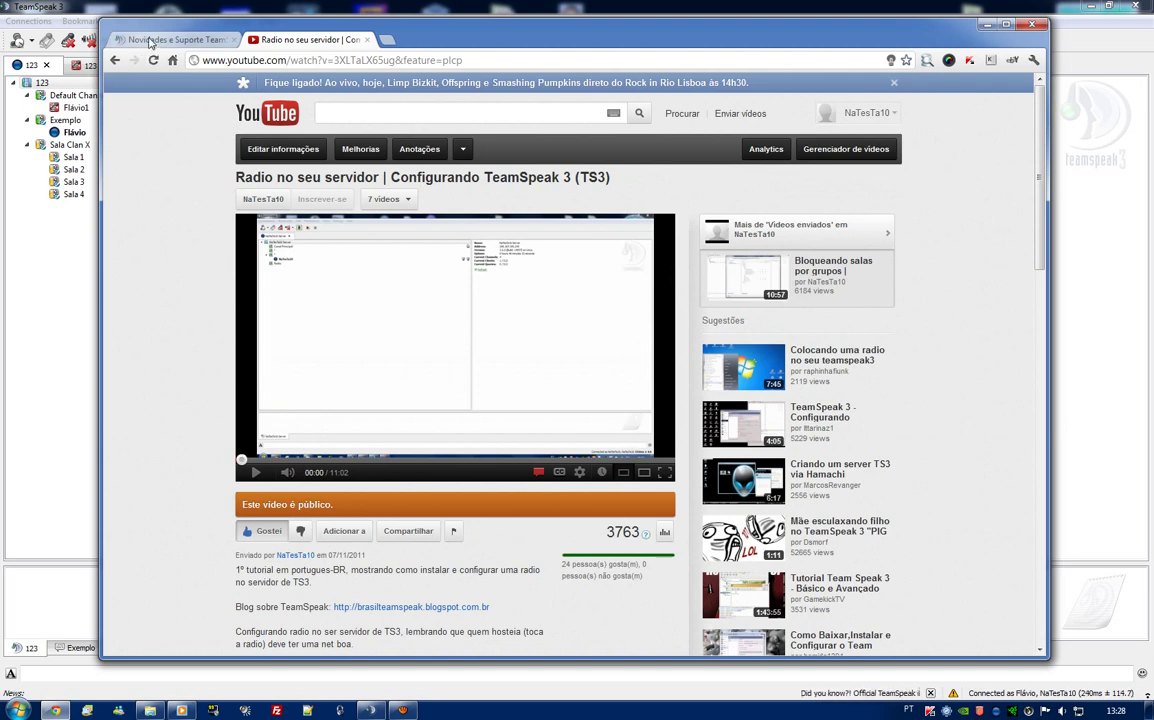
Step: Return to the blog post and examine the Virtual Audio Cable download link below the embedded video
left_click(148, 40)
left_click(987, 25)
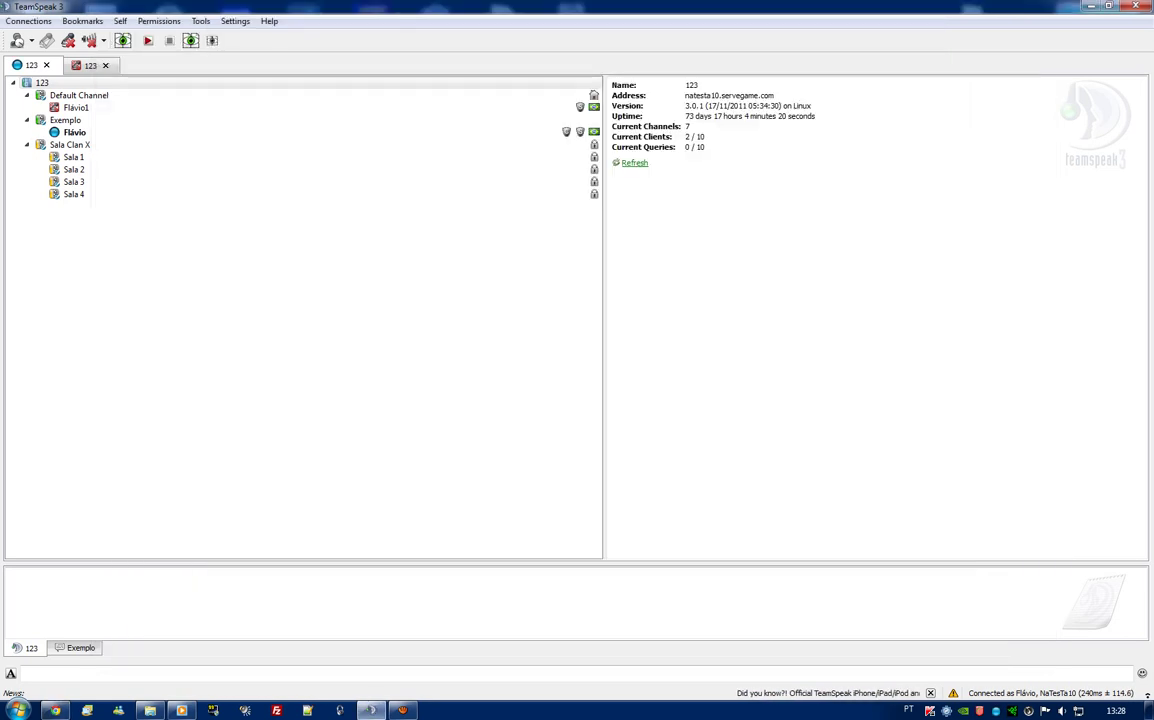
key("alt+Tab")
scroll(160, 206, "down", 1)
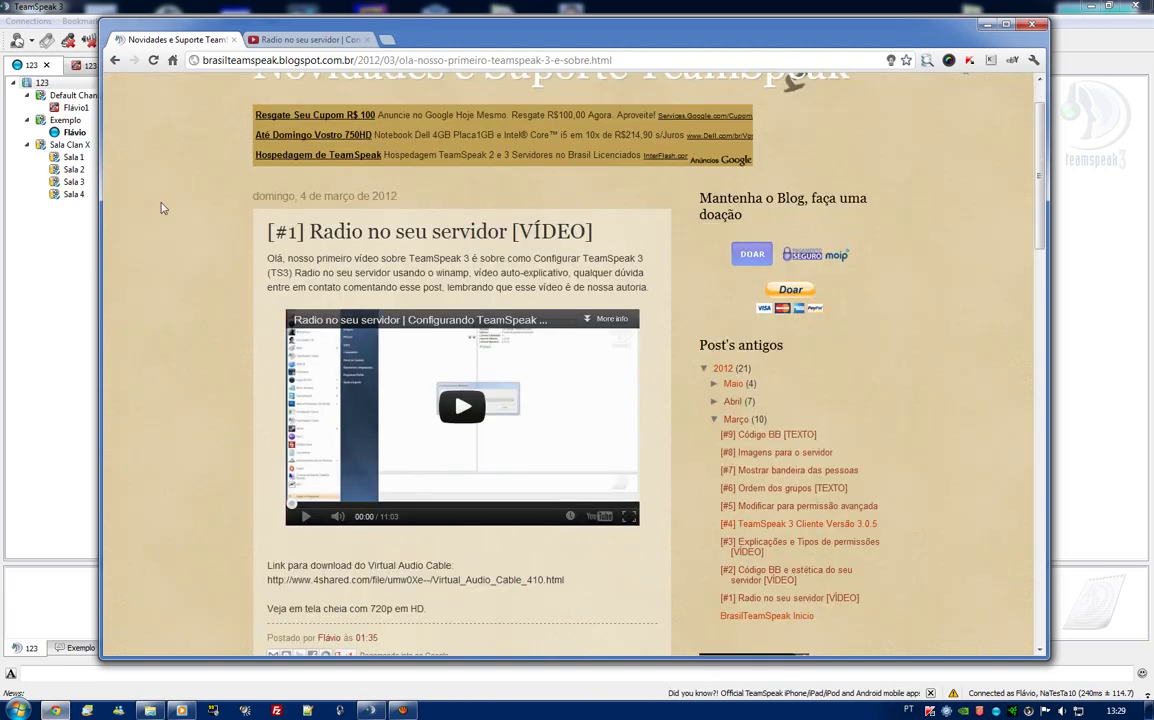
scroll(250, 455, "down", 2)
left_click_drag(273, 443, 560, 443)
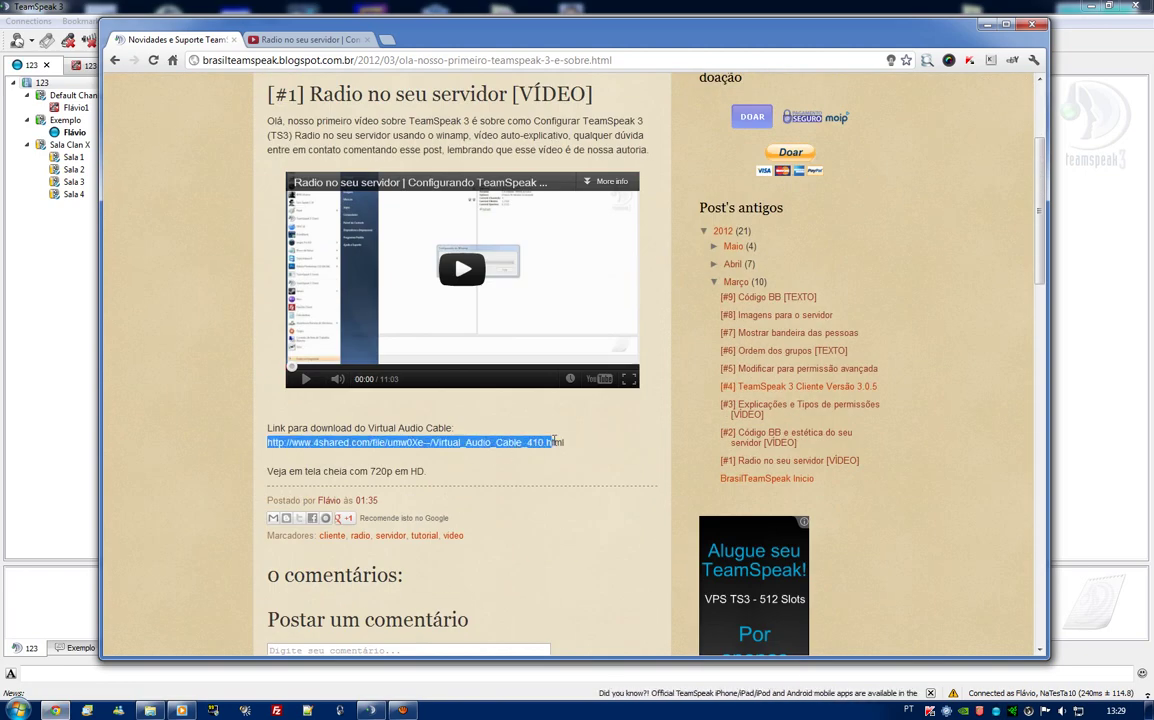
left_click(577, 461)
key("alt+Tab")
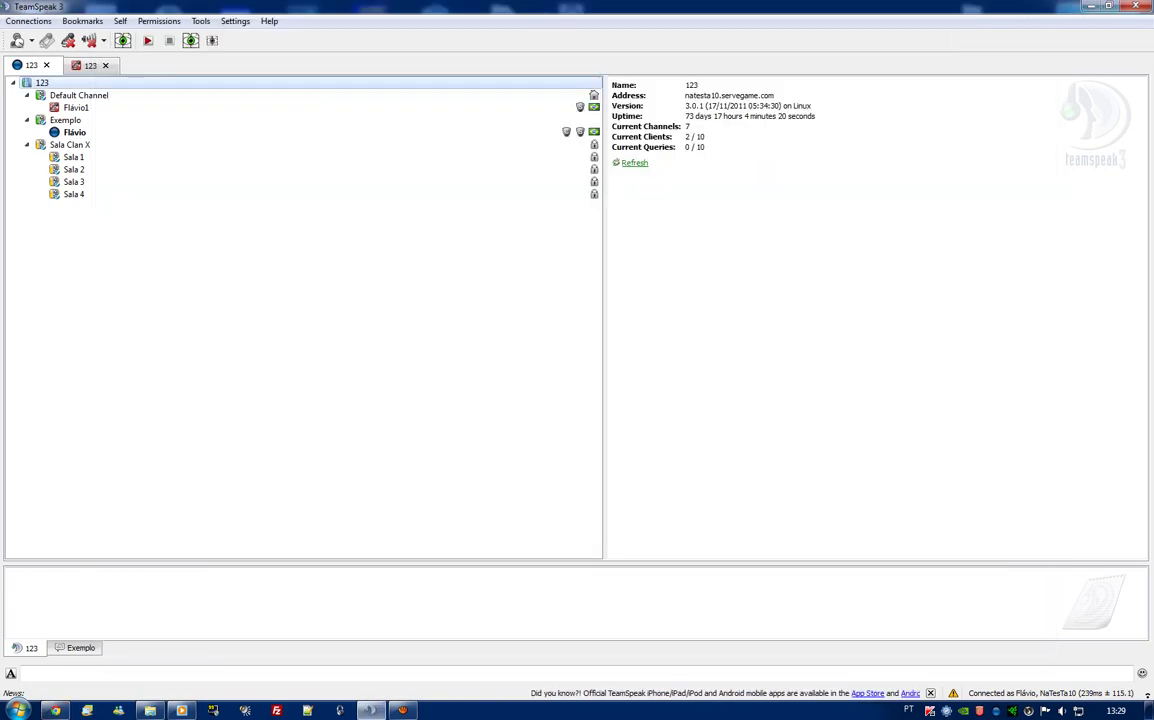
Step: Switch to Windows Explorer and extract Virtual Audio Cable 4.10.rar into a folder named Virtual Audio Cable 4.10
left_click(149, 710)
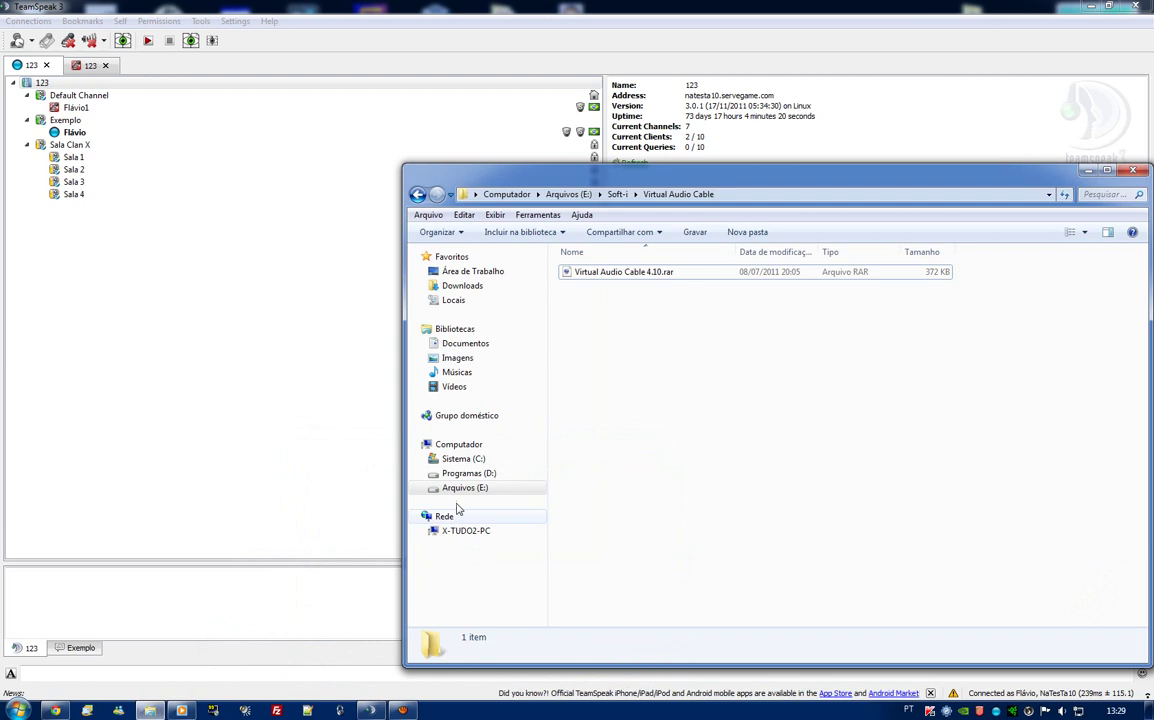
left_click(589, 281)
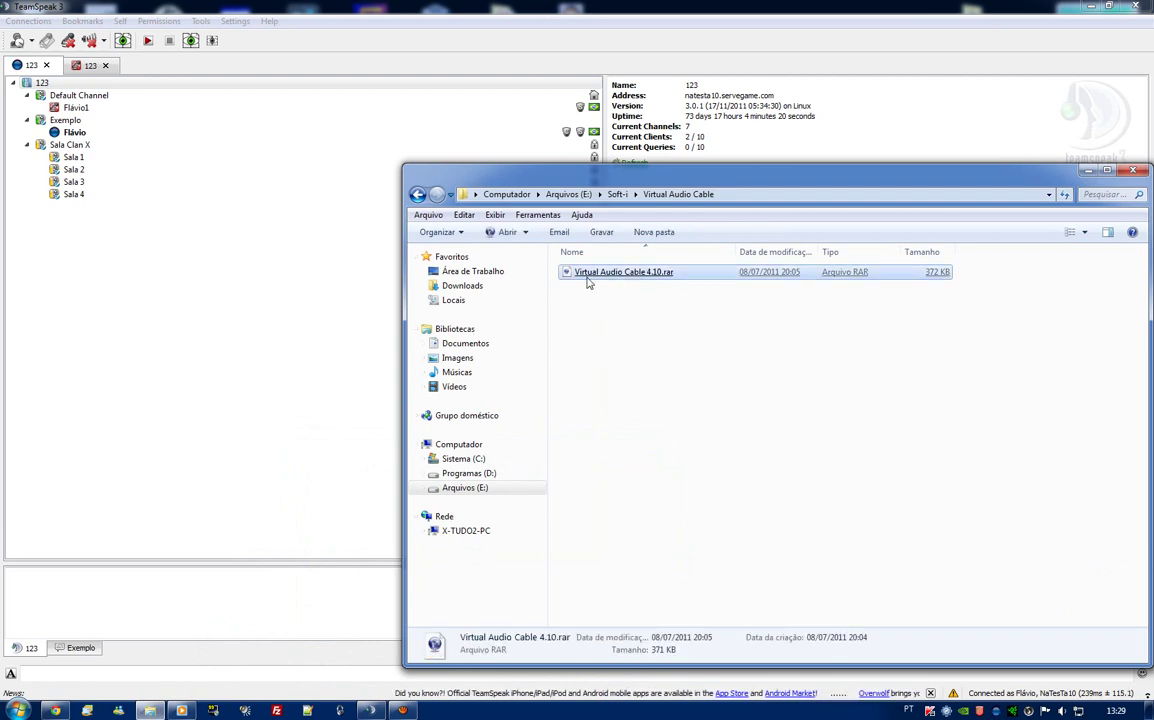
right_click(589, 284)
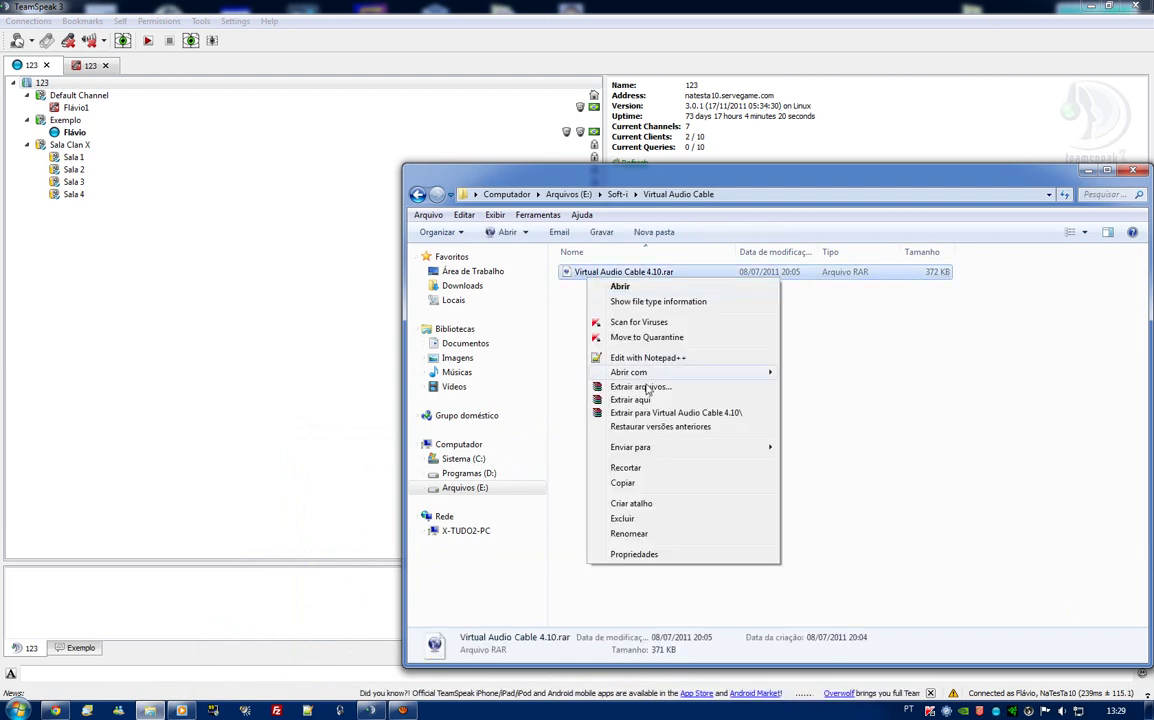
left_click(687, 416)
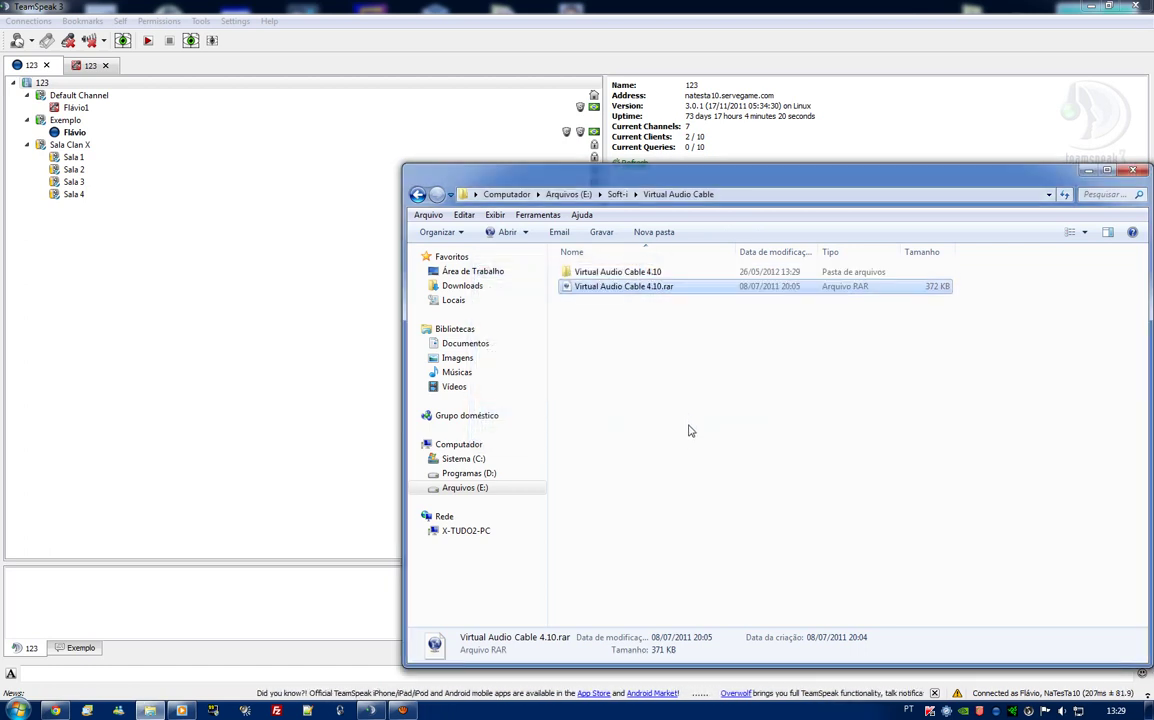
Step: Open the extracted Virtual Audio Cable 4.10 folder and the folder of the same name inside it
right_click(616, 288)
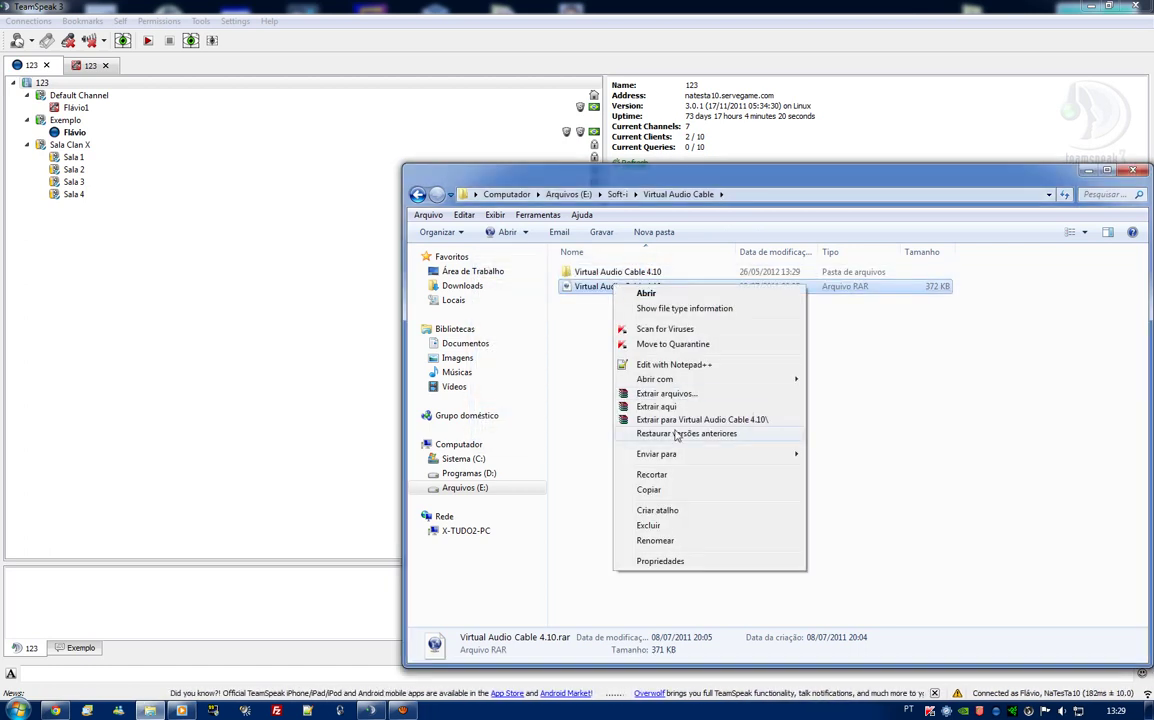
left_click(587, 337)
left_click(613, 274)
double_click(613, 277)
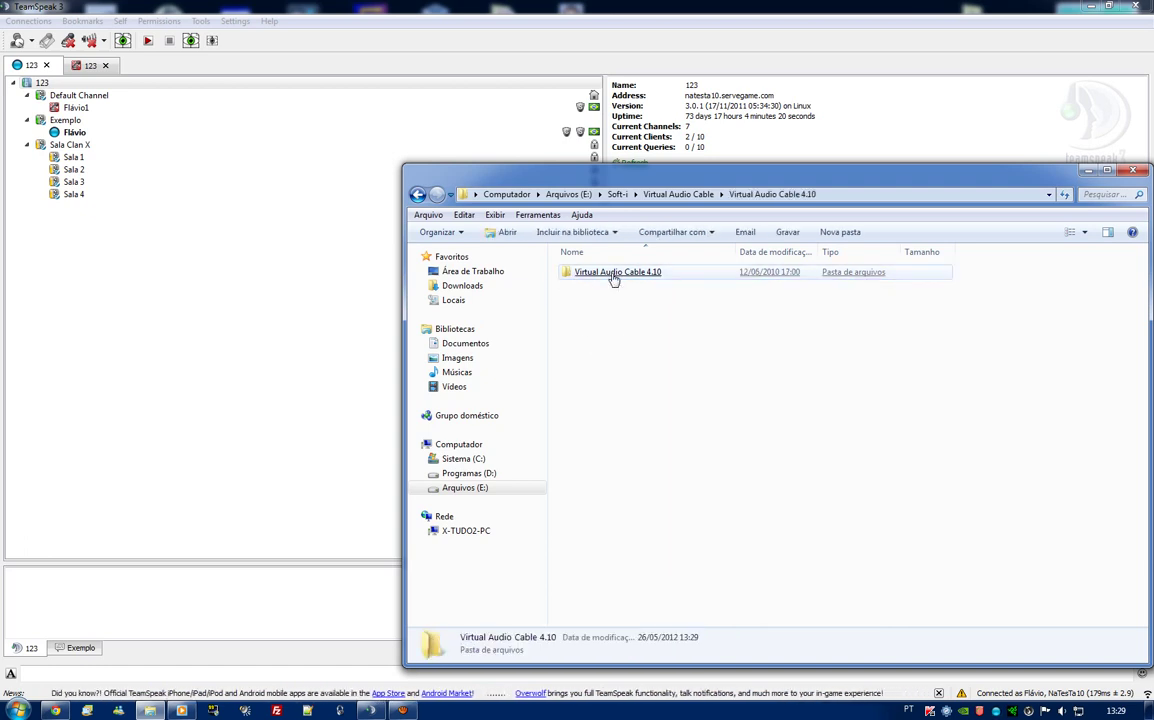
double_click(614, 272)
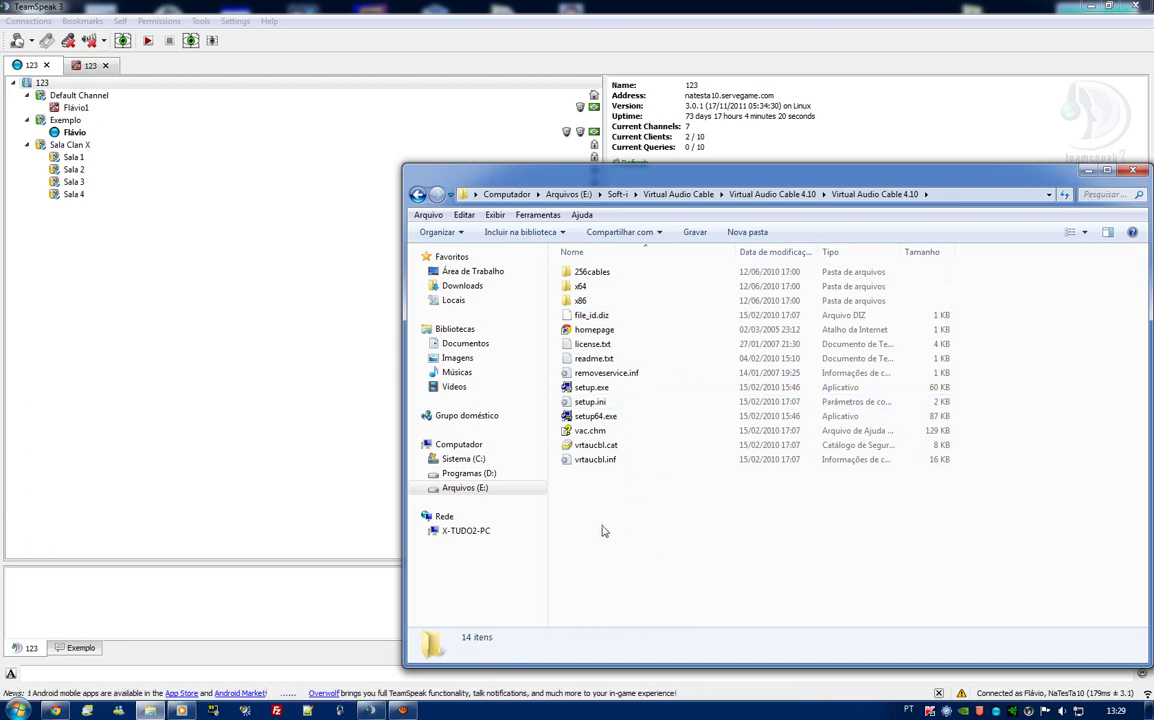
Step: Examine the two installer options in the folder, setup.exe and setup64.exe
left_click(616, 421)
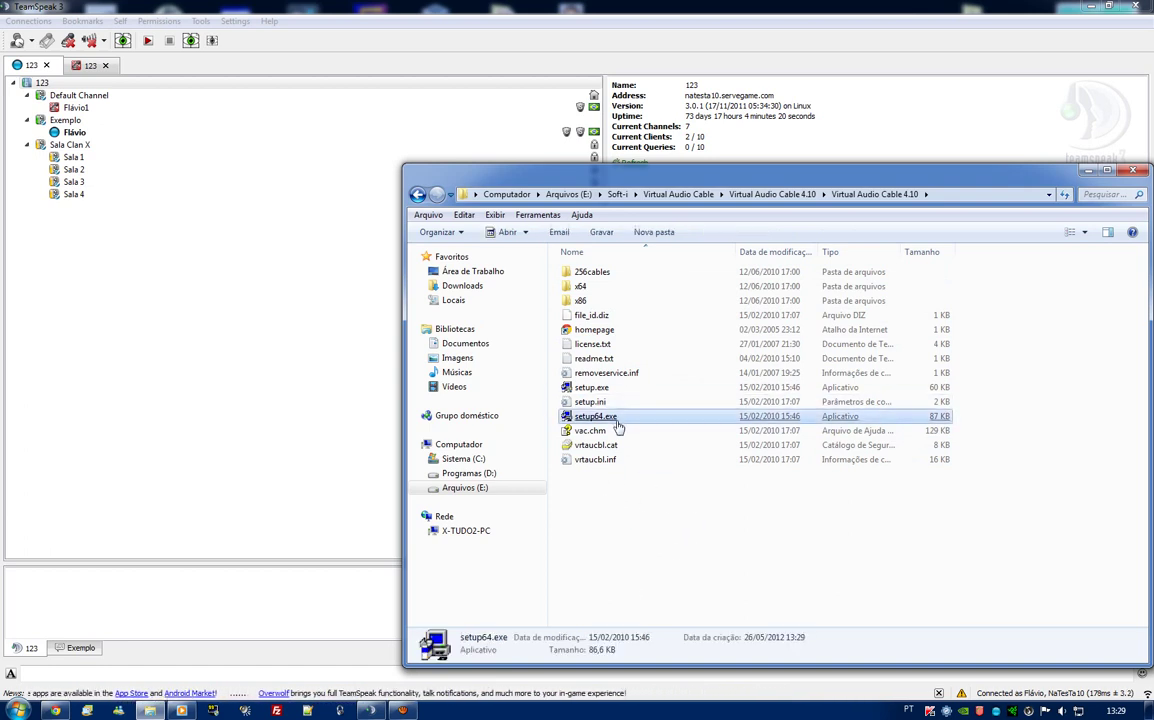
left_click(614, 390)
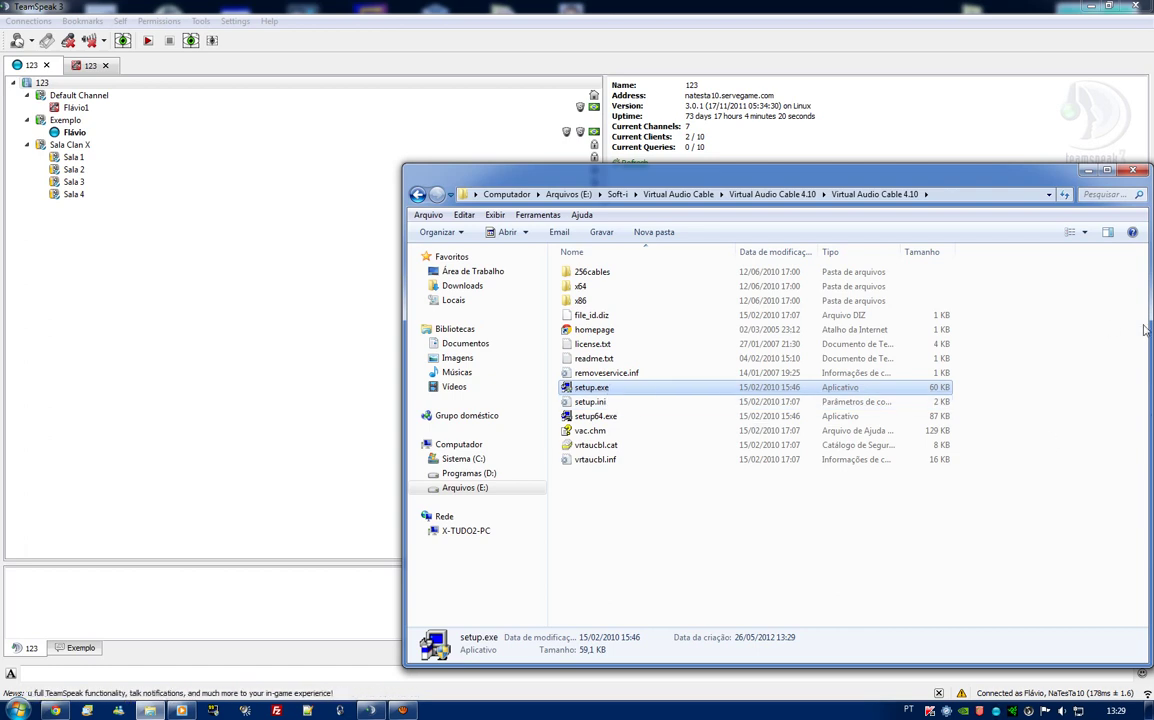
left_click(703, 612)
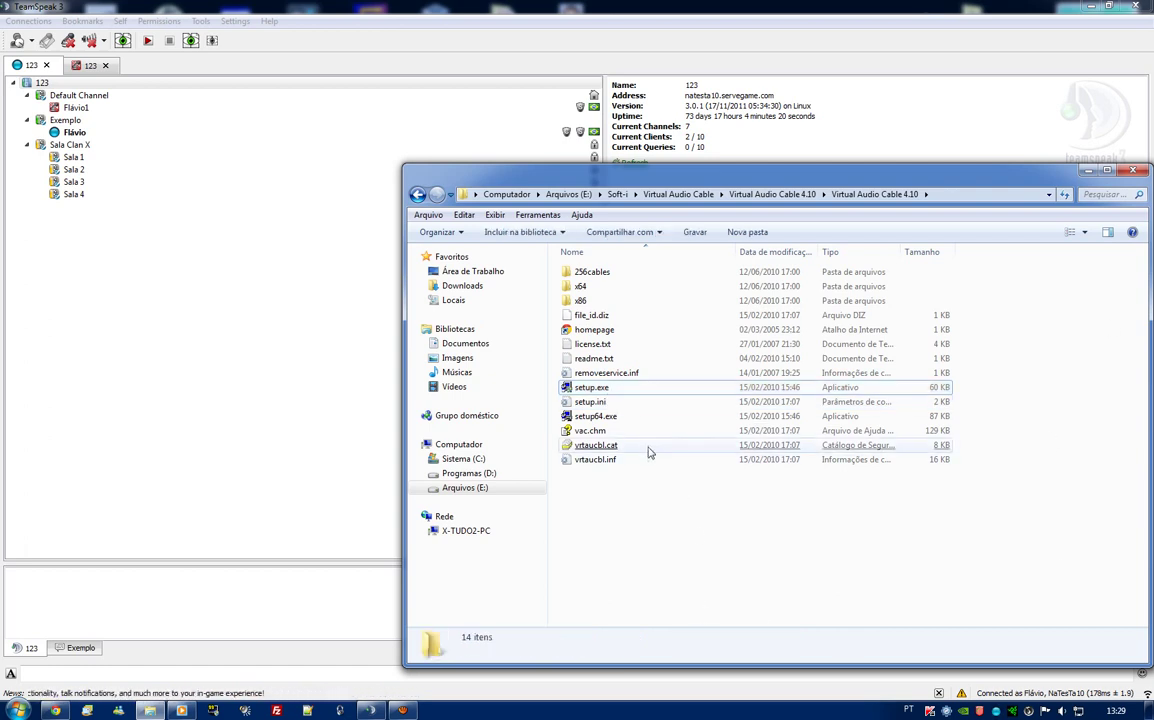
left_click(643, 390)
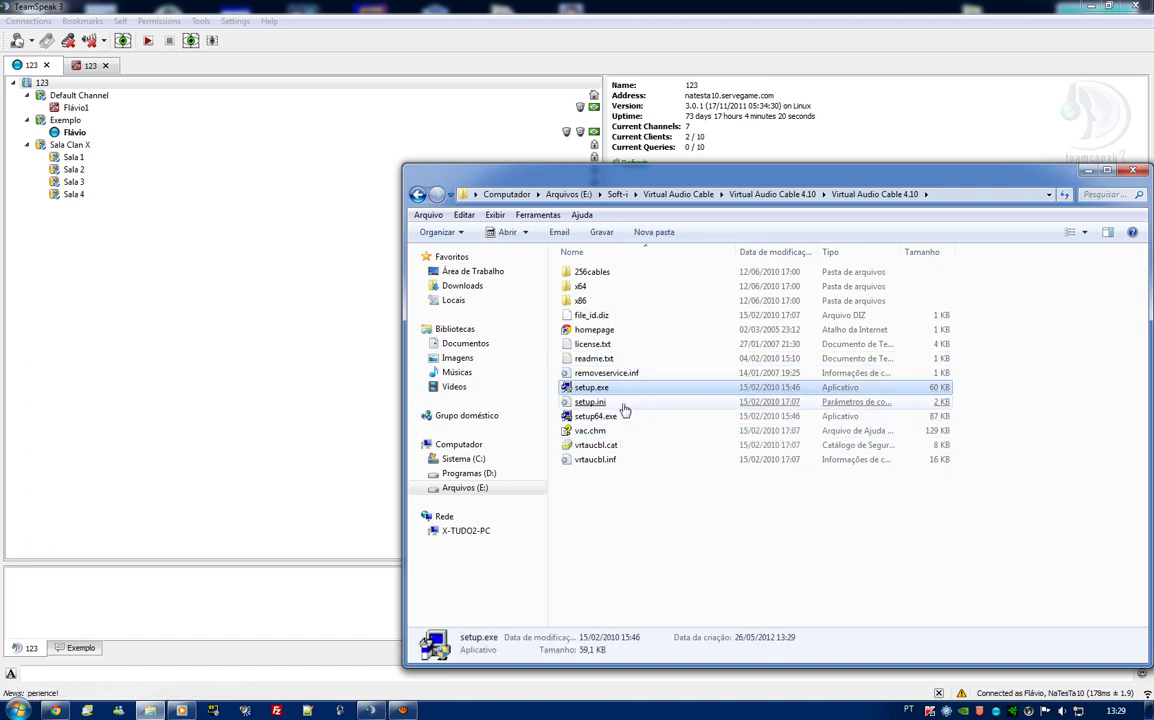
left_click(663, 587)
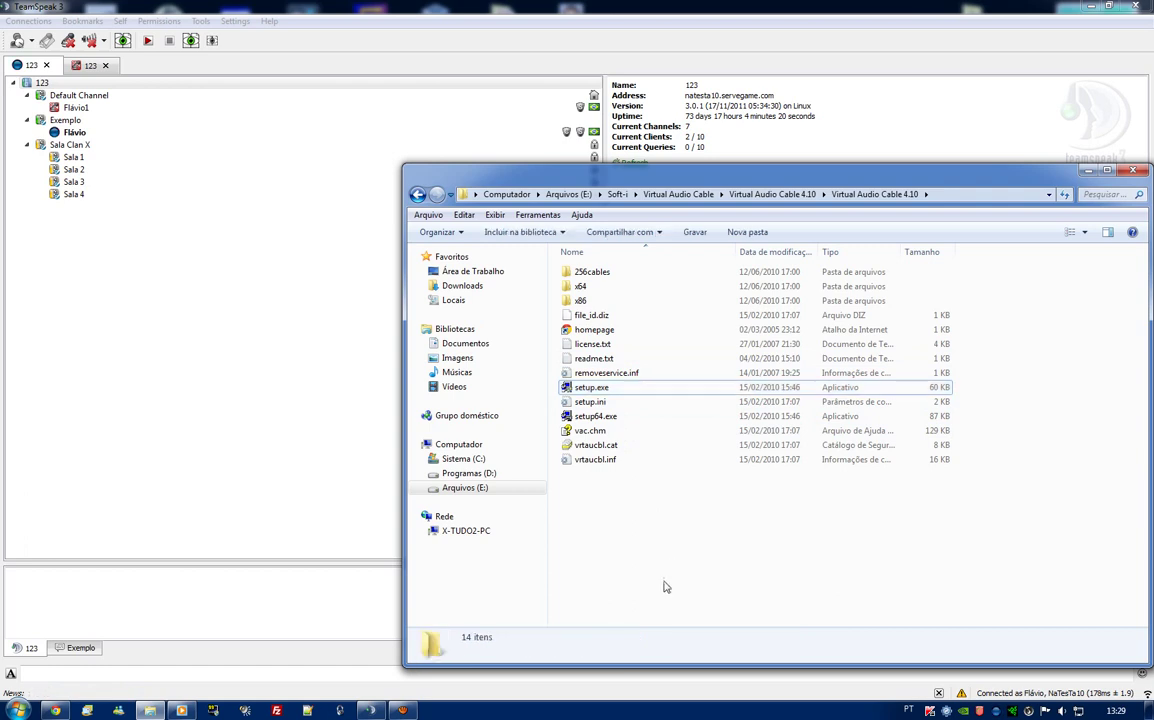
Step: Run setup64.exe as administrator, allow it to make changes, and agree to install Virtual Audio Cable 4.10
left_click(609, 417)
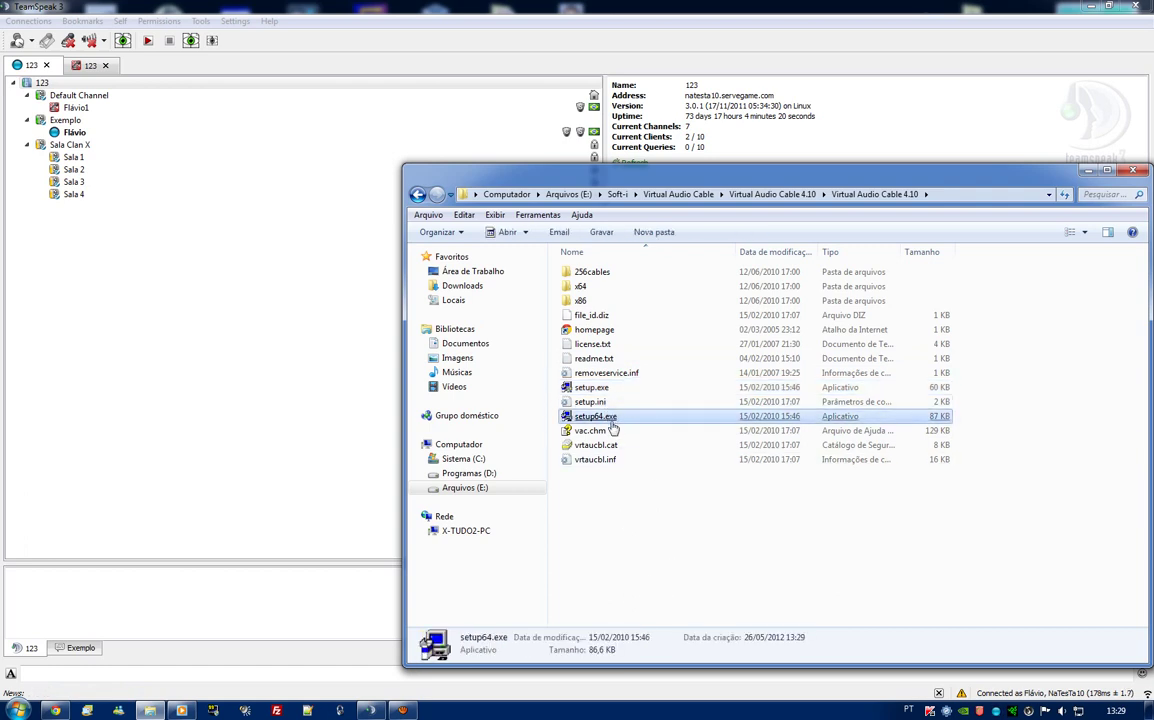
right_click(613, 420)
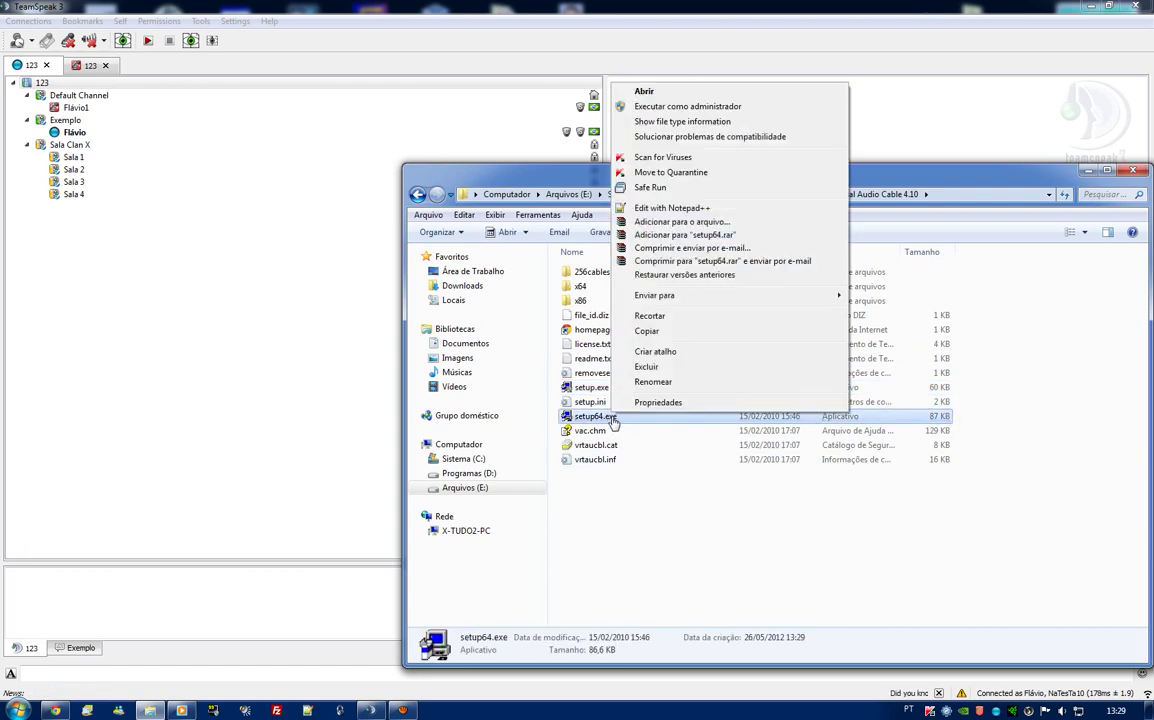
left_click(656, 107)
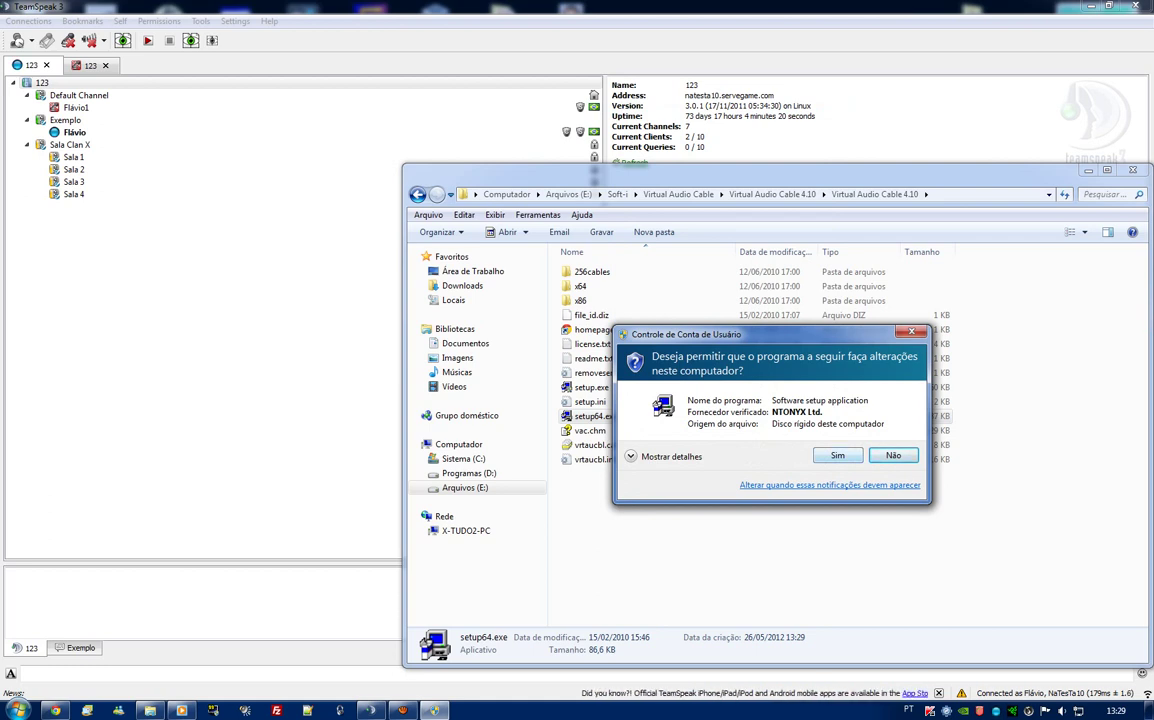
left_click(837, 455)
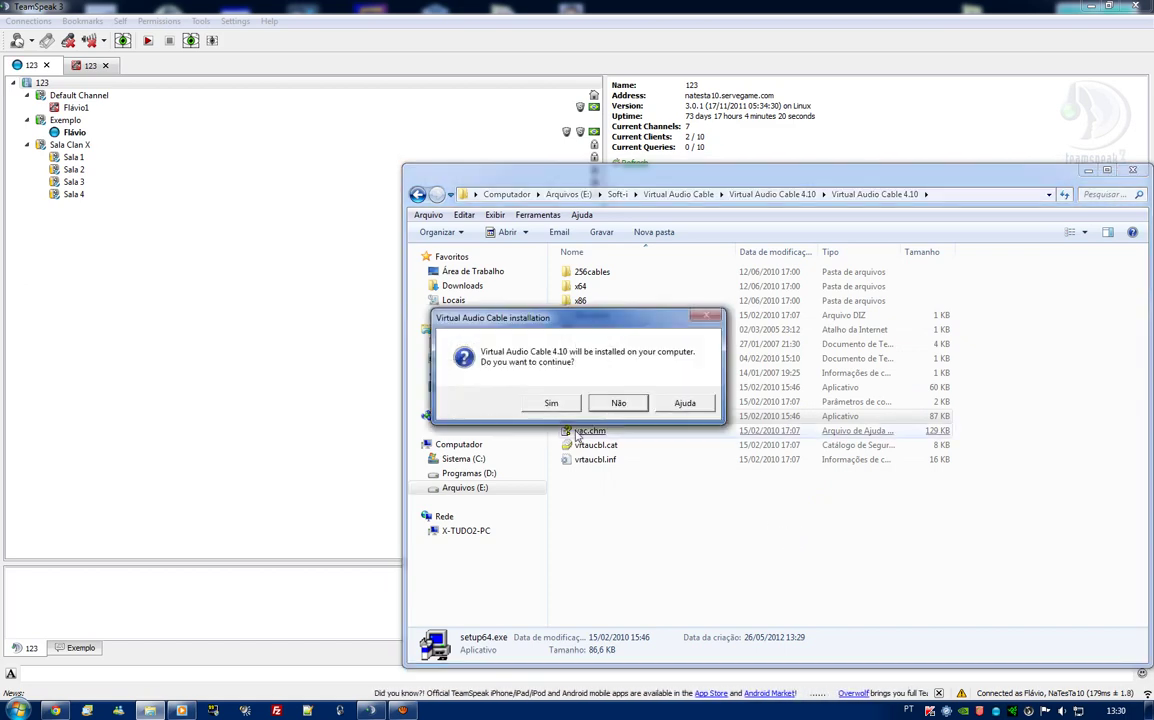
left_click(556, 402)
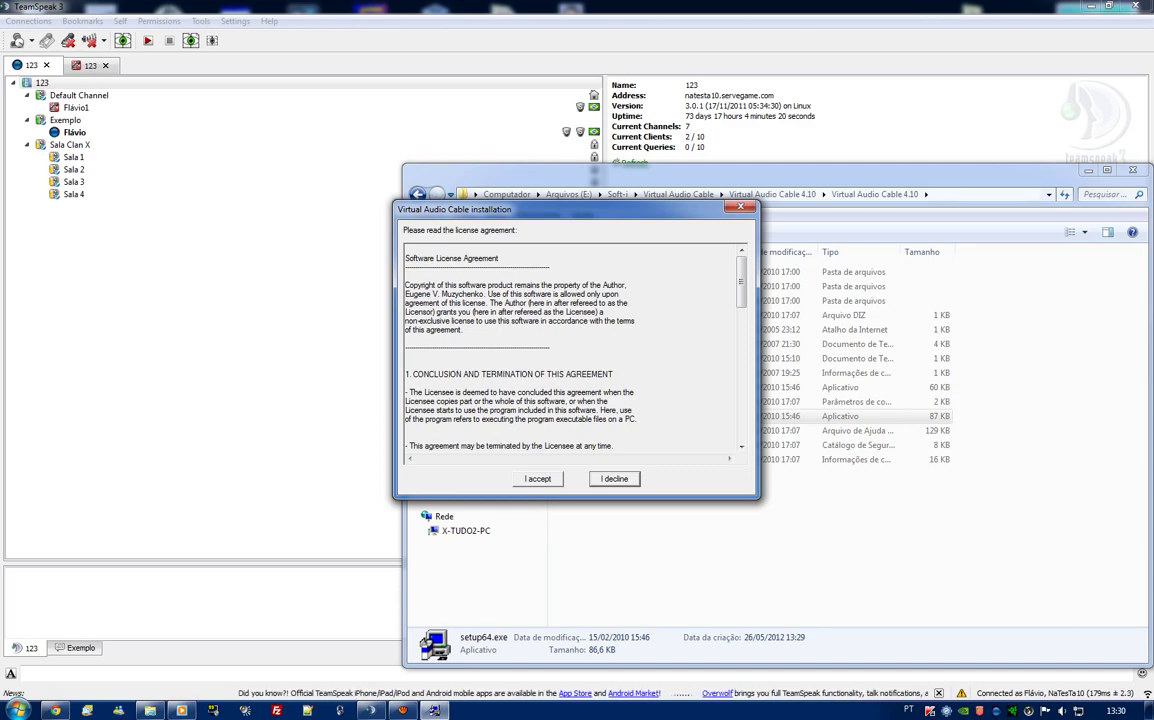
Step: Accept the license agreement and install Virtual Audio Cable into D:\Program Files\Virtual Audio Cable
scroll(674, 337, "down", 10)
scroll(674, 337, "up", 10)
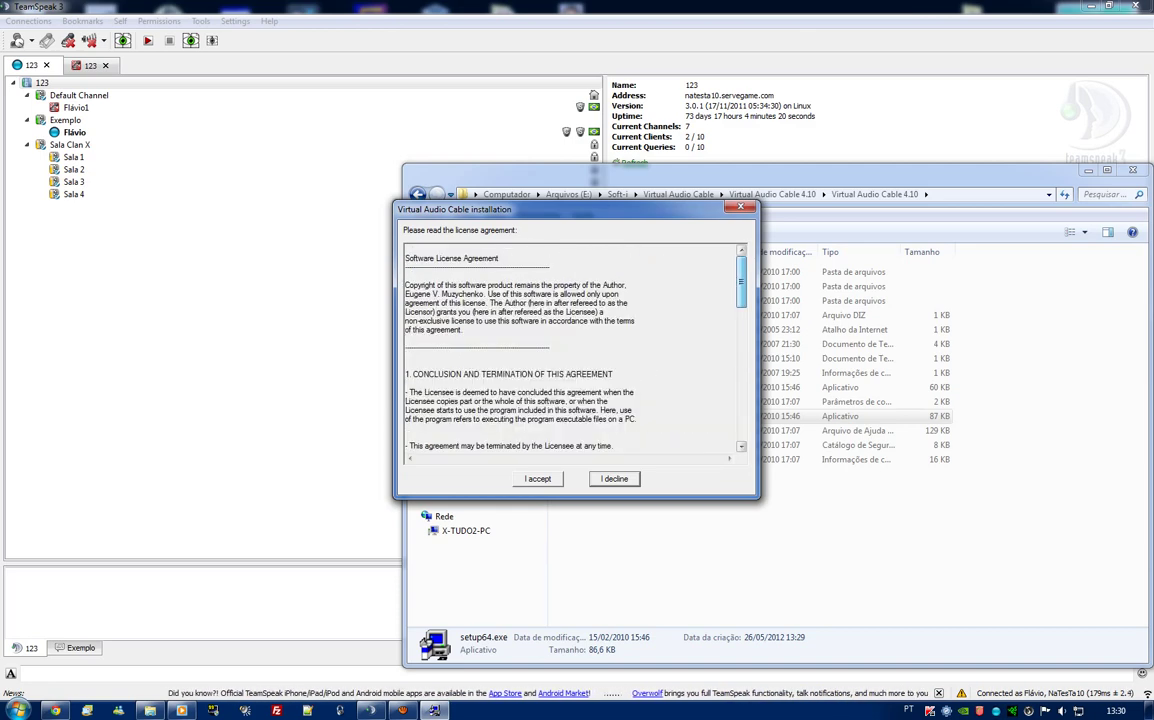
left_click(537, 478)
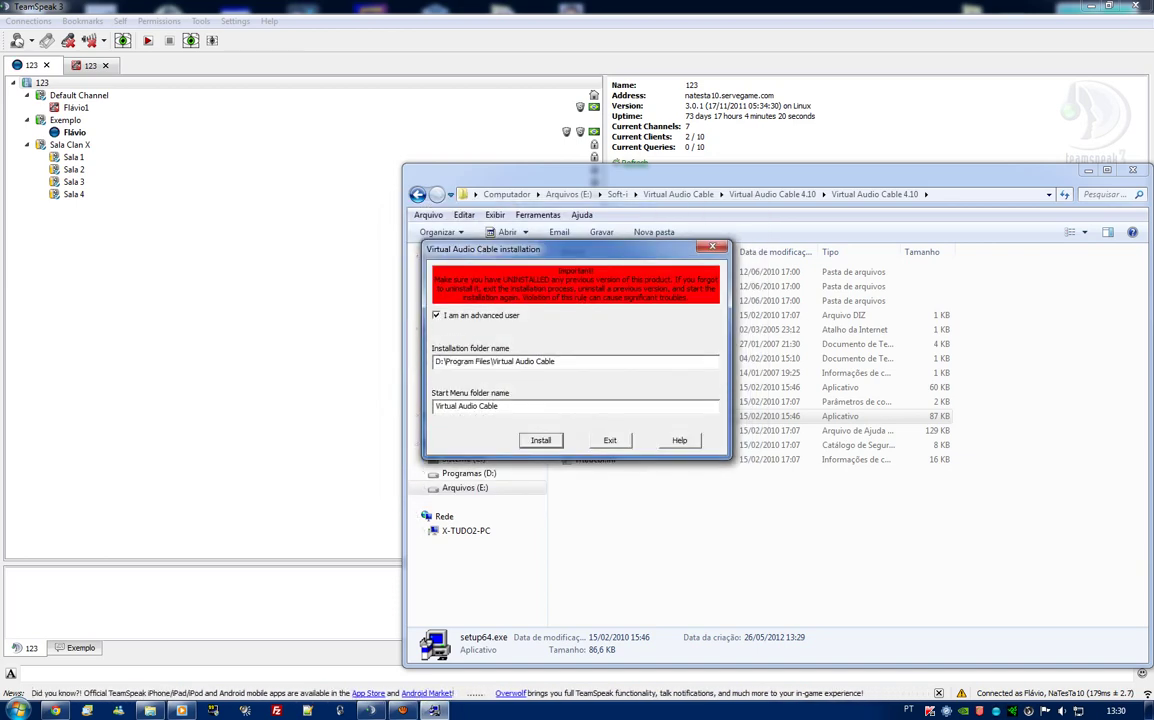
left_click(548, 446)
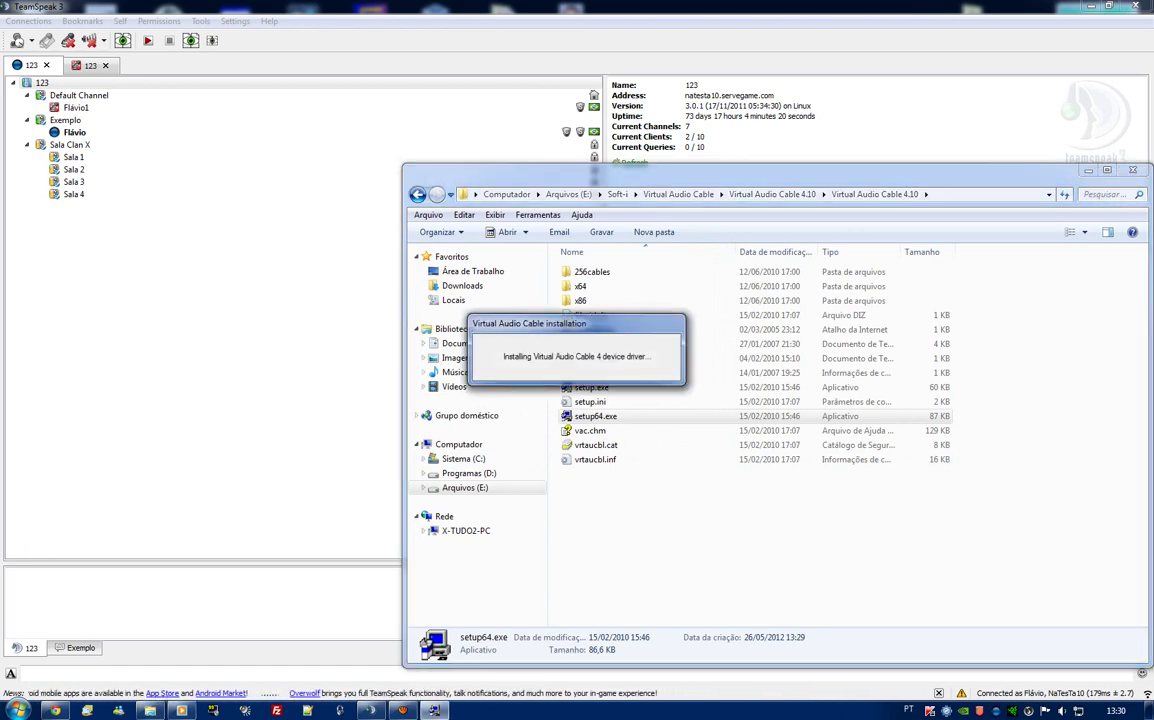
Step: Switch to TeamSpeak 3 and view the details of the connected user in the Exemplo channel
key("alt+Tab")
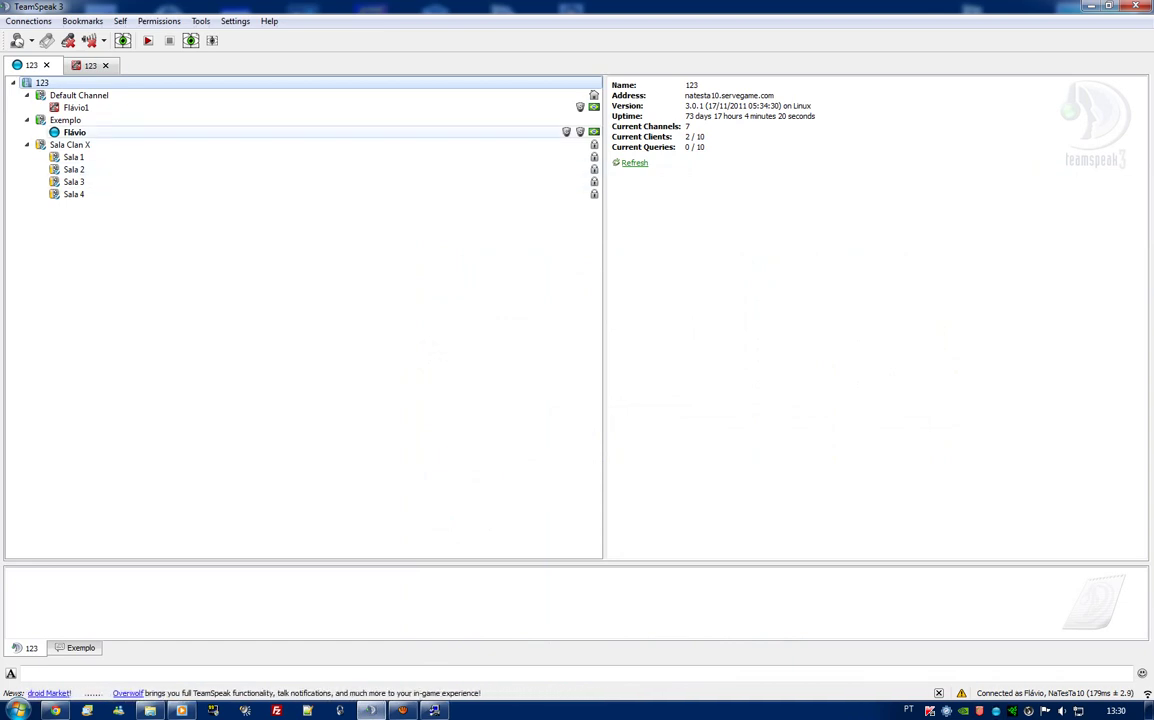
left_click(75, 132)
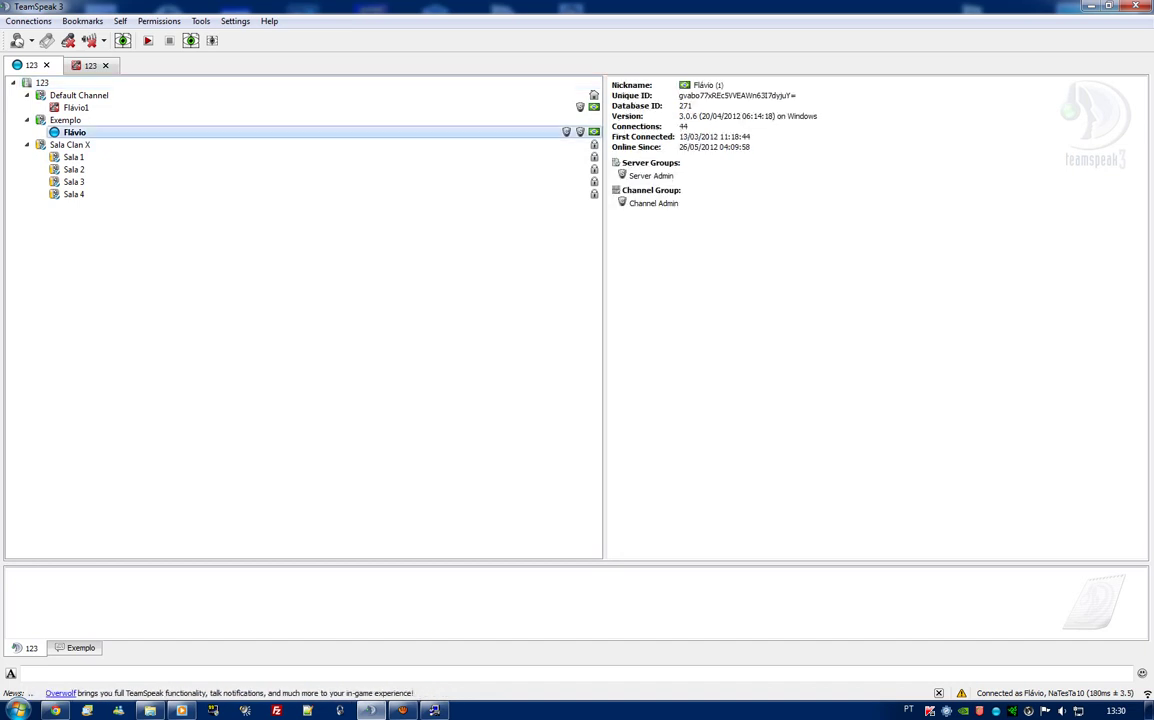
Step: Activate the microphone on the second server connection, reactivate it on the first one, and show the details of server 123
left_click(91, 66)
left_click(77, 107)
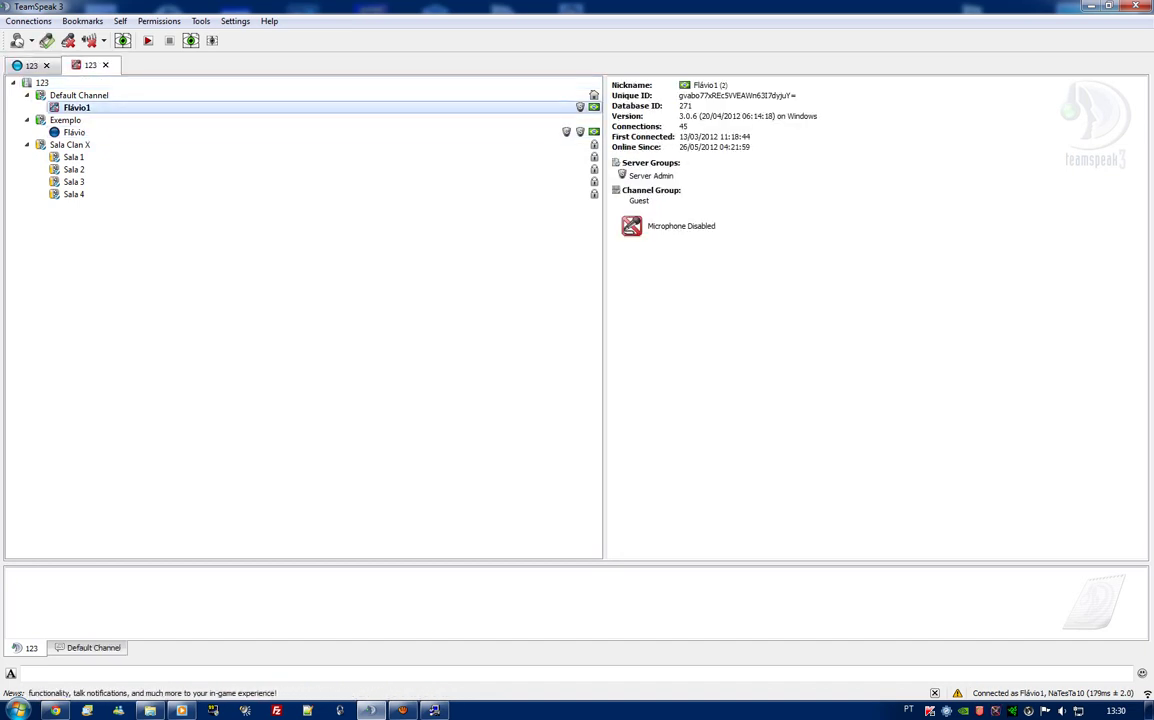
left_click(47, 41)
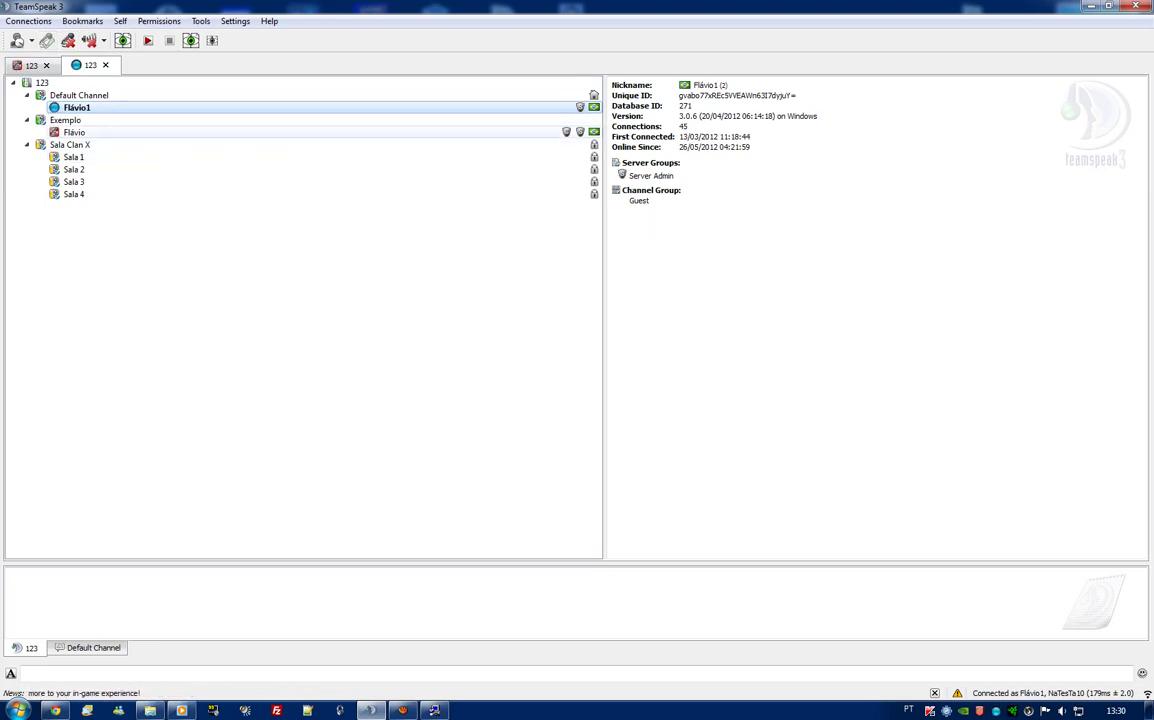
left_click(31, 66)
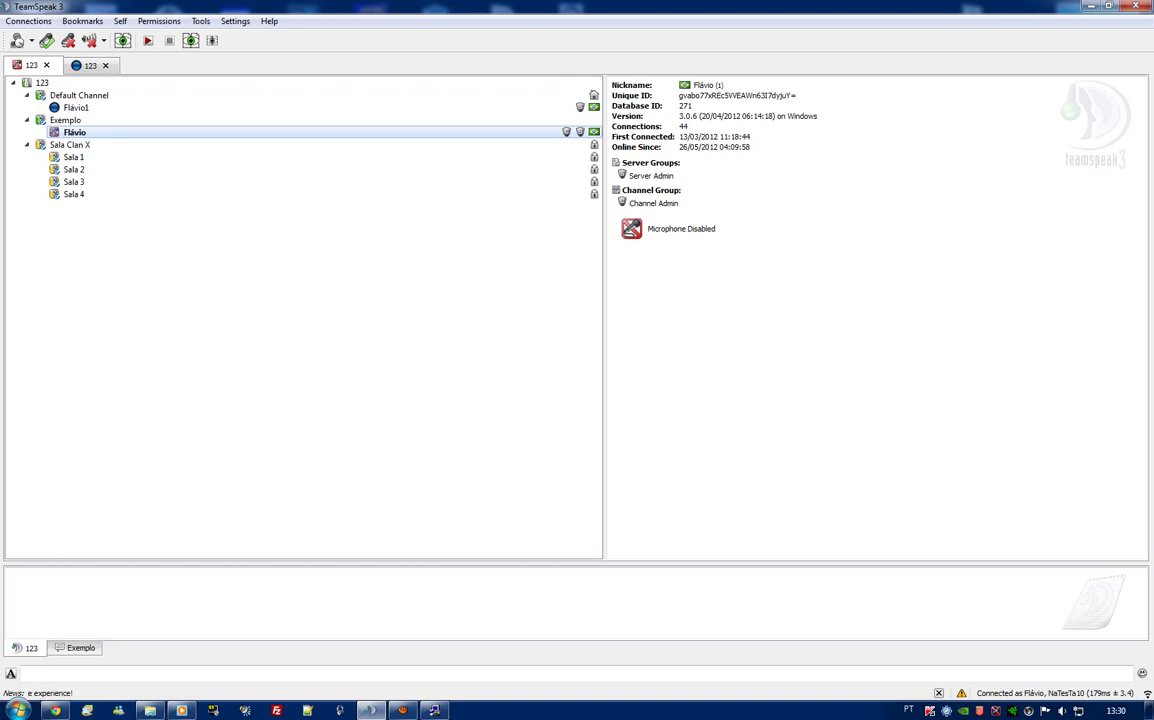
left_click(47, 41)
left_click(42, 83)
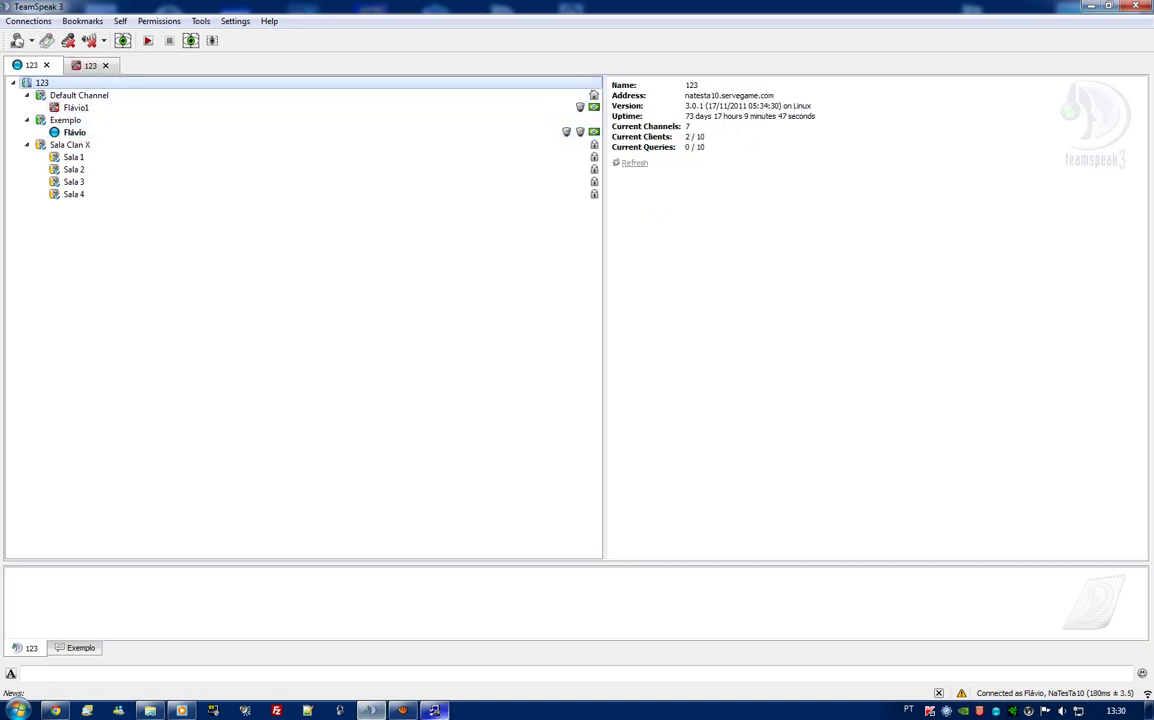
Step: Return to the Virtual Audio Cable installer and close it out once the device driver is installed
left_click(437, 687)
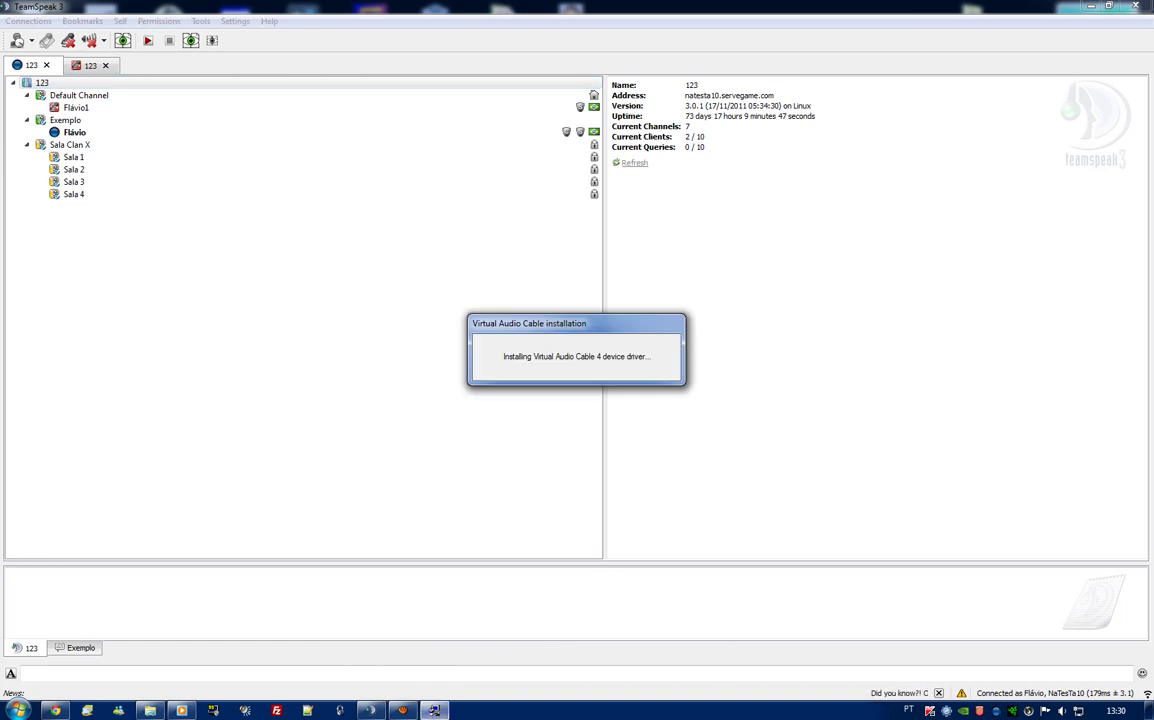
left_click_drag(577, 323, 798, 329)
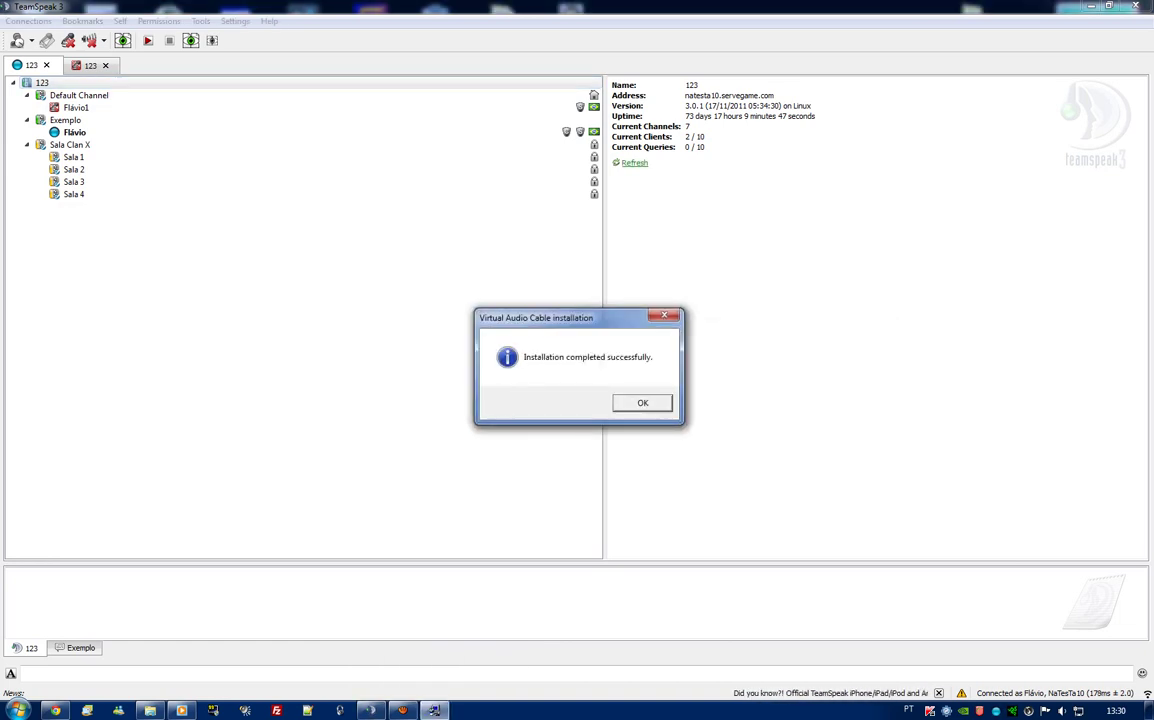
key("Return")
Step: Open the Virtual Audio Cable Control Panel, apply the default cable parameters for a single cable, and close it
left_click(28, 710)
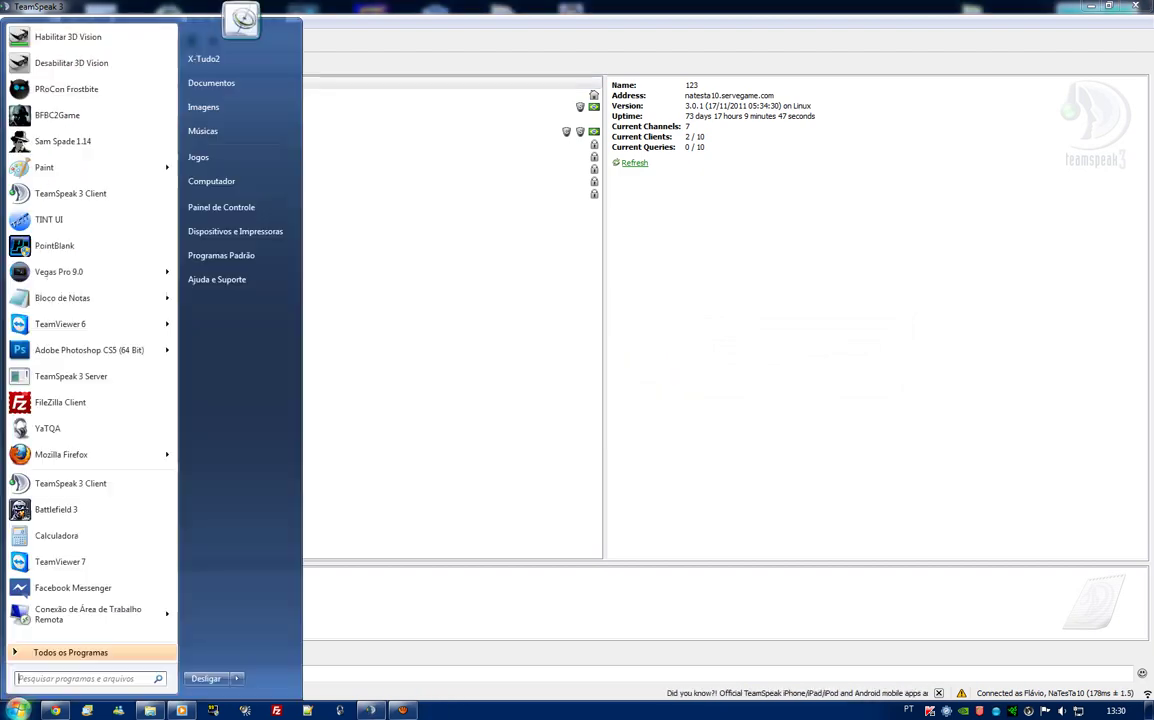
left_click(70, 652)
scroll(22, 390, "down", 5)
scroll(22, 390, "down", 20)
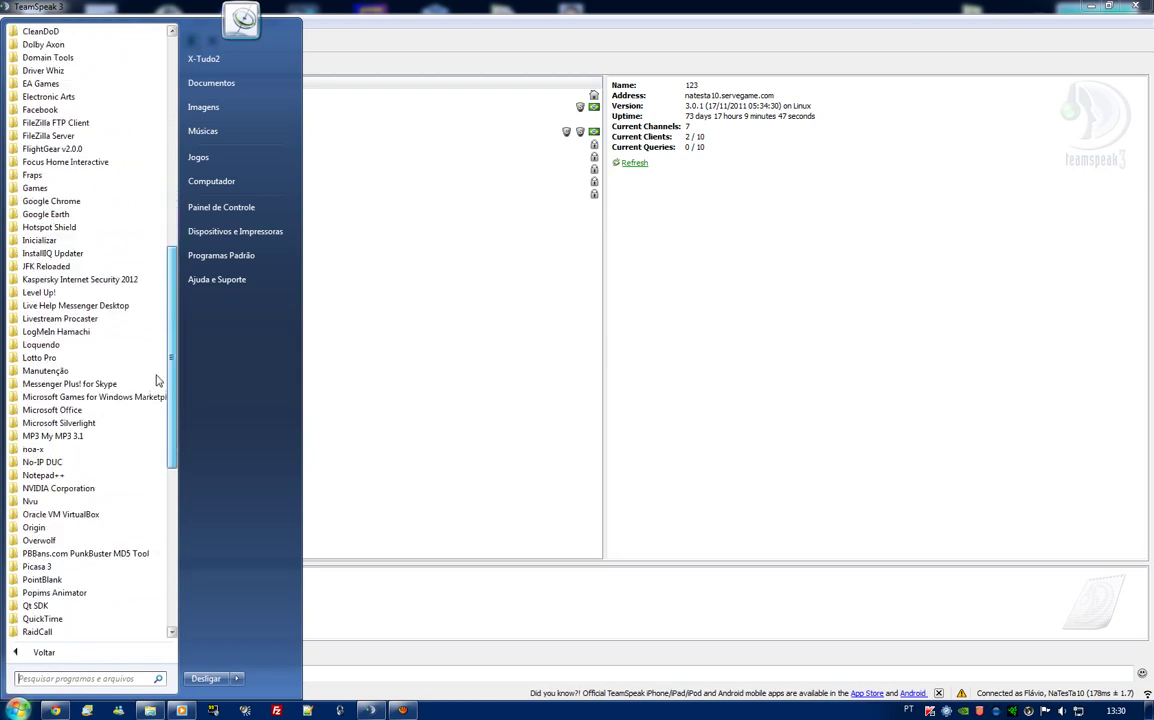
left_click(82, 529)
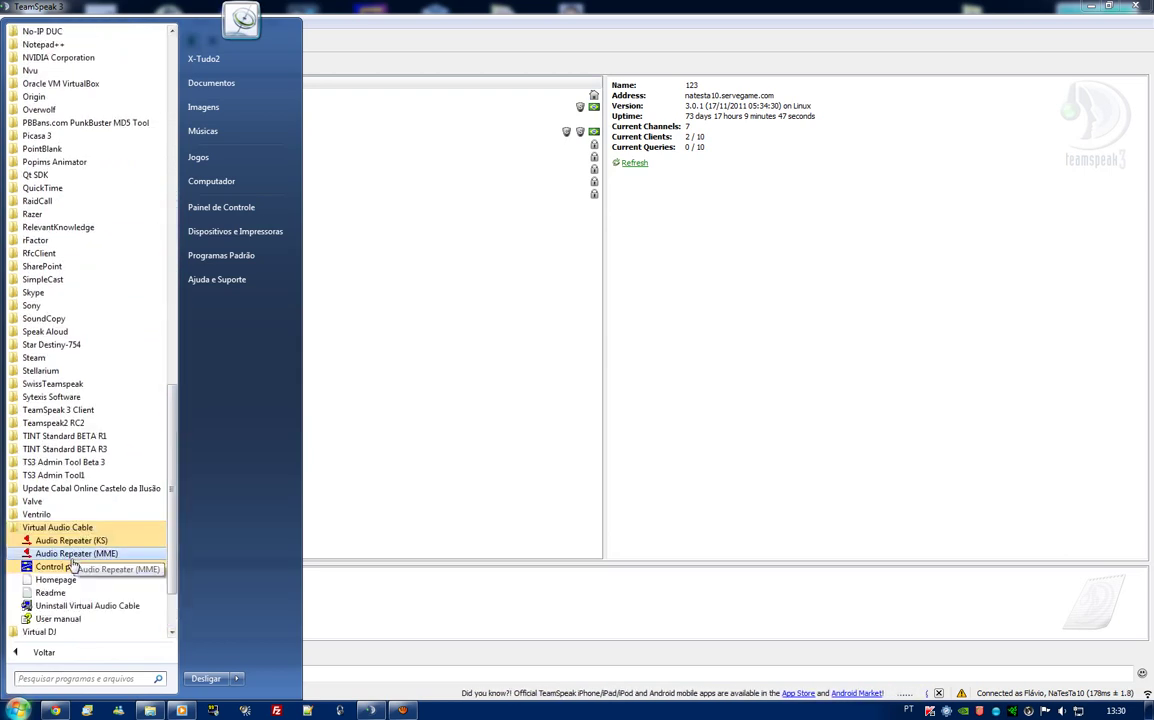
left_click(76, 568)
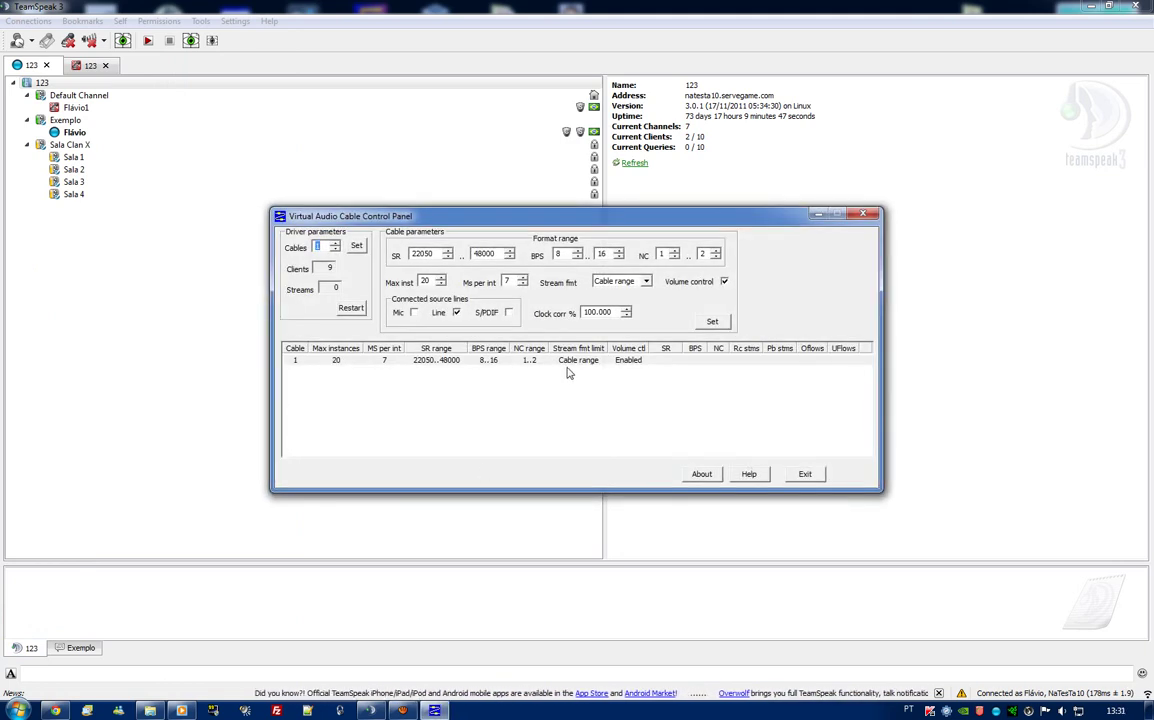
left_click(712, 323)
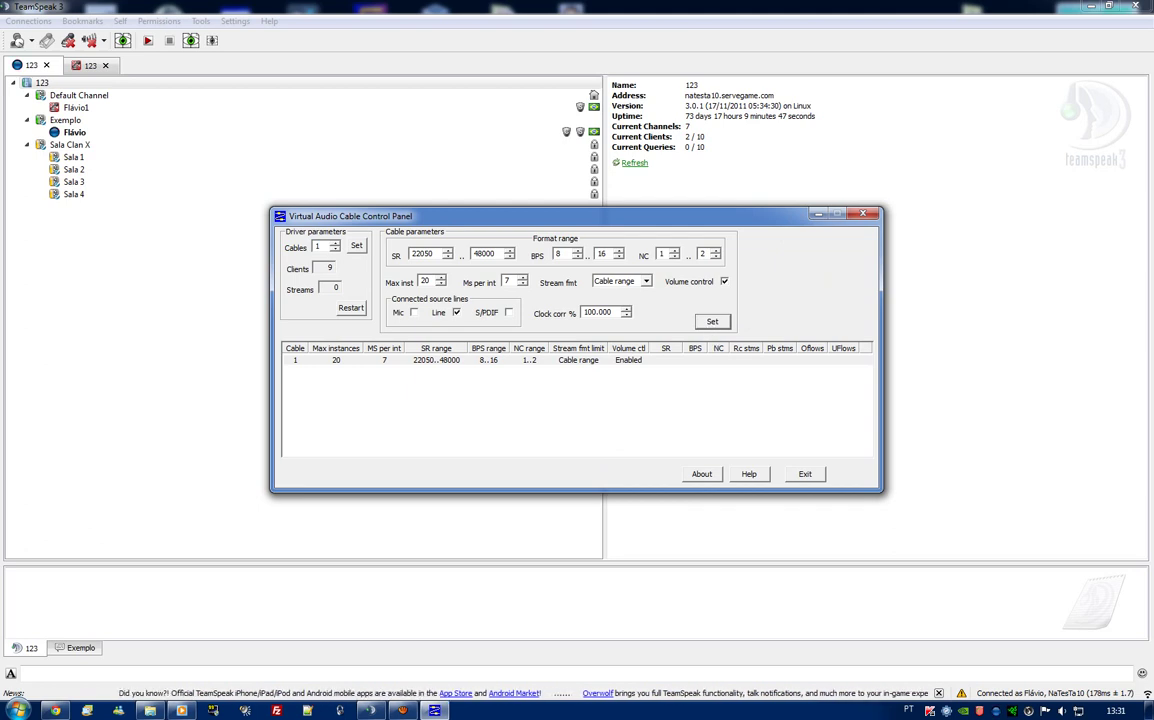
left_click(863, 213)
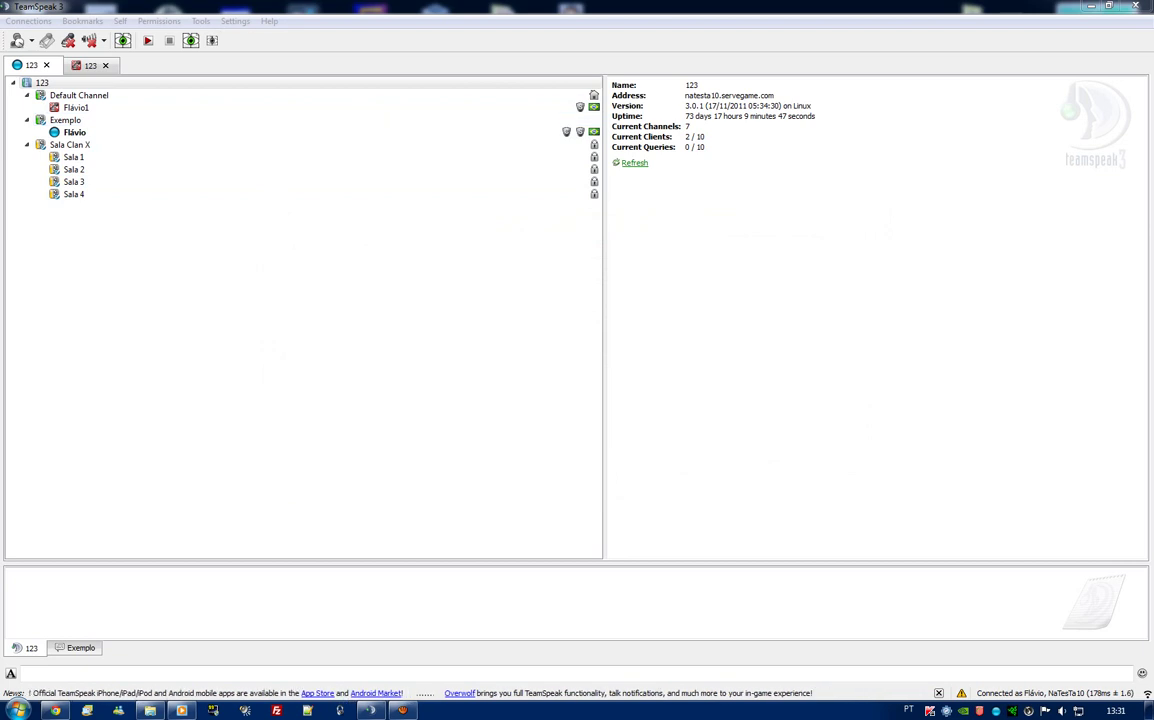
Step: Add a new TeamSpeak identity named Radio with the nickname Radio and save it
left_click(235, 21)
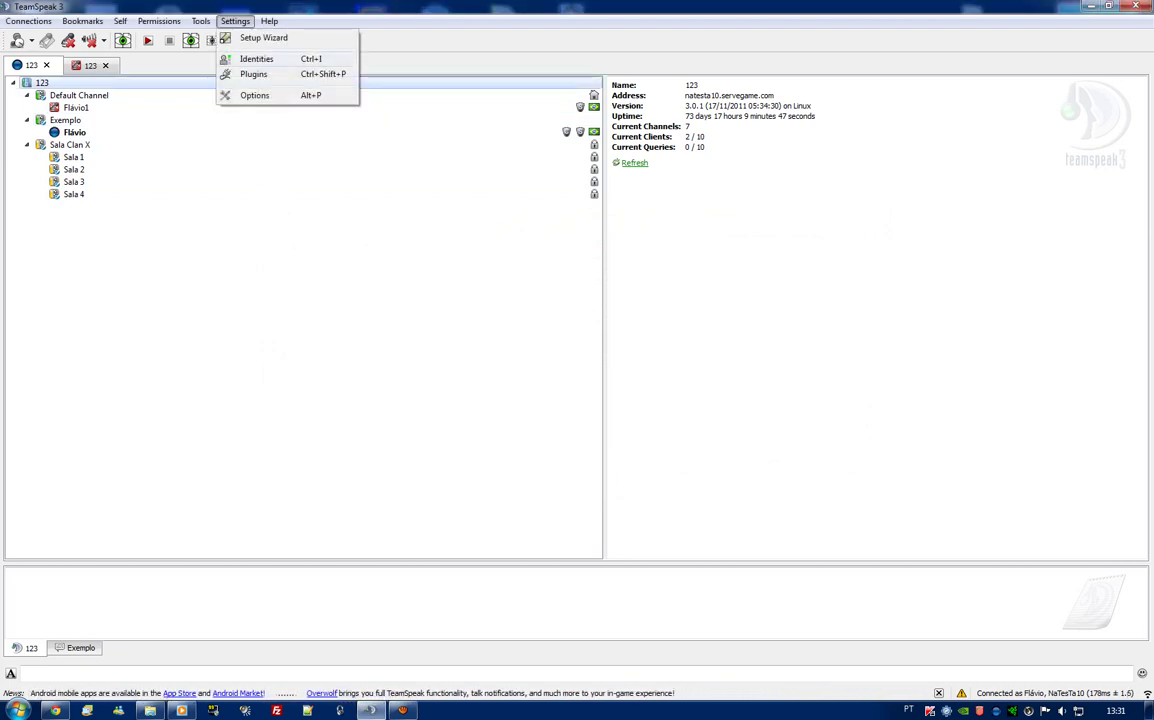
key("Return")
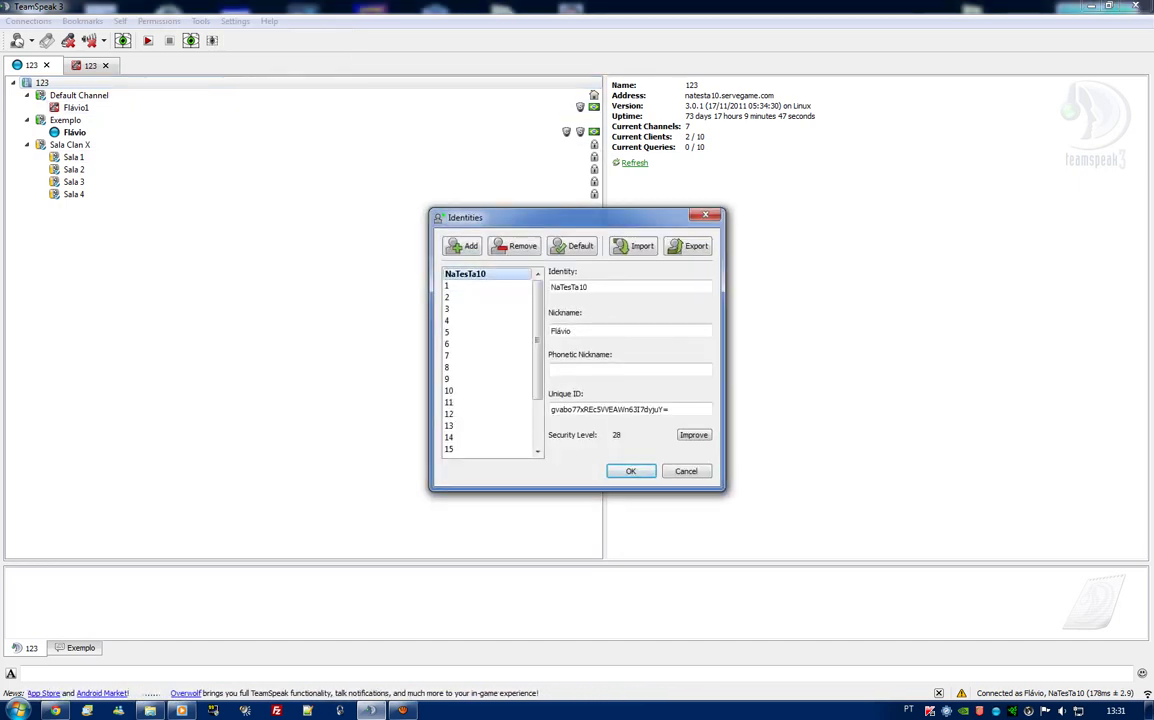
mouse_move(537, 318)
left_mouse_down()
mouse_move(537, 362)
mouse_move(537, 333)
left_mouse_up()
scroll(488, 332, "up", 1)
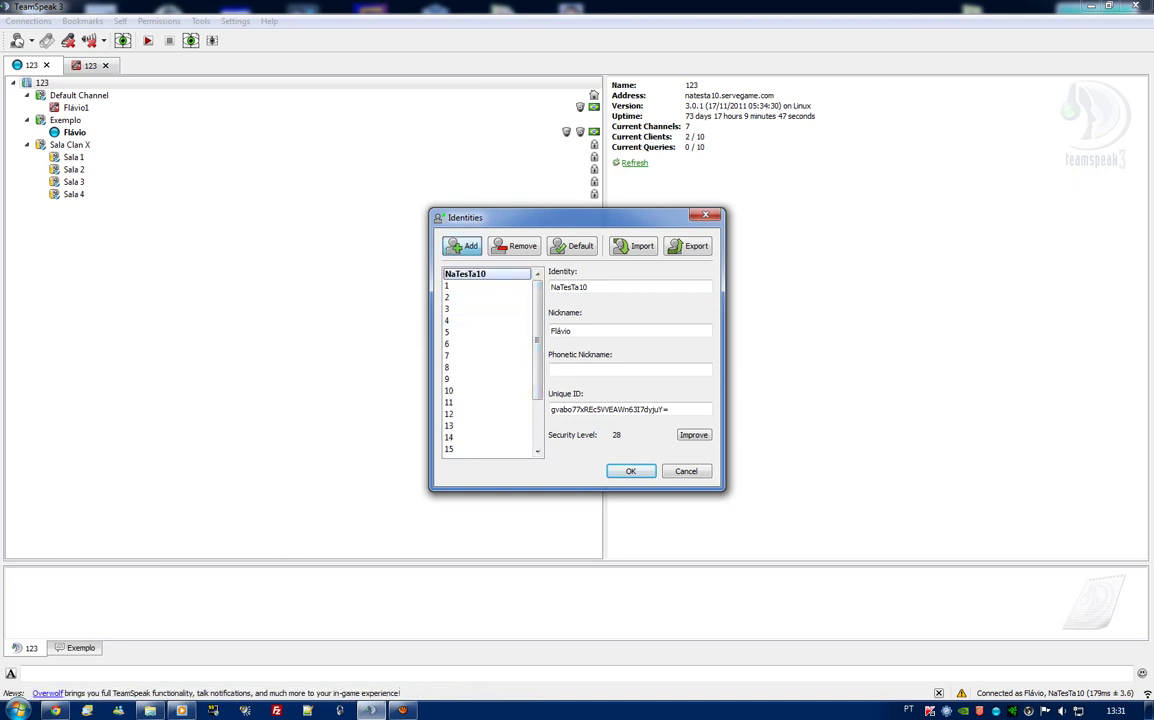
left_click(463, 246)
left_click_drag(604, 287, 496, 182)
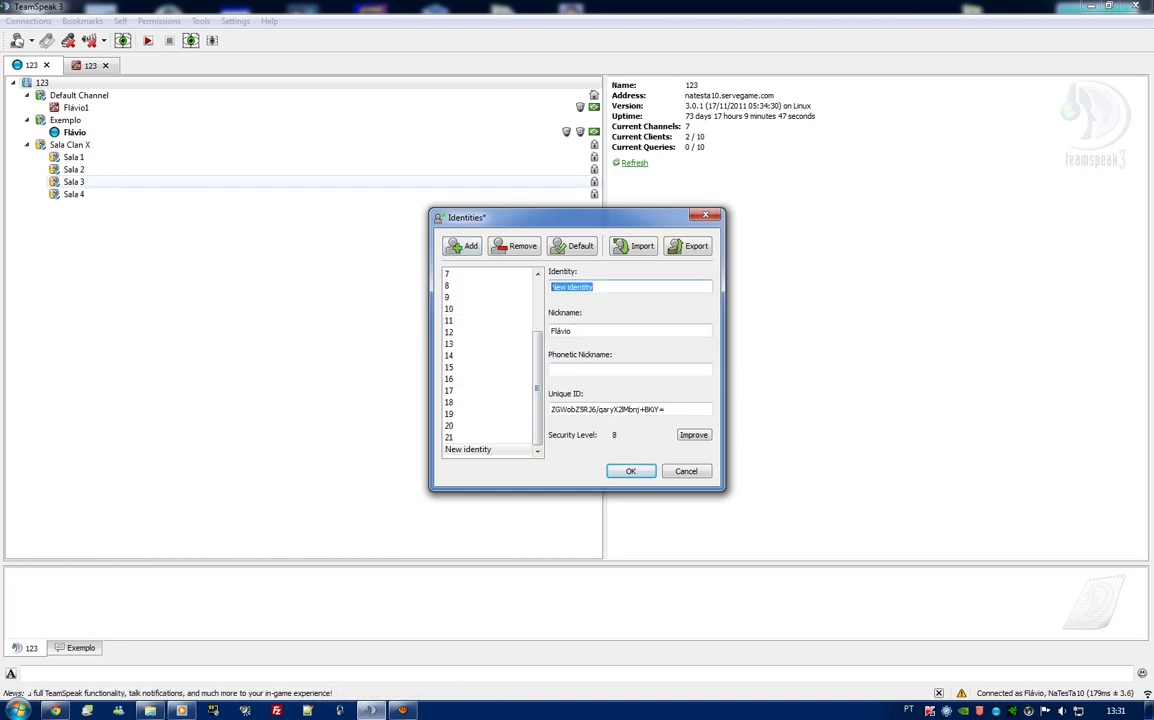
type("Radio")
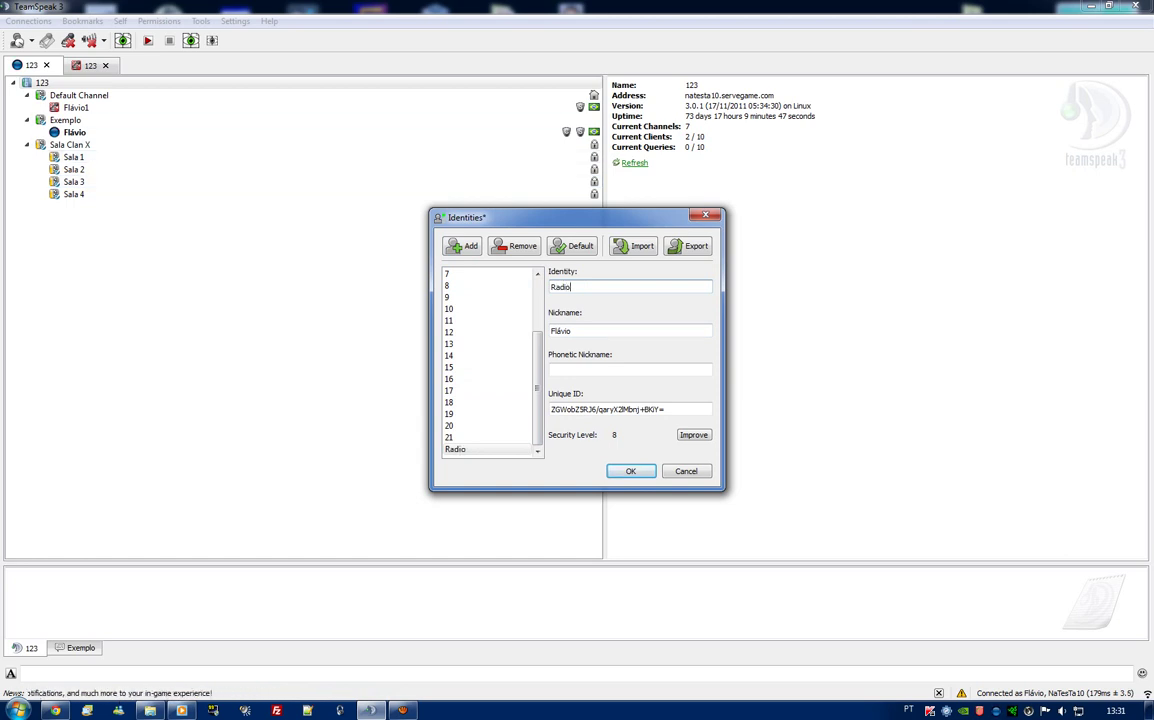
key("Tab")
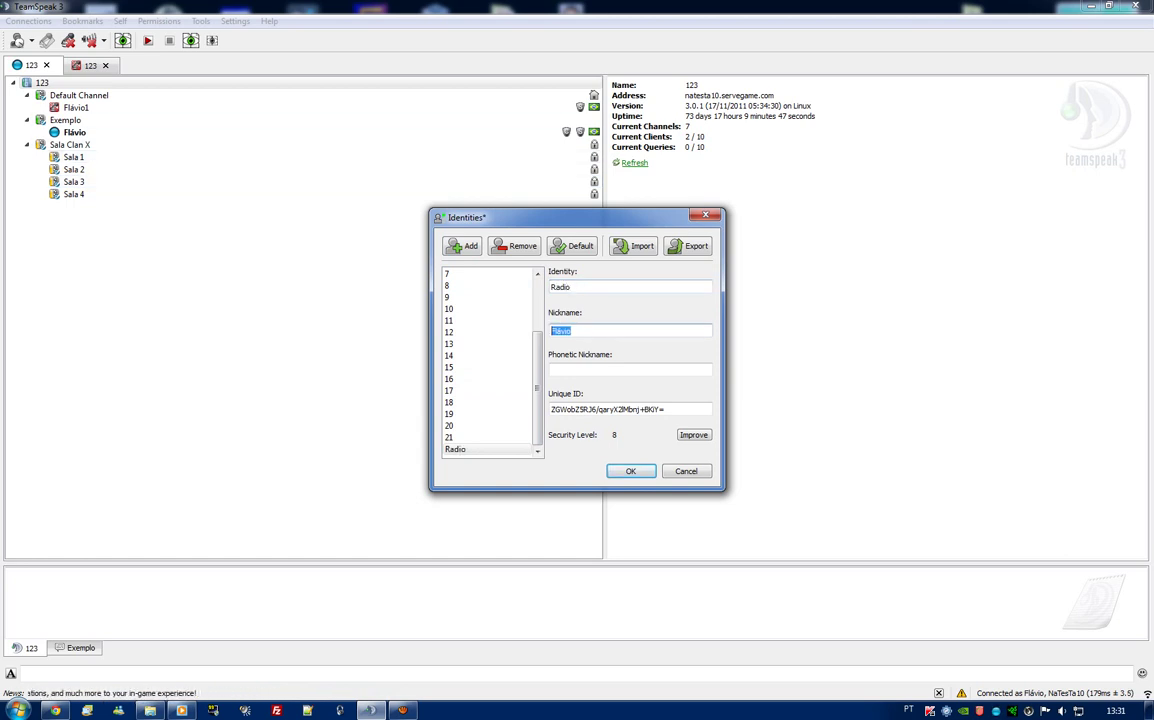
type("Rad")
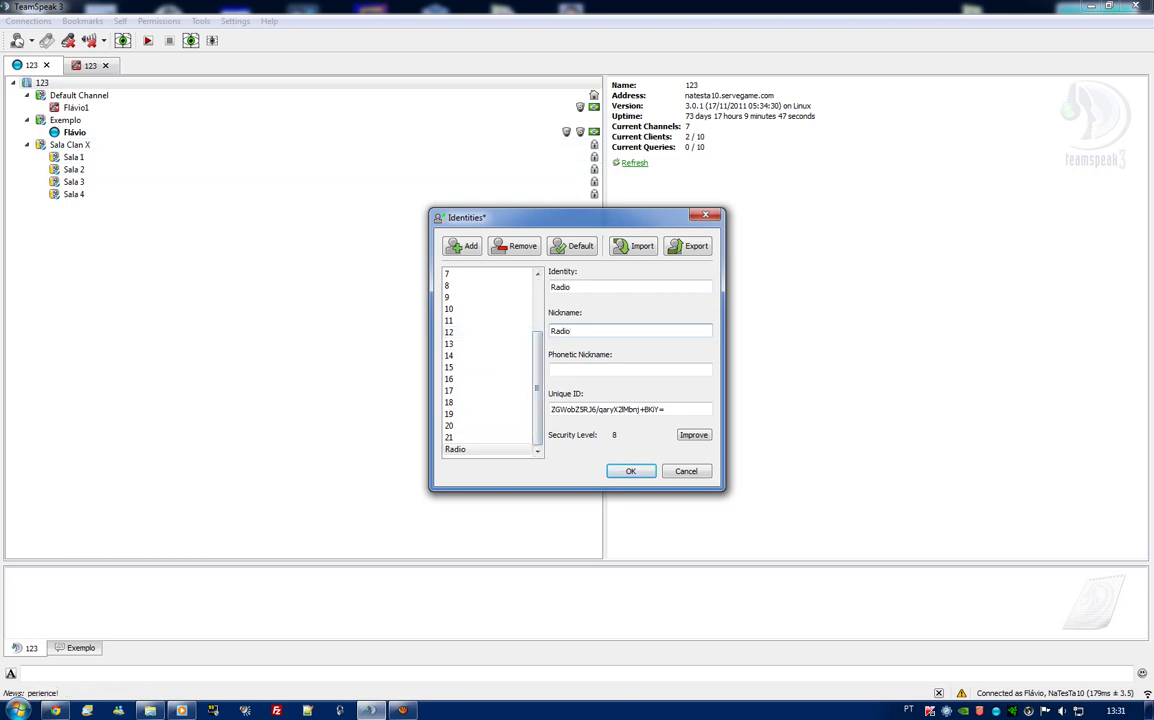
key("Return")
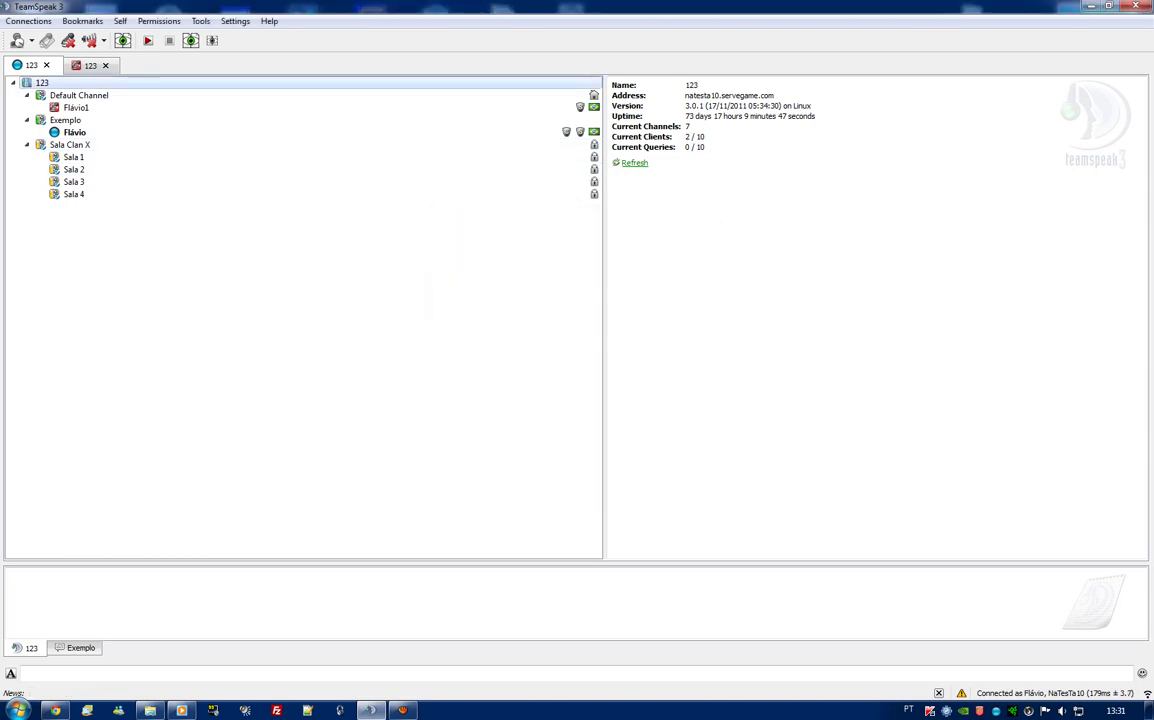
Step: Create a playback profile named Radio from the default settings in the TeamSpeak options
left_click(235, 21)
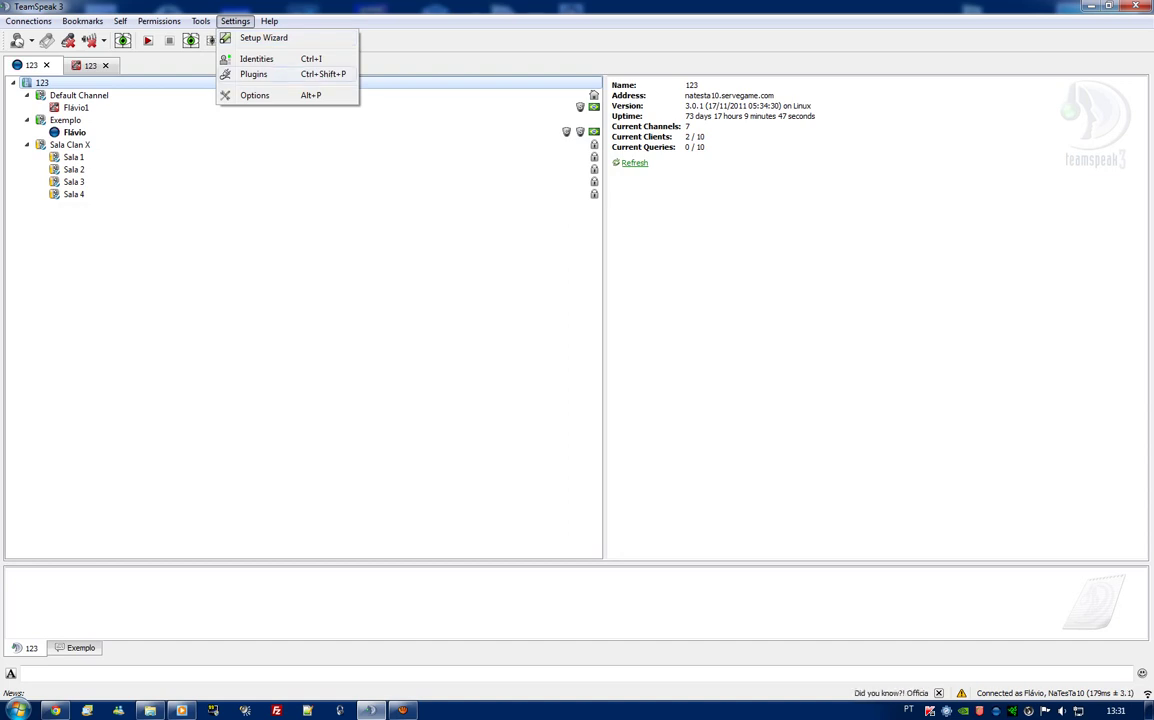
left_click(255, 95)
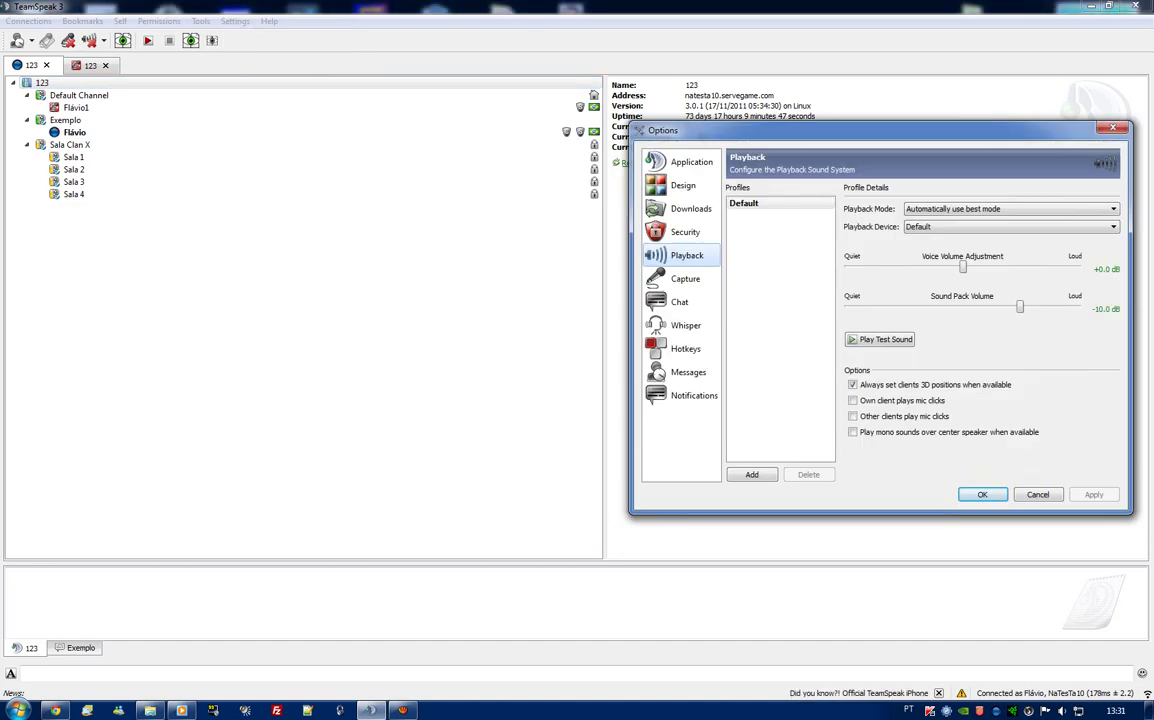
left_click(746, 203)
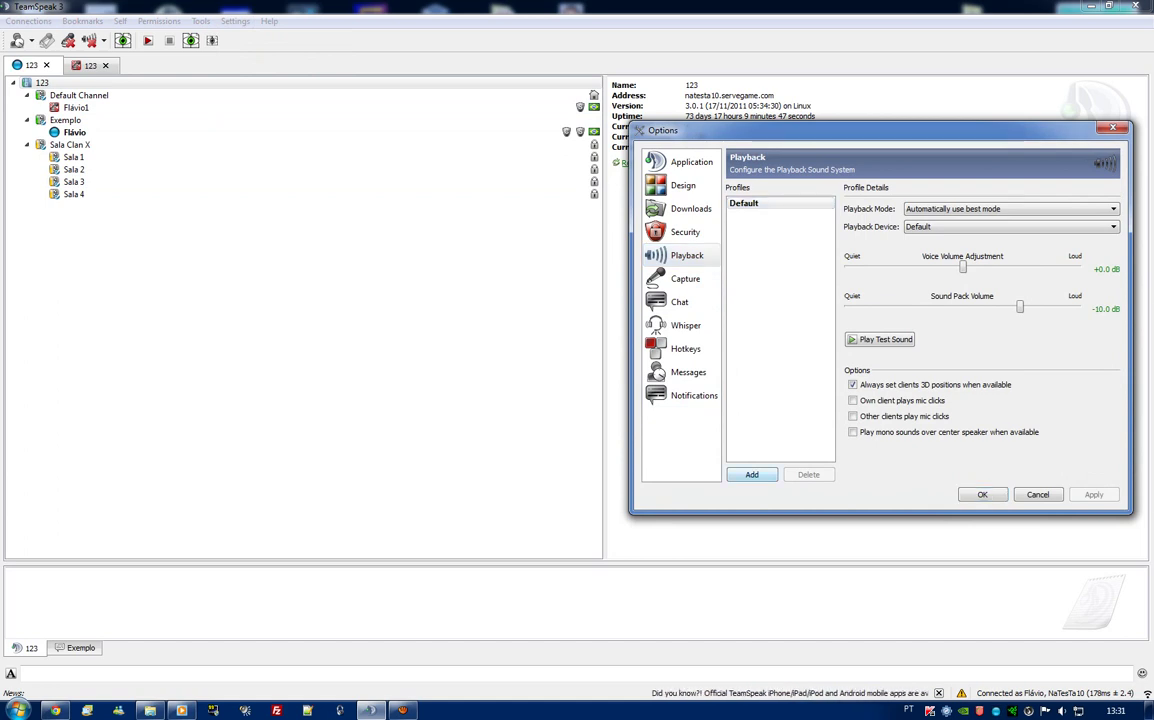
key("Return")
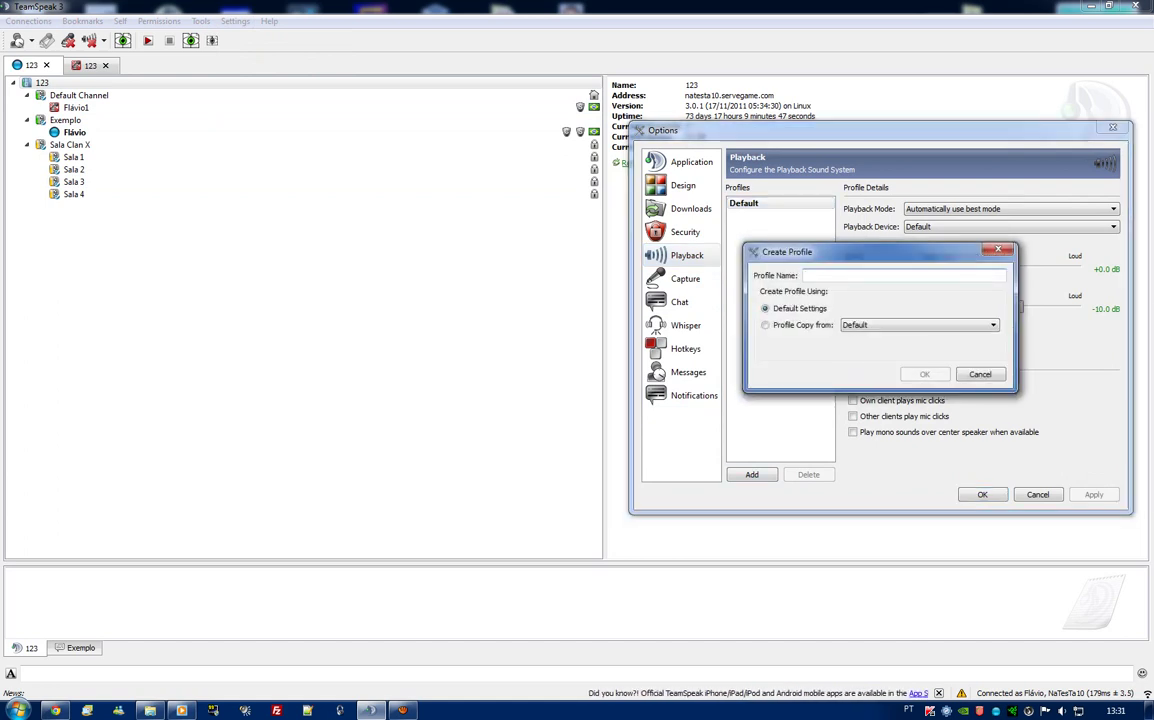
type("Radio")
key("Return")
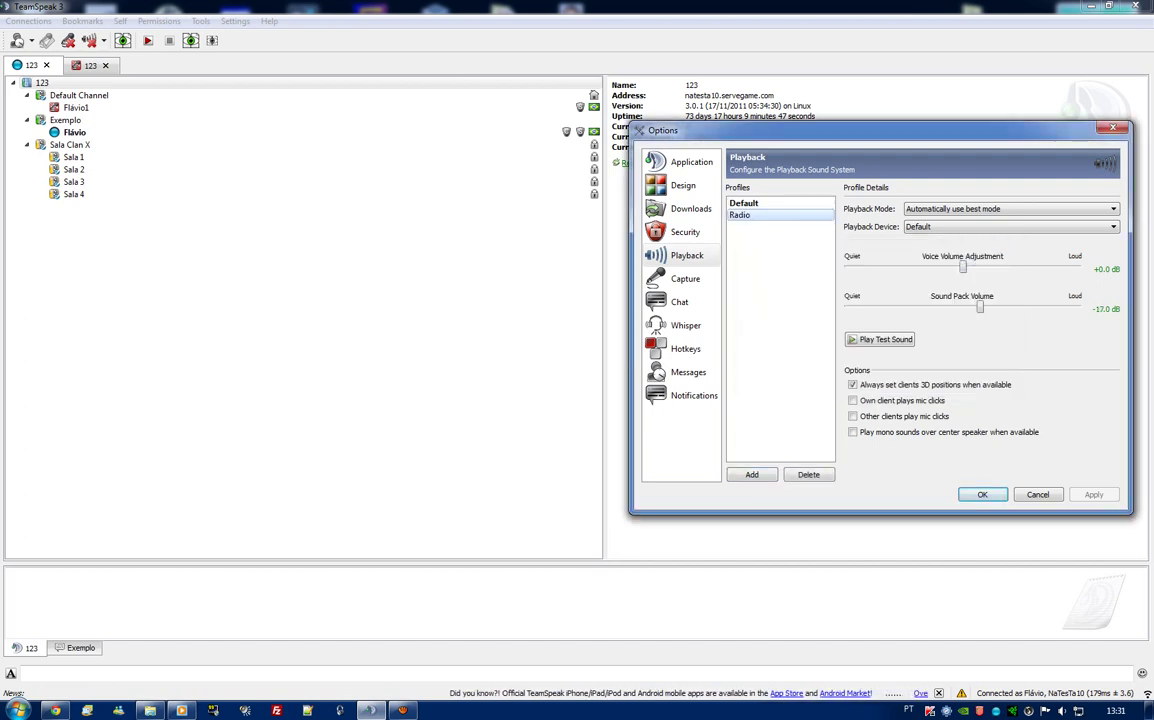
Step: Keep the Default playback device for the Radio profile and lower its voice and sound pack volumes to -40.0 dB
left_click(1010, 226)
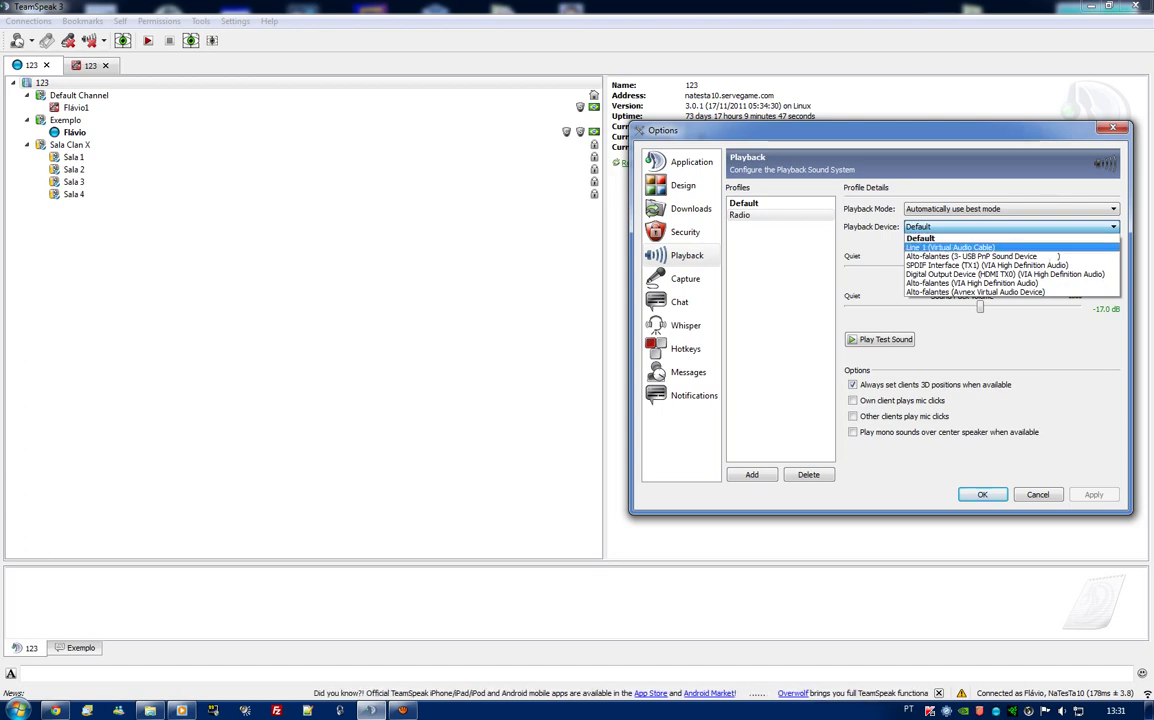
left_click(975, 238)
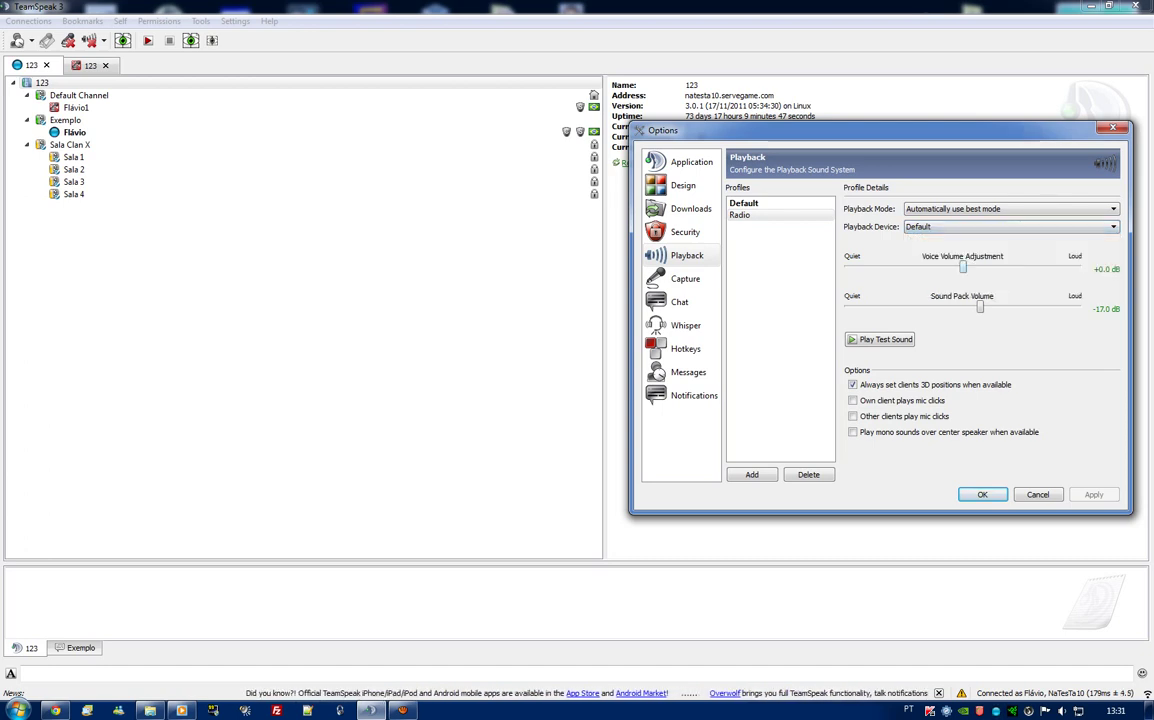
left_click_drag(963, 267, 848, 307)
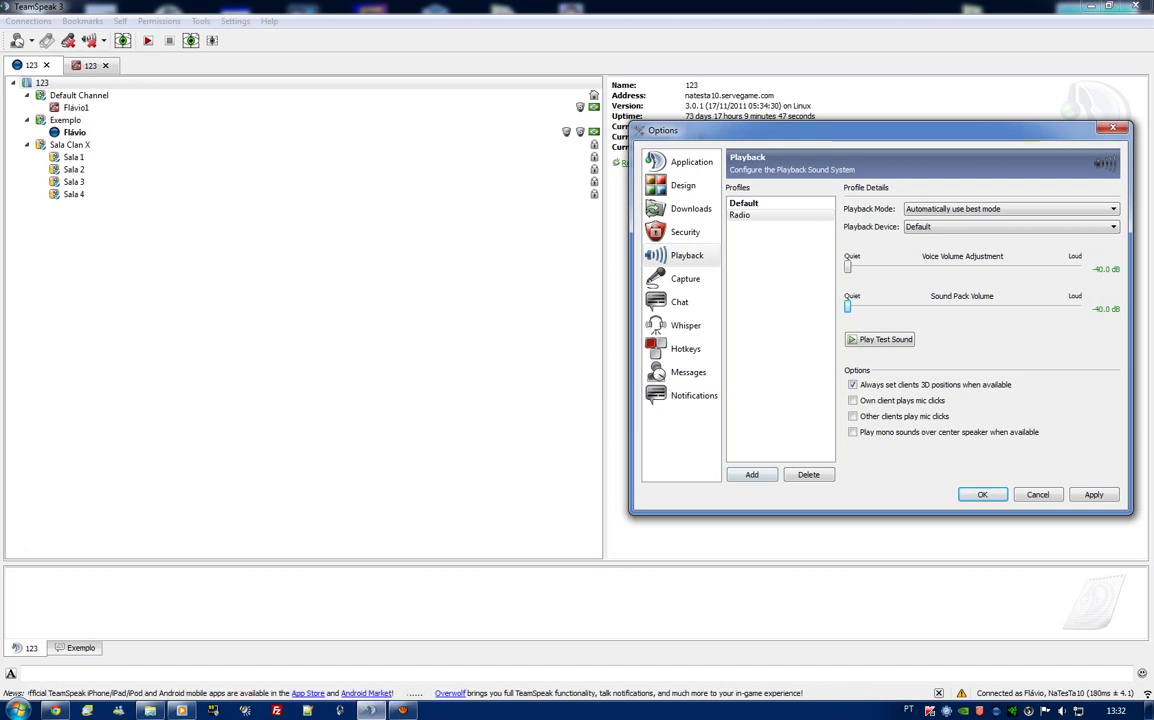
Step: Create a capture profile named Radio from the default settings
left_click(685, 278)
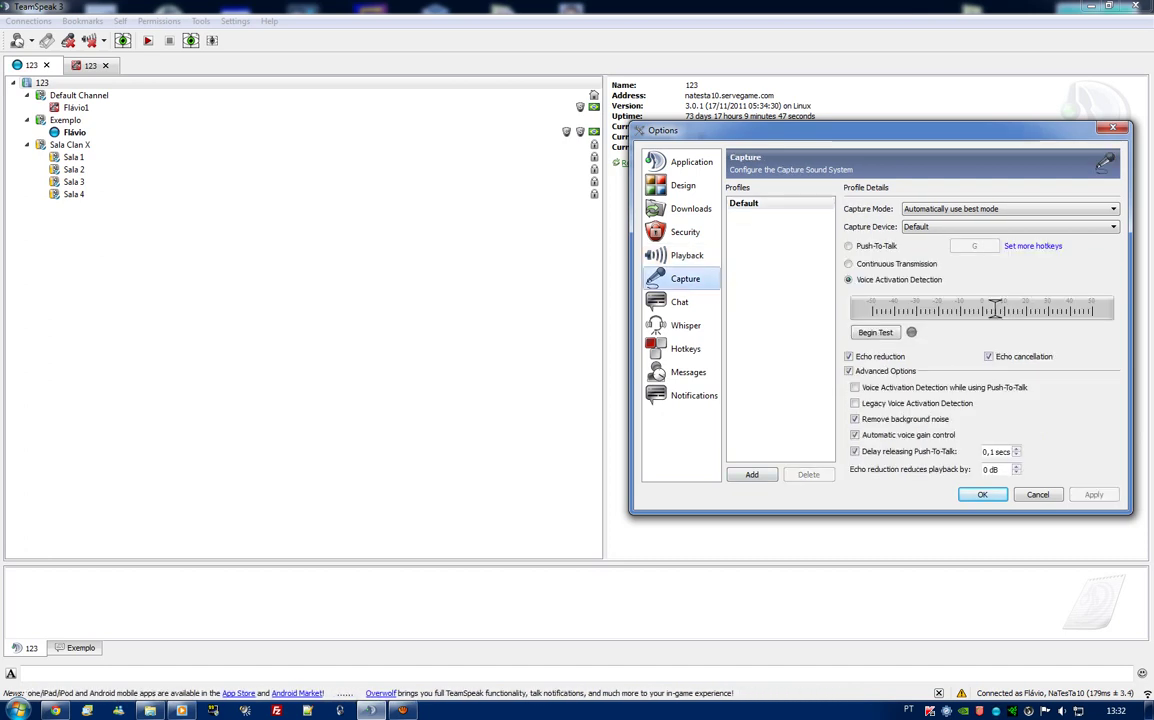
left_click(752, 475)
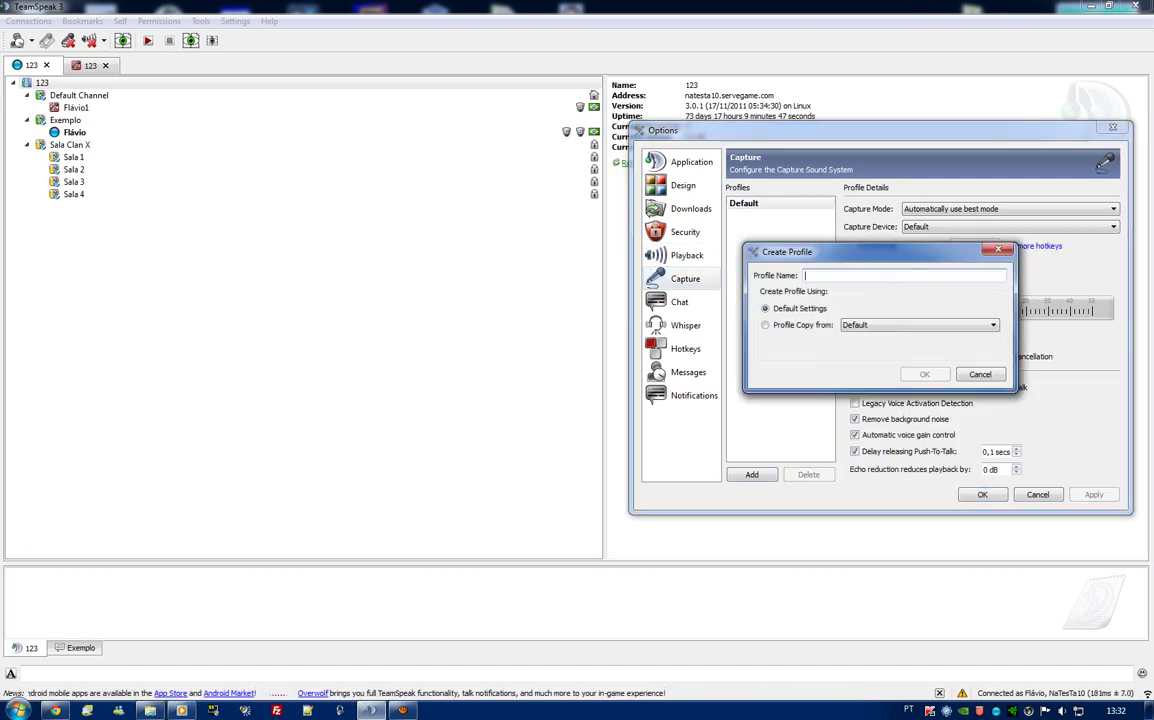
type("Rad")
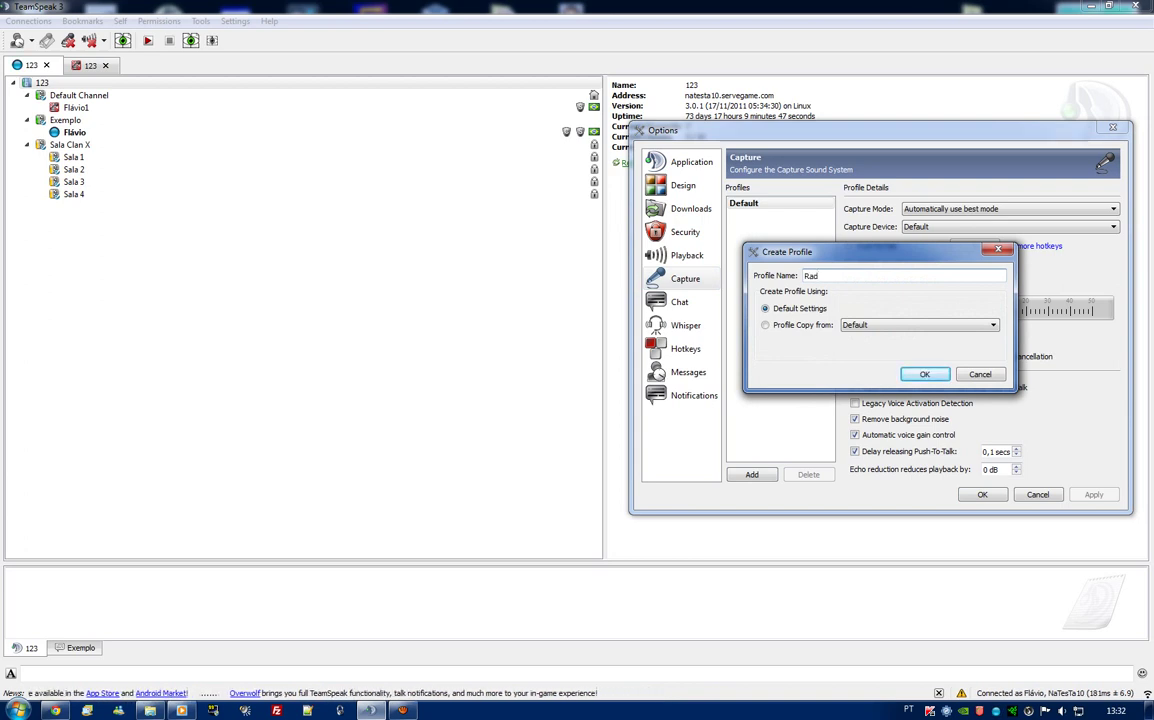
type("i")
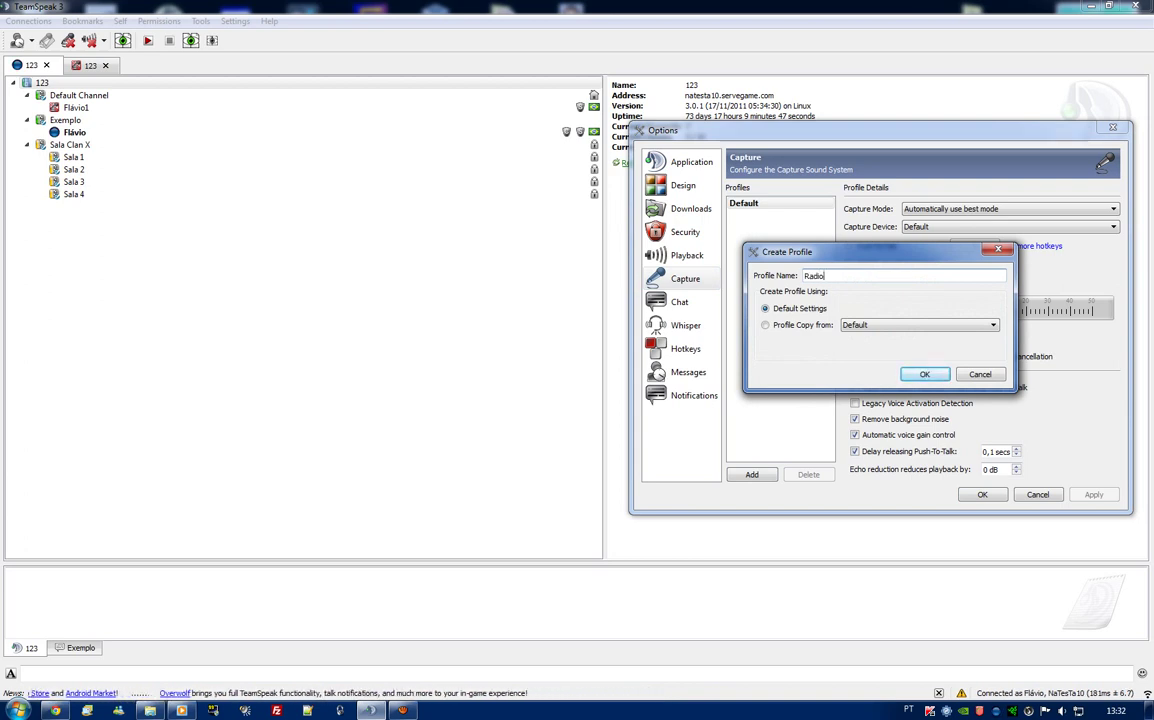
type("o")
key("Return")
Step: Set the Radio capture profile to the Line 1 (Virtual Audio Cable) device with Continuous Transmission and save the options
left_click(741, 215)
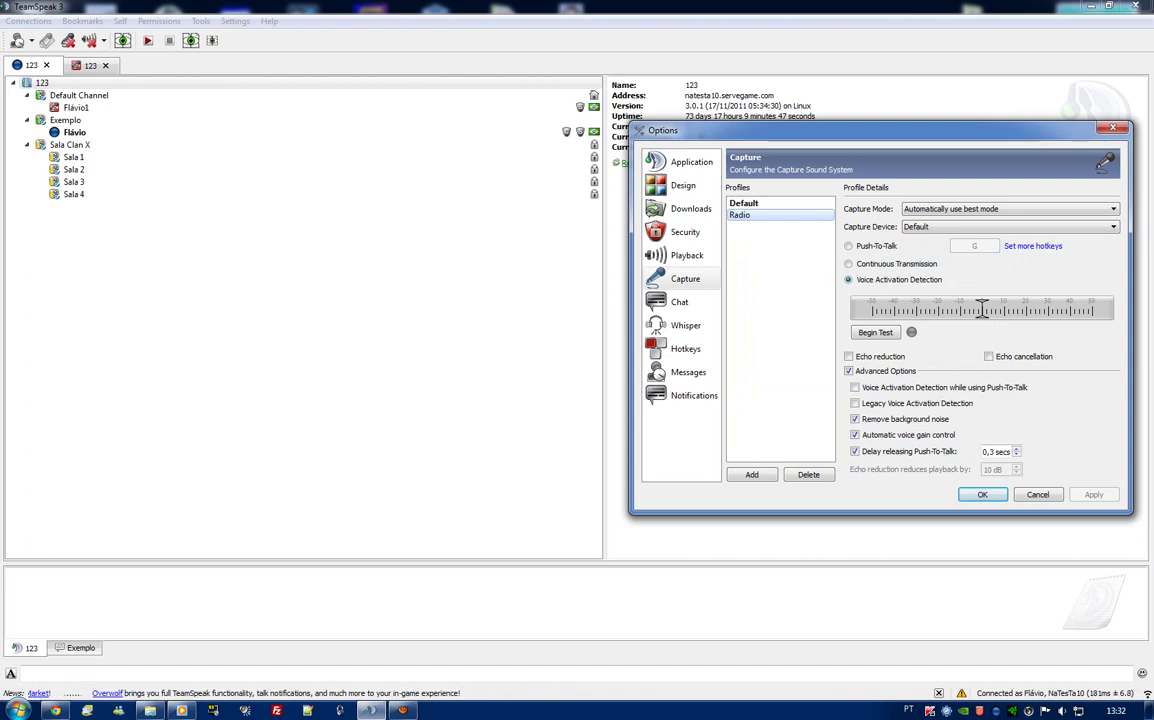
left_click(1010, 226)
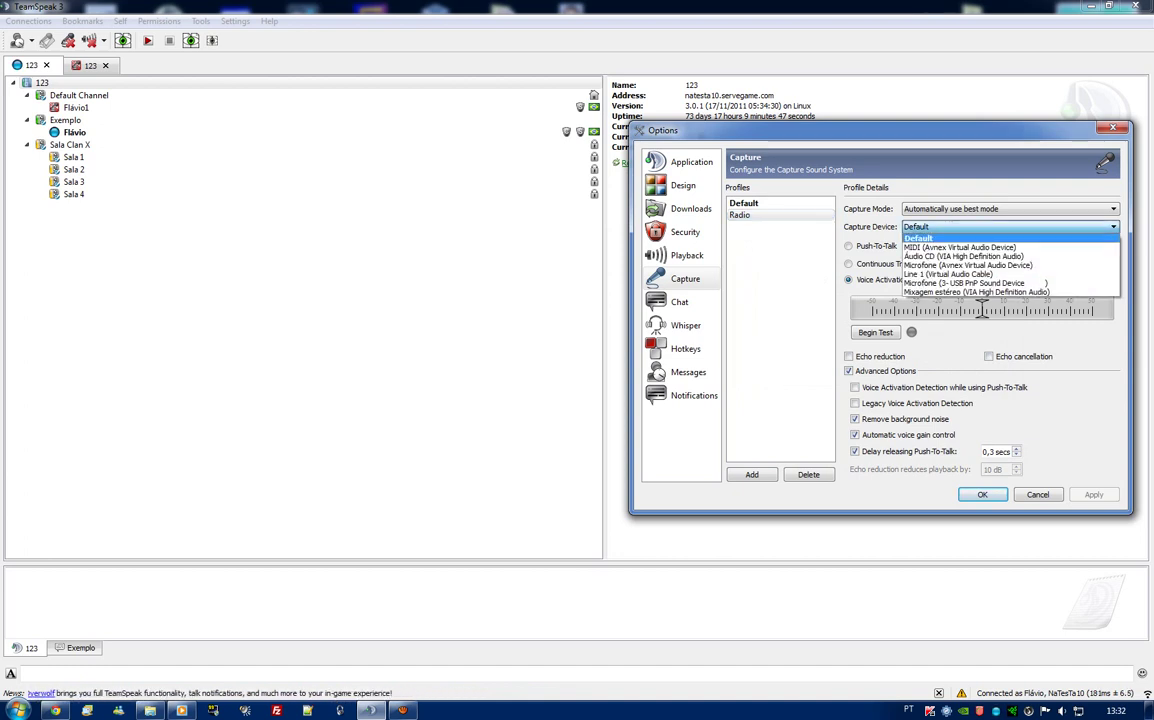
key("Up")
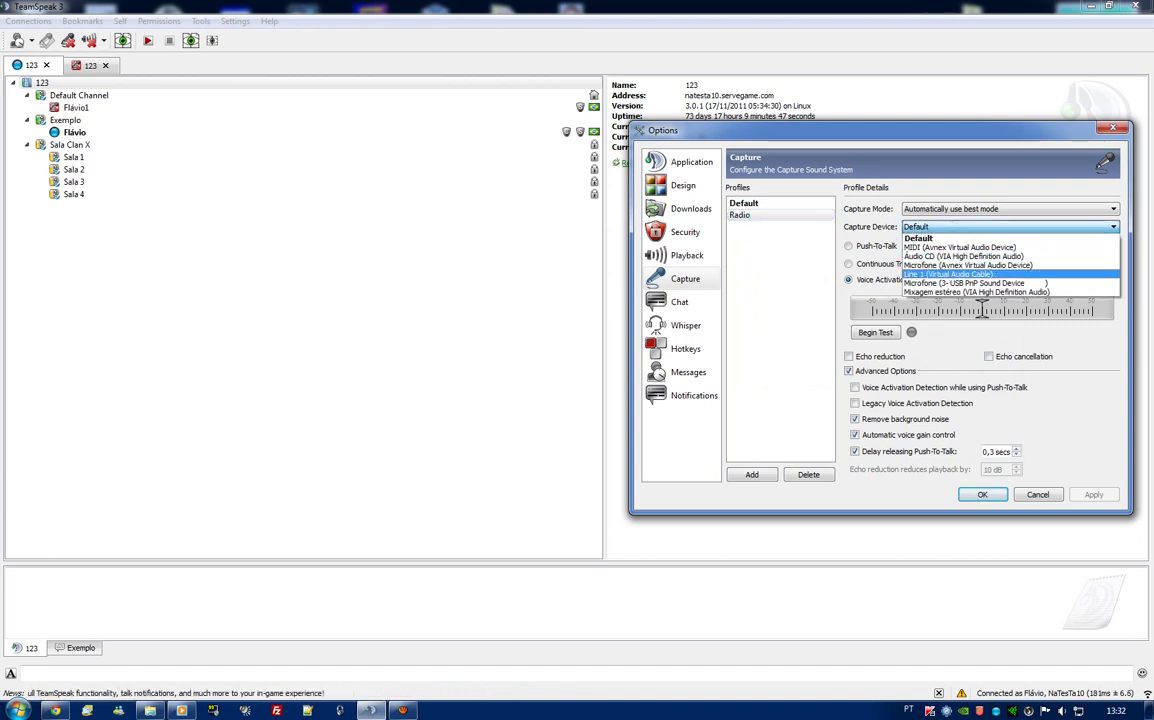
key("Up")
key("Up")
key("Down")
key("Down")
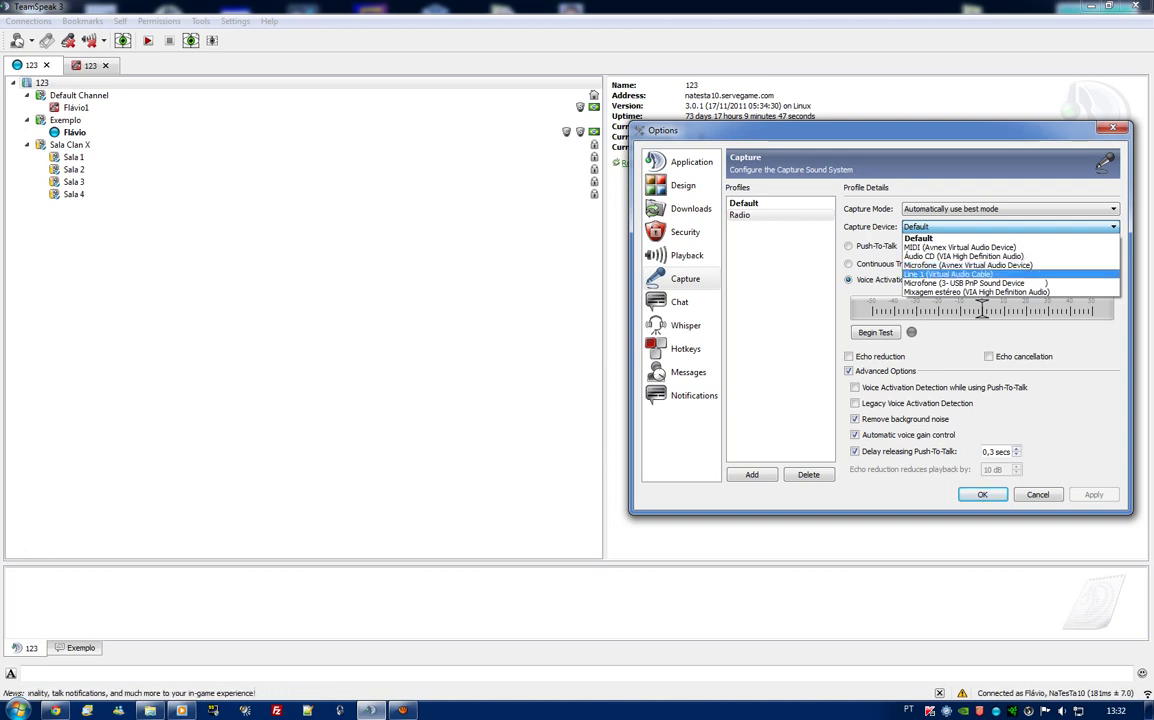
key("Return")
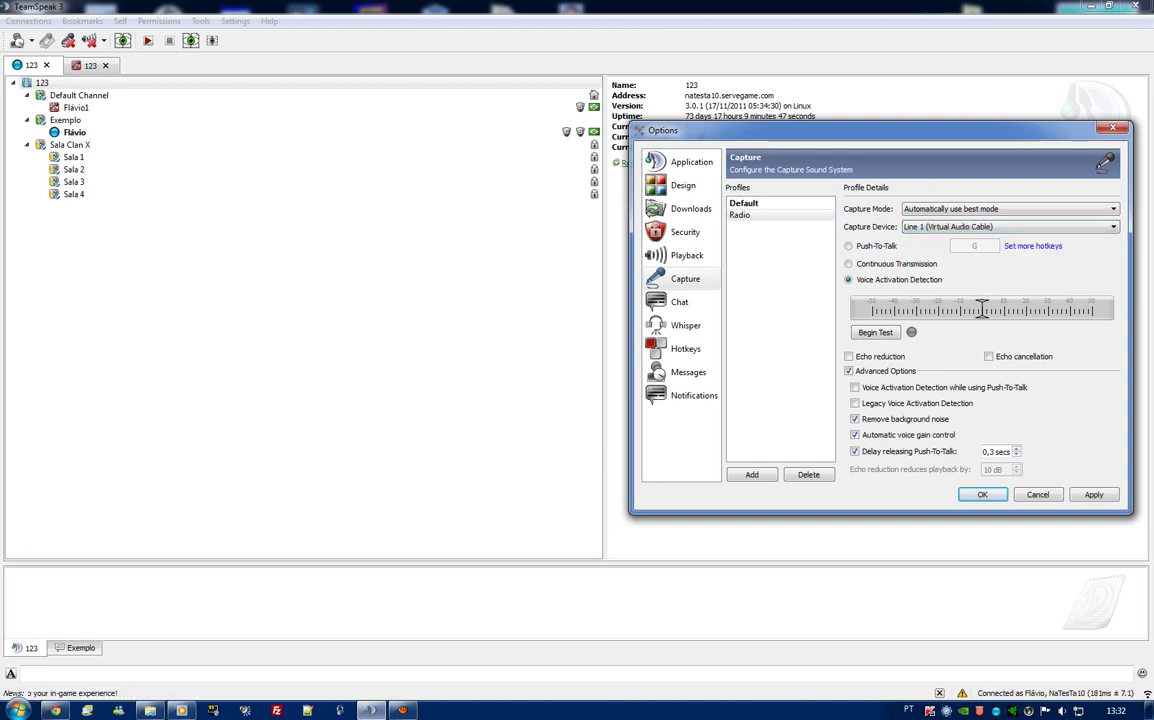
left_click(879, 266)
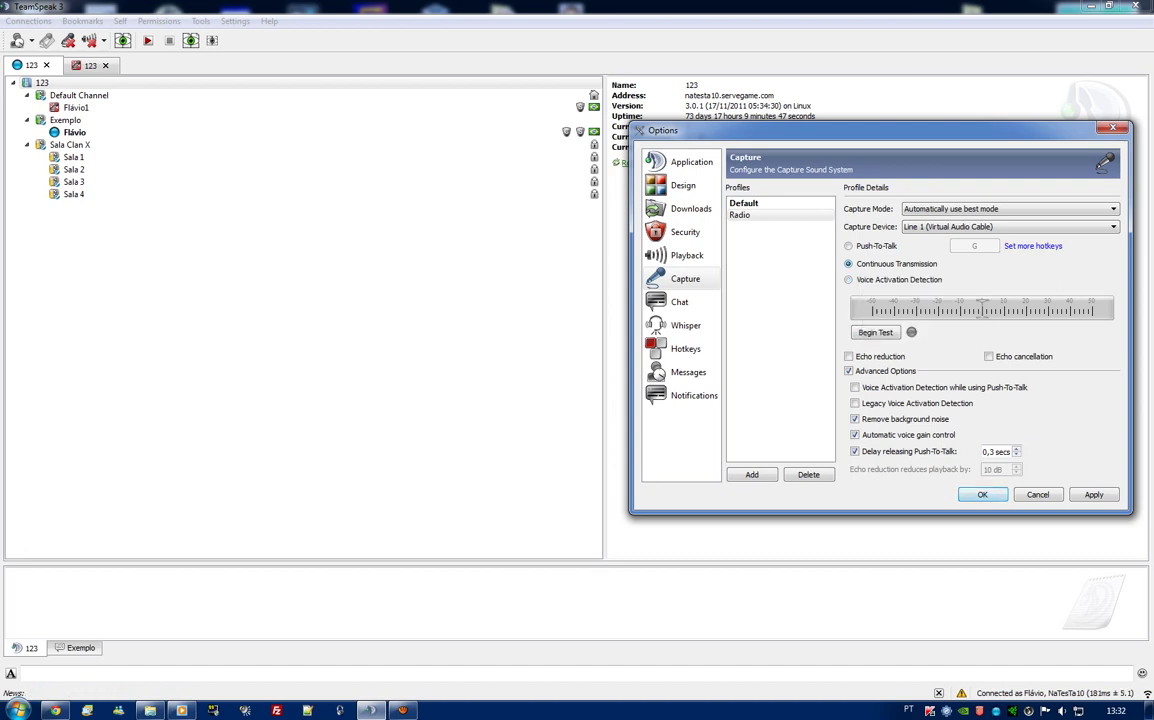
key("Return")
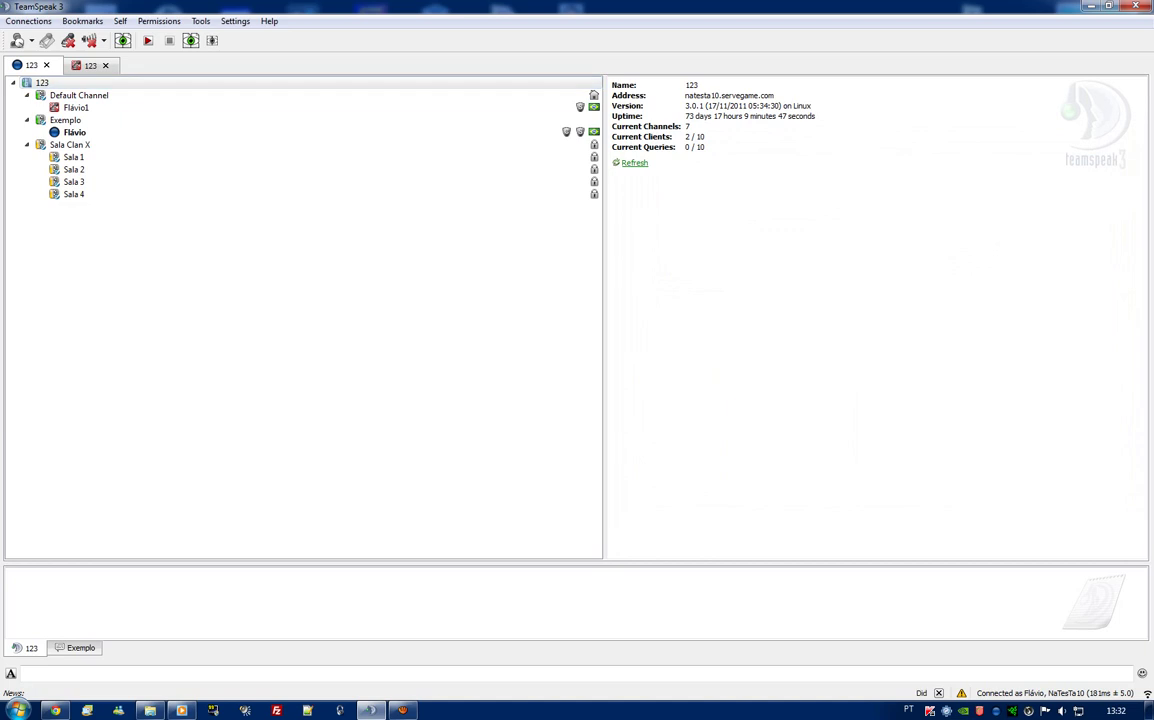
Step: Close the second connection to server 123, leaving only the first one open
left_click(76, 107)
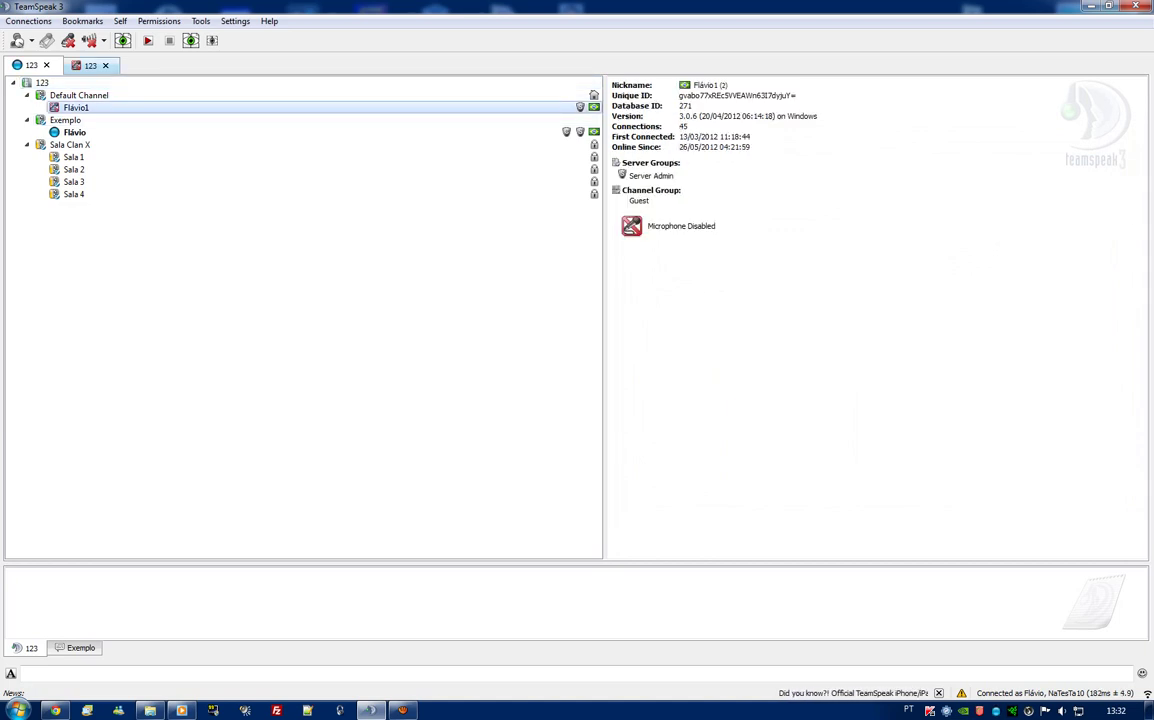
left_click(106, 65)
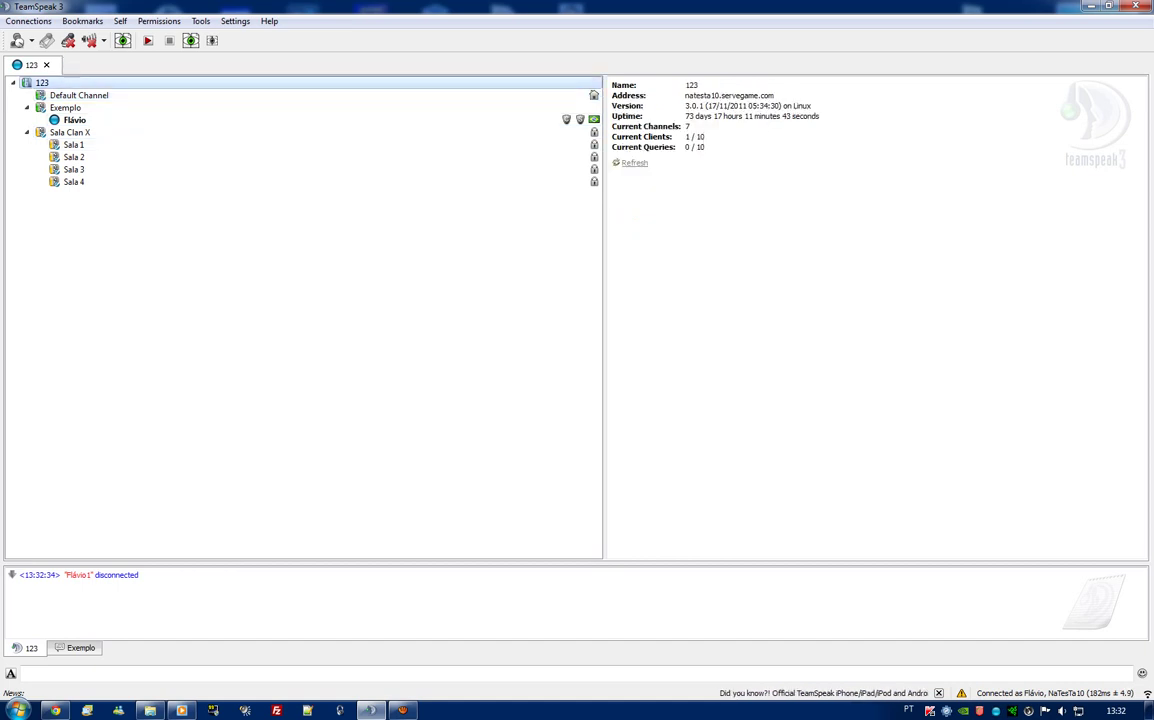
left_click(634, 162)
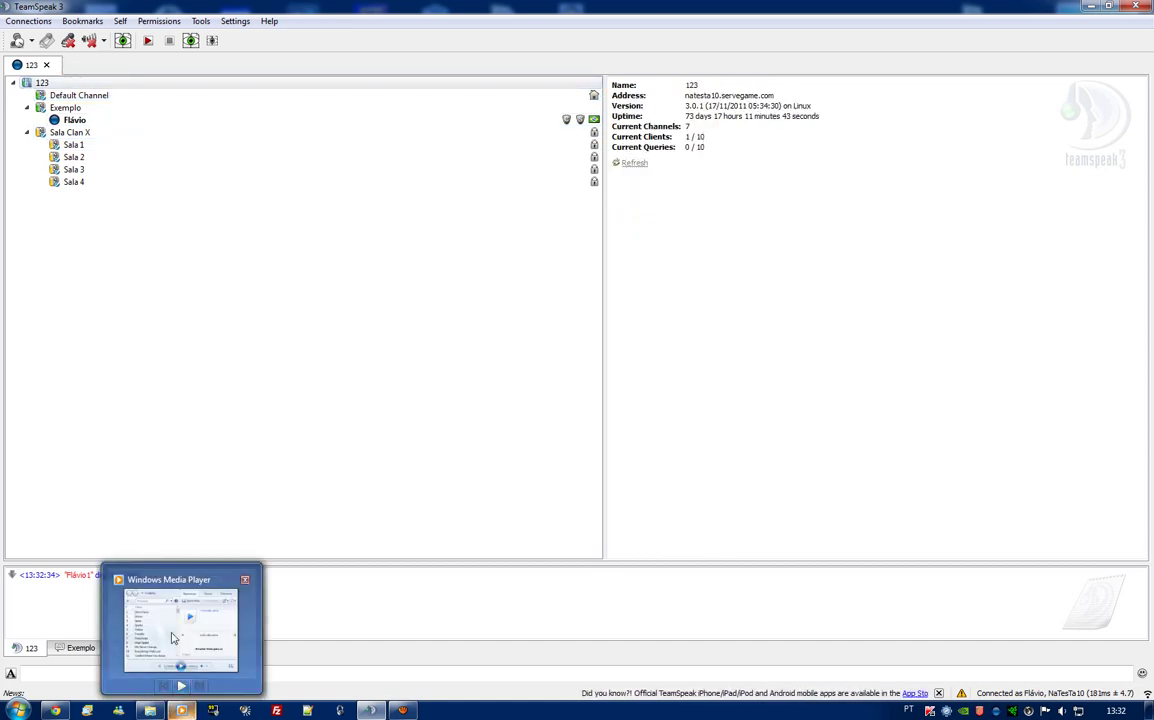
Step: Switch to Windows Media Player, enlarge its window and change it to the Now Playing view
left_click(171, 628)
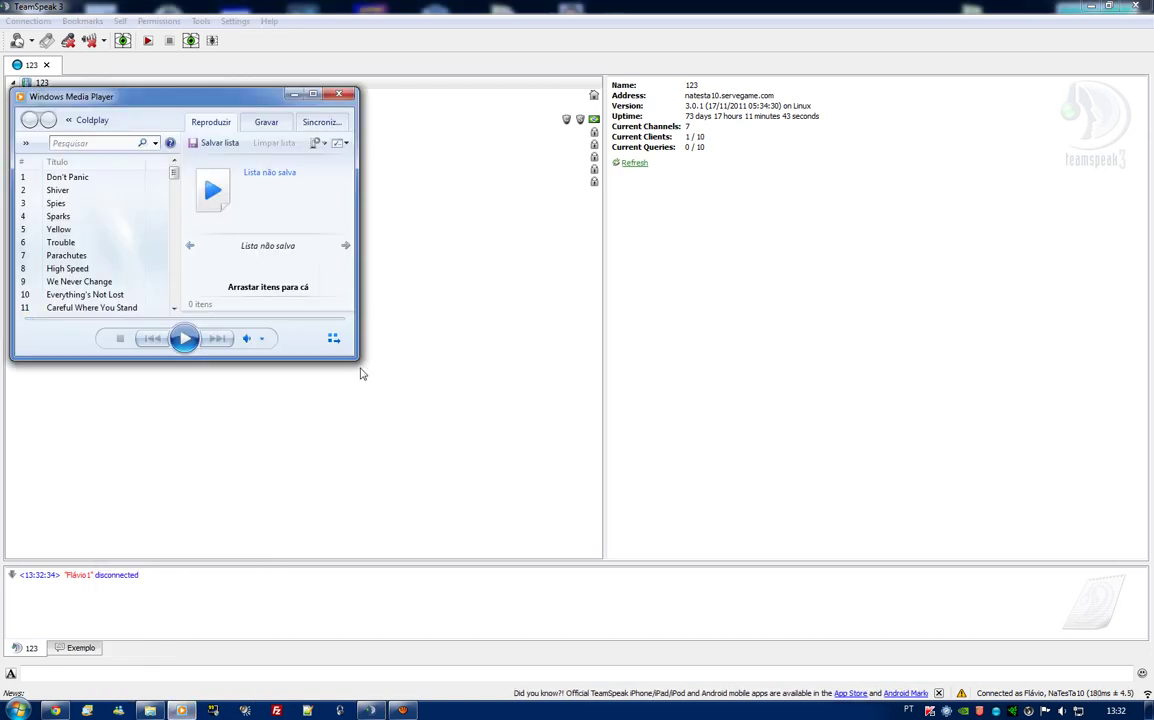
left_click_drag(357, 358, 551, 466)
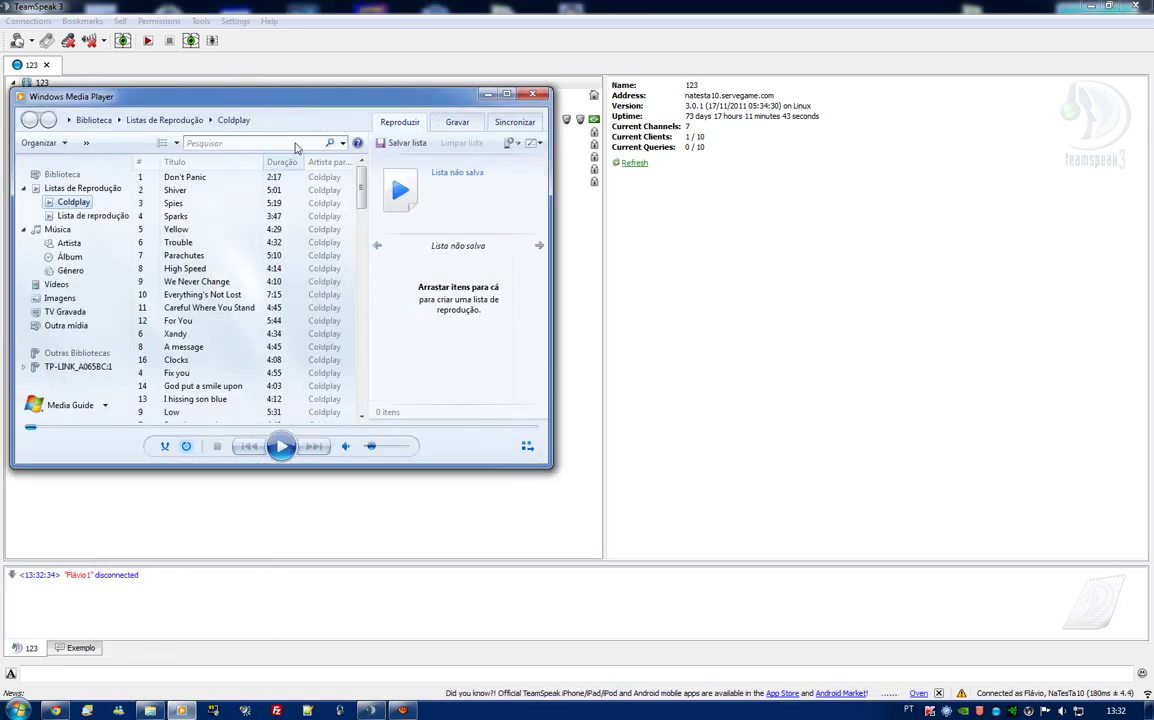
right_click(253, 96)
left_click(248, 92)
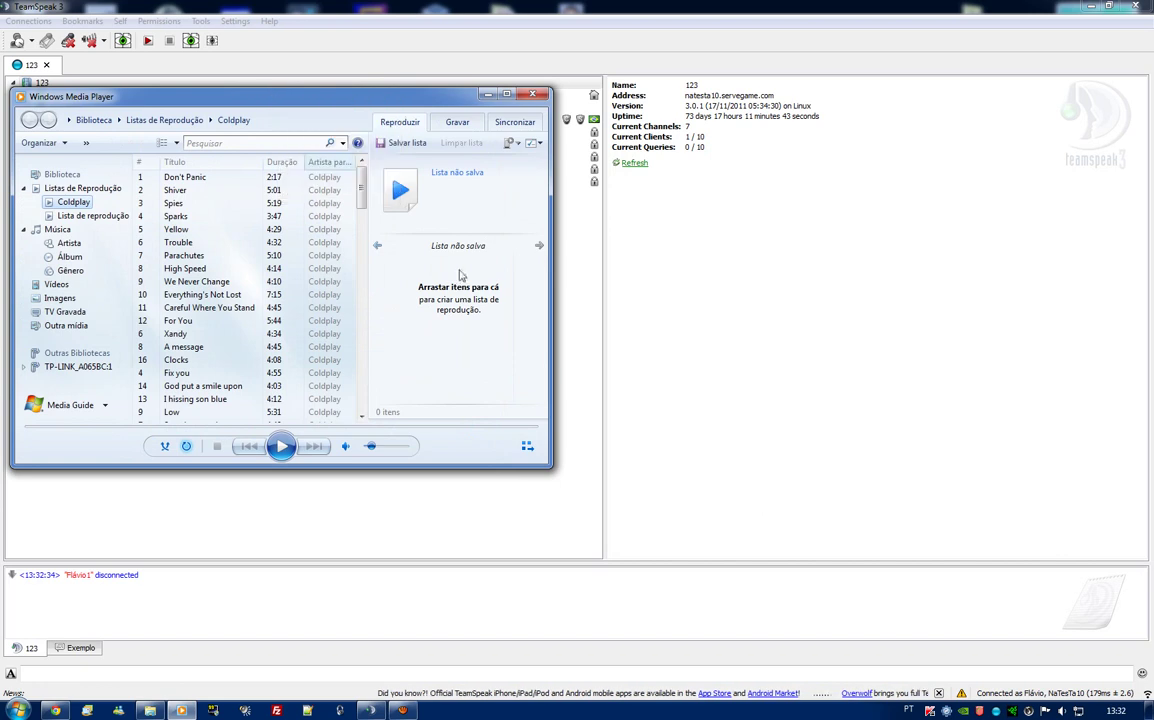
left_click(531, 449)
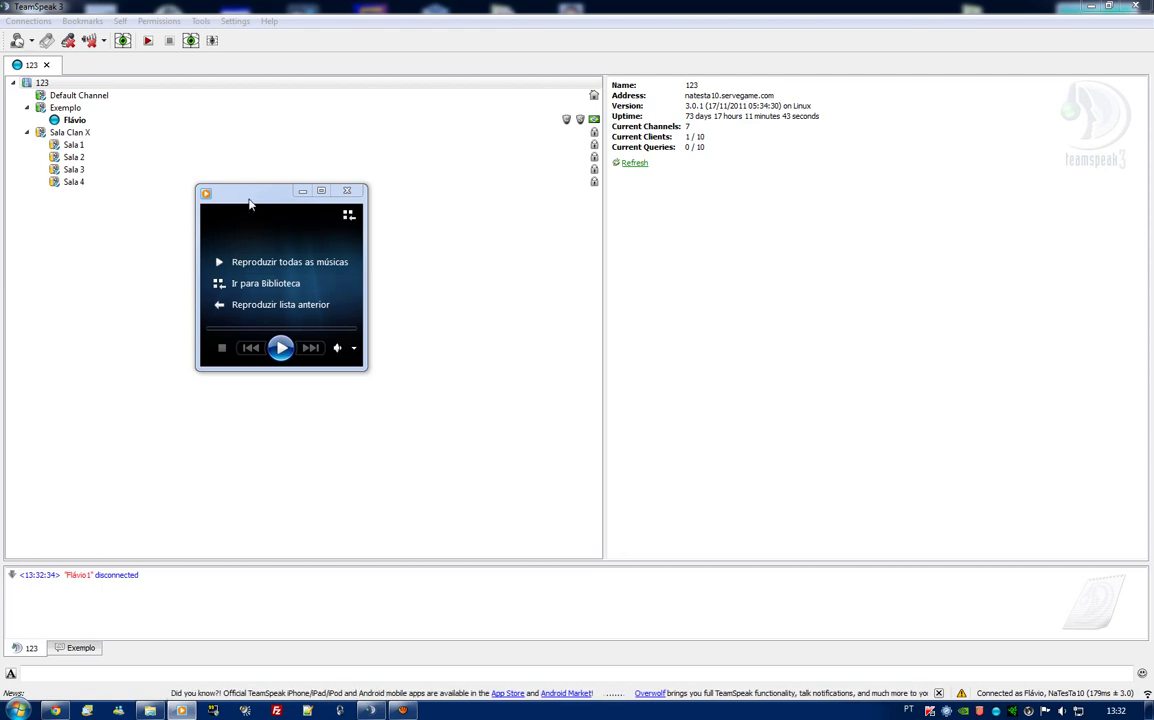
Step: Open the properties of the Alto-falantes device in the player's options
left_click_drag(250, 204, 264, 212)
right_click(268, 207)
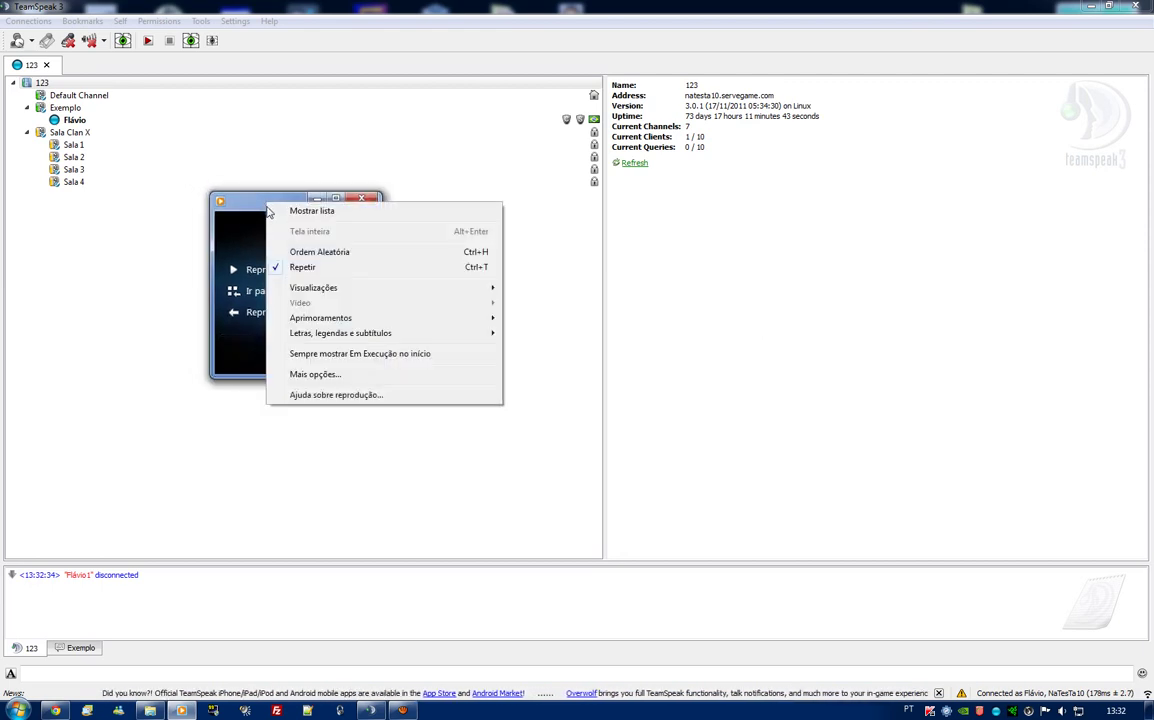
left_click(318, 375)
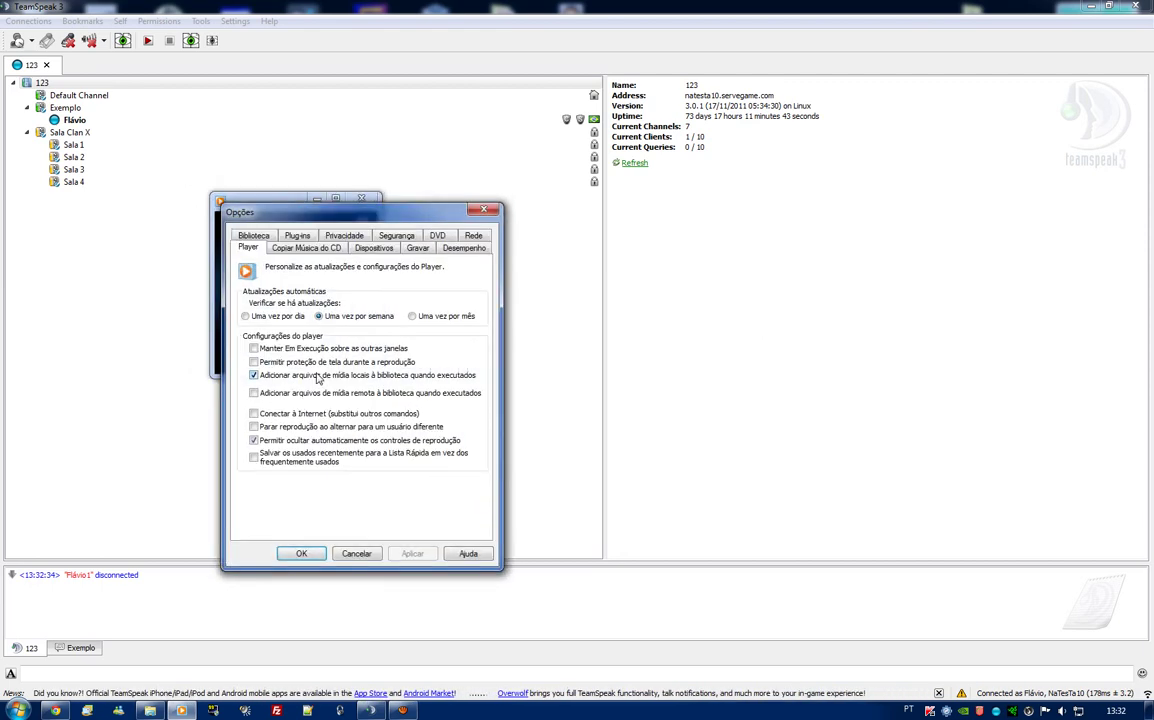
left_click(372, 248)
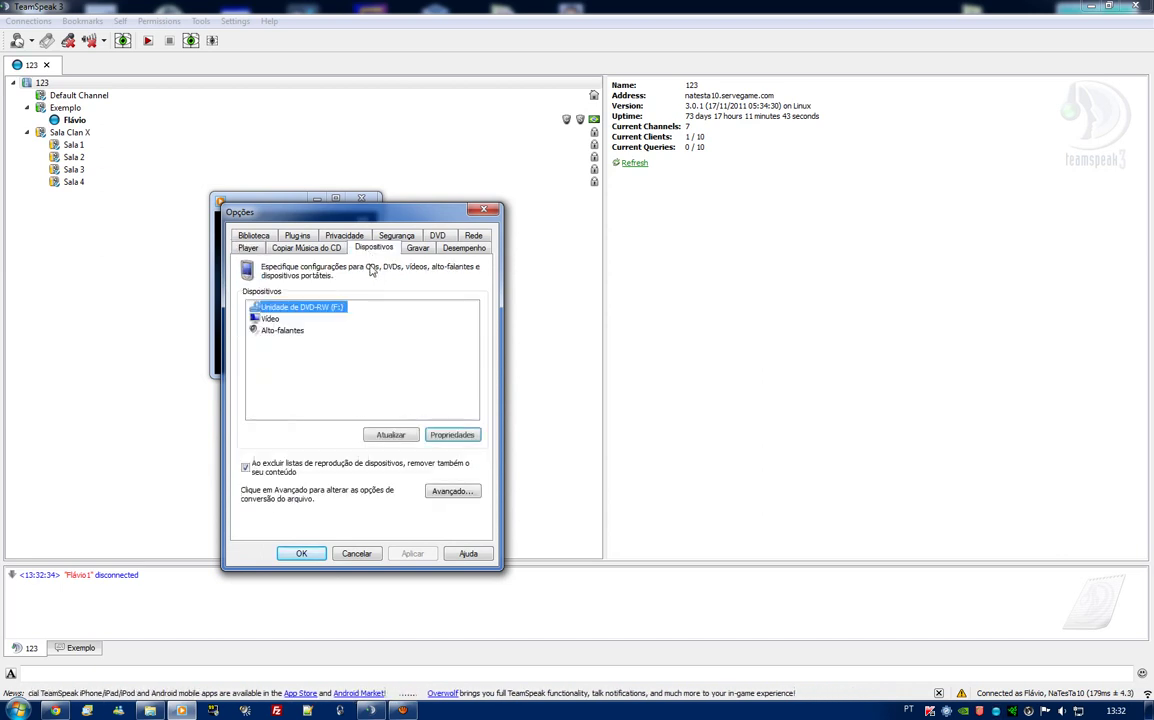
left_click(300, 333)
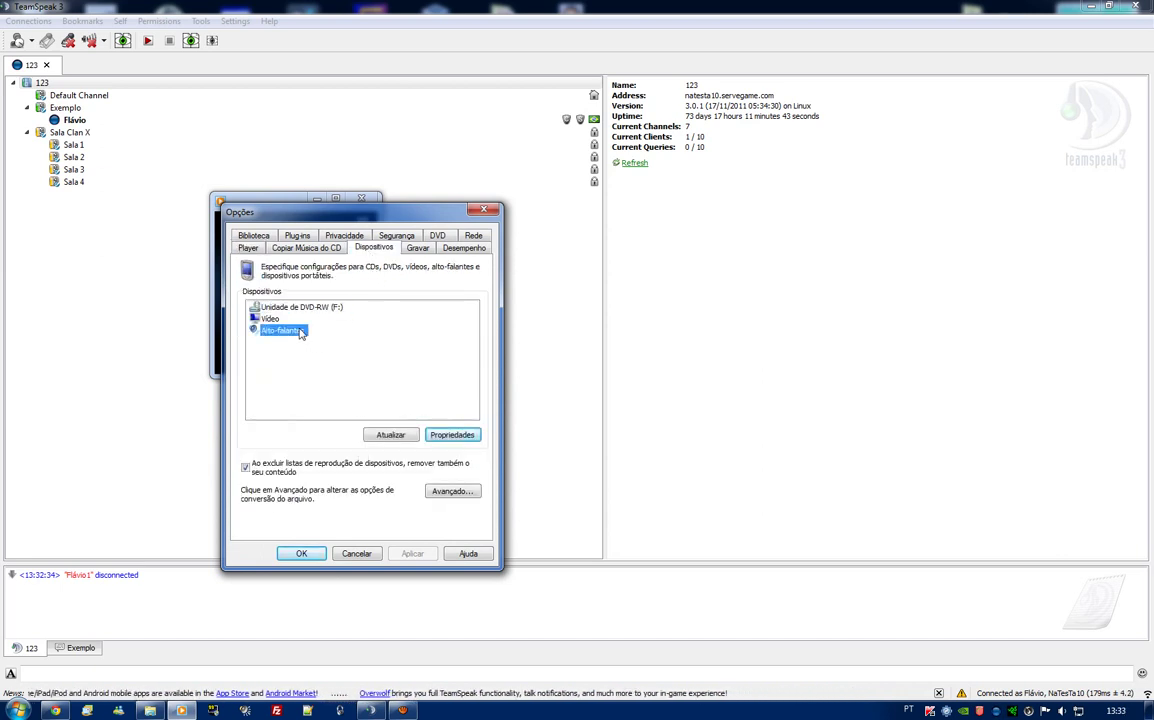
double_click(301, 334)
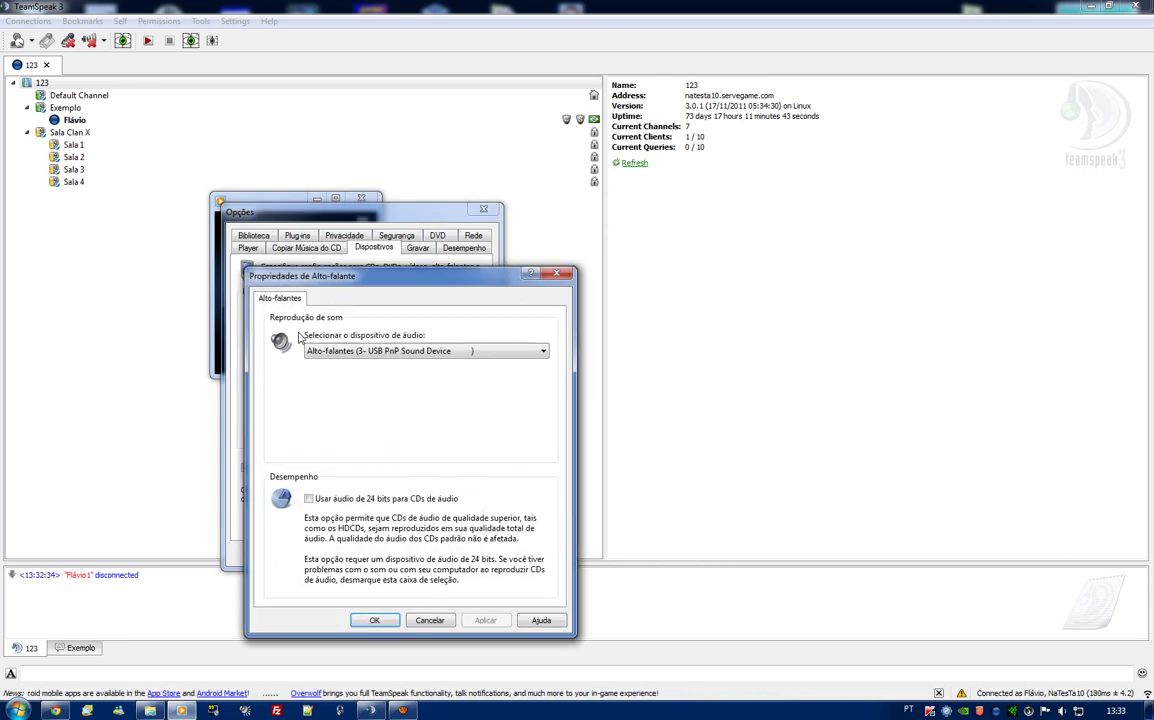
Step: Set the speakers' audio device to Line 1 (Virtual Audio Cable), save the options, and minimize the player in its library view
left_click(410, 348)
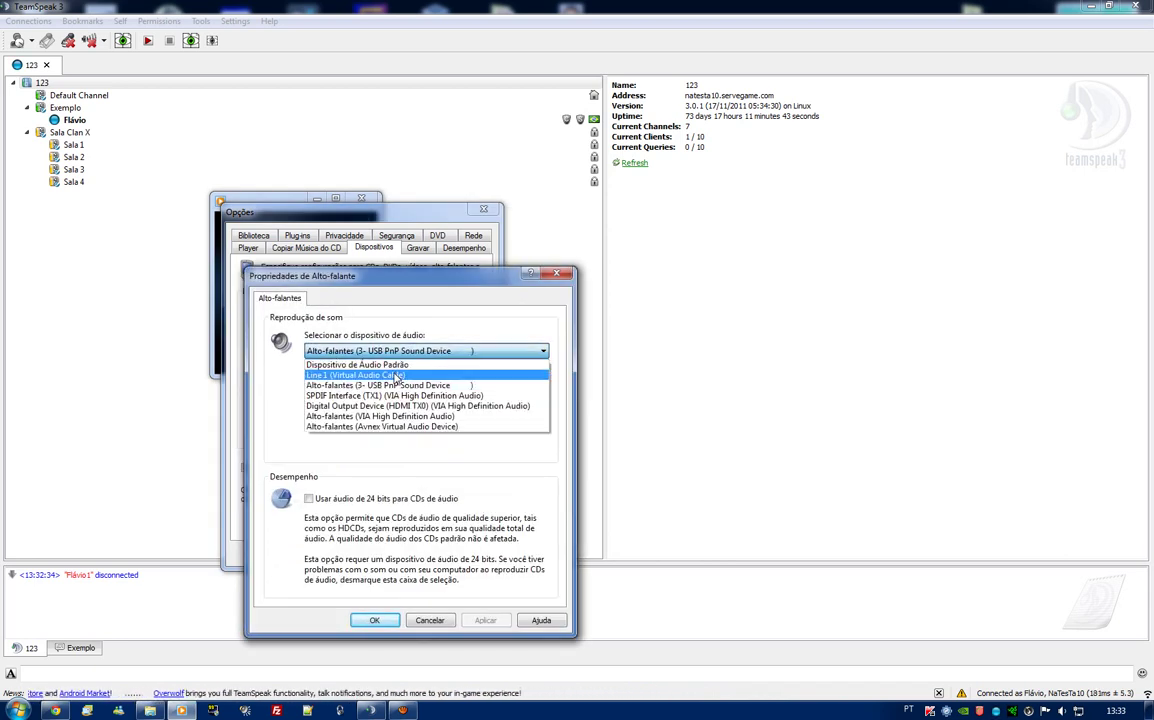
left_click(397, 376)
left_click(374, 620)
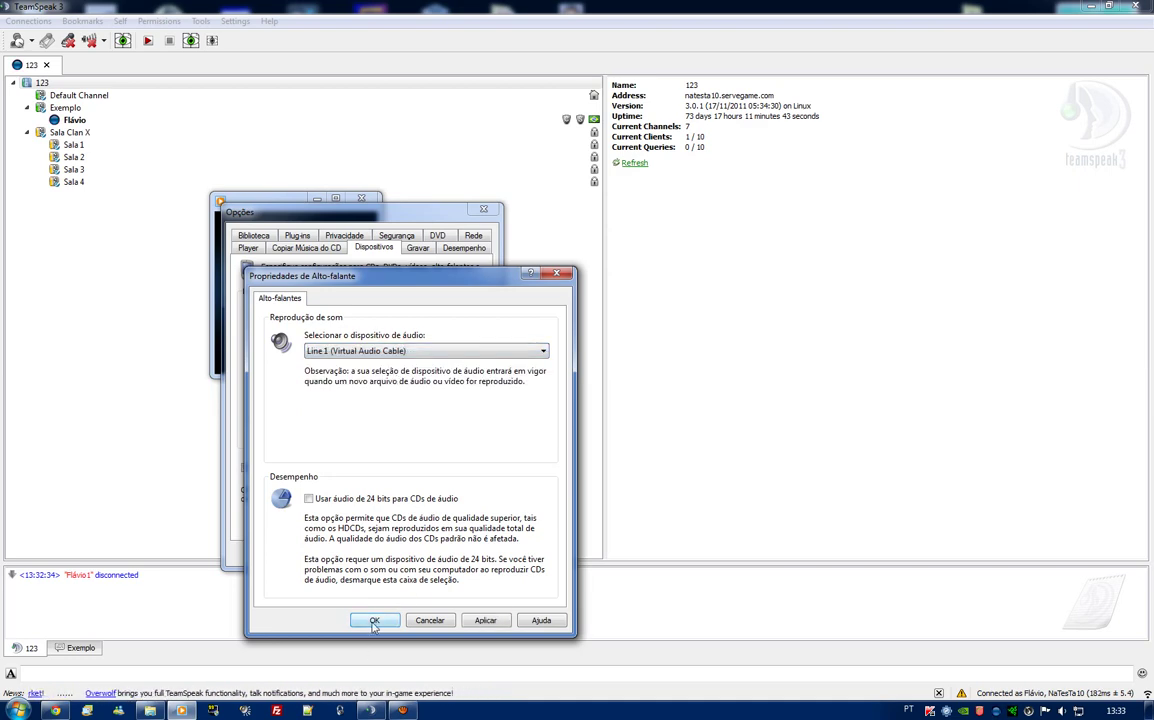
left_click(302, 553)
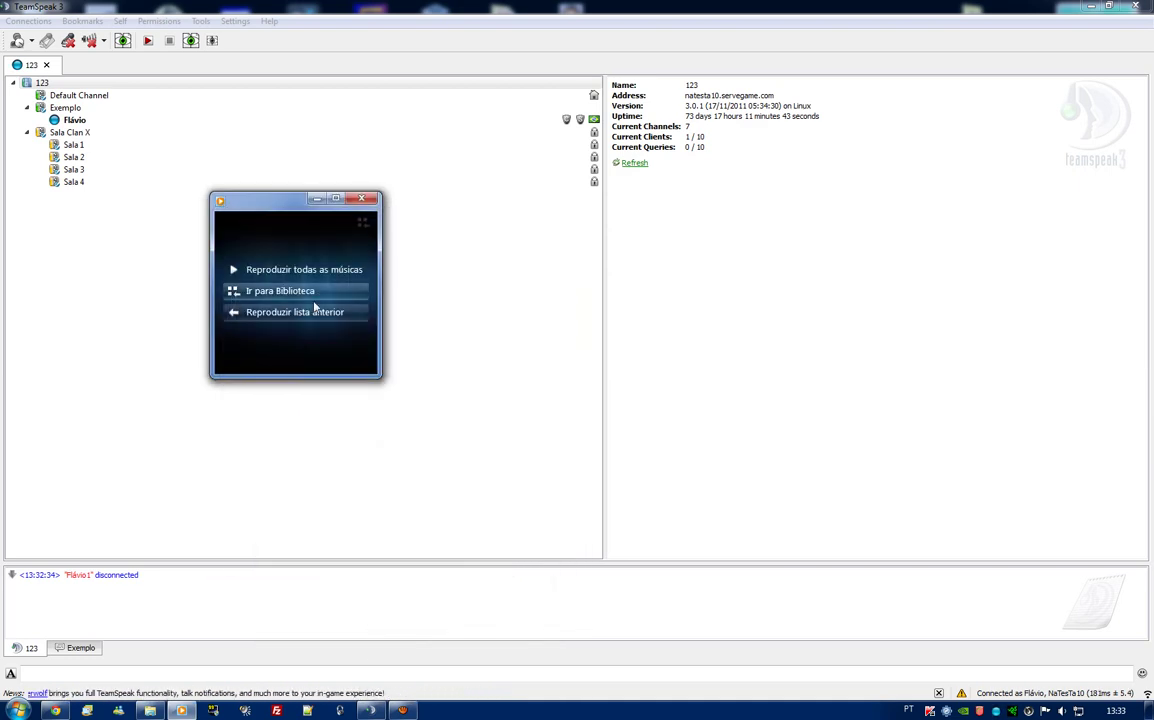
left_click(364, 225)
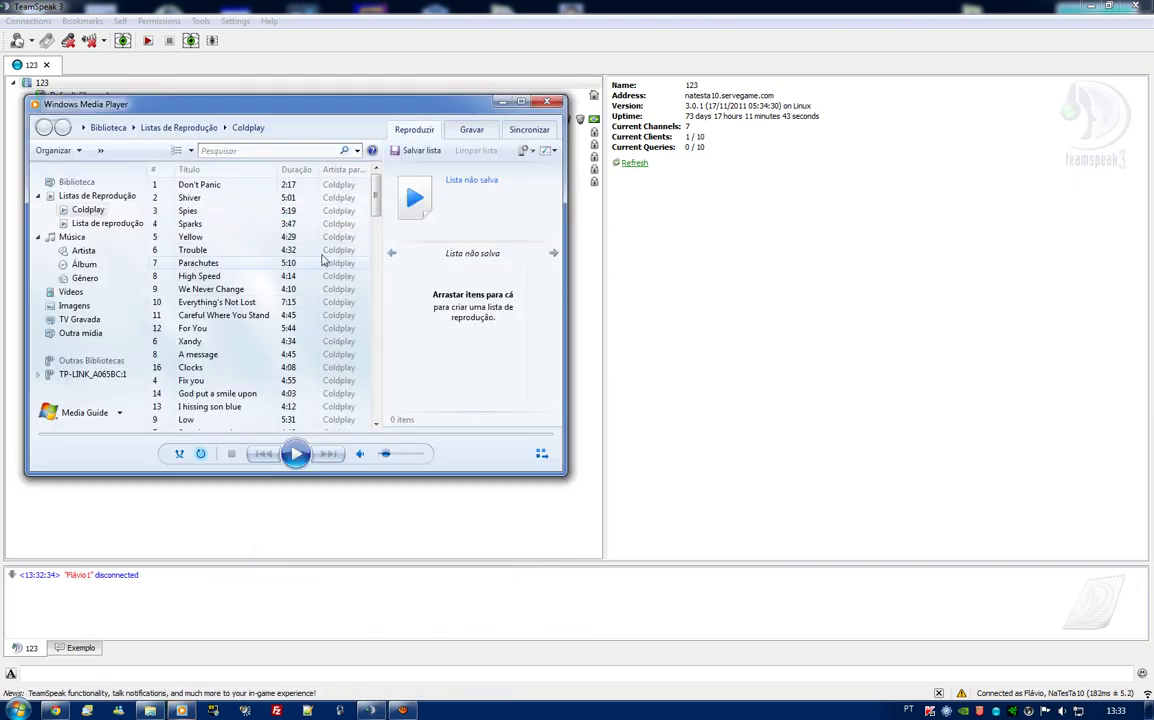
left_click(500, 103)
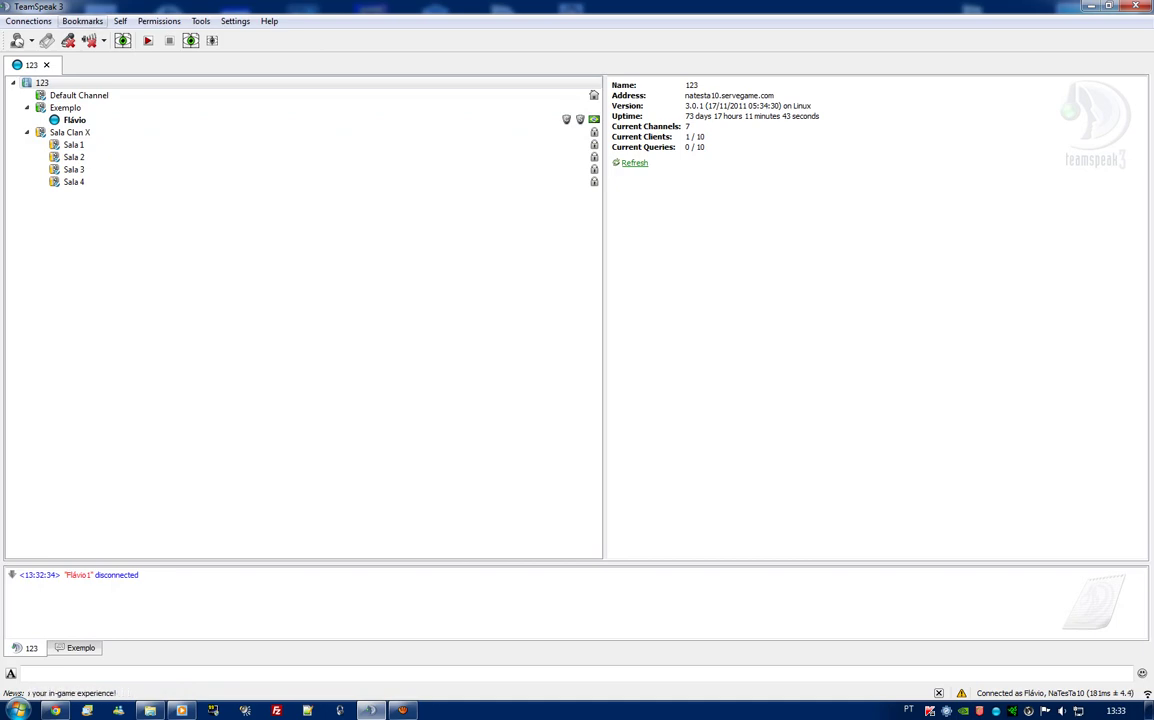
Step: Open the TeamSpeak bookmark manager and duplicate the 123 bookmark with the address natesta10.servegame.com
left_click(82, 21)
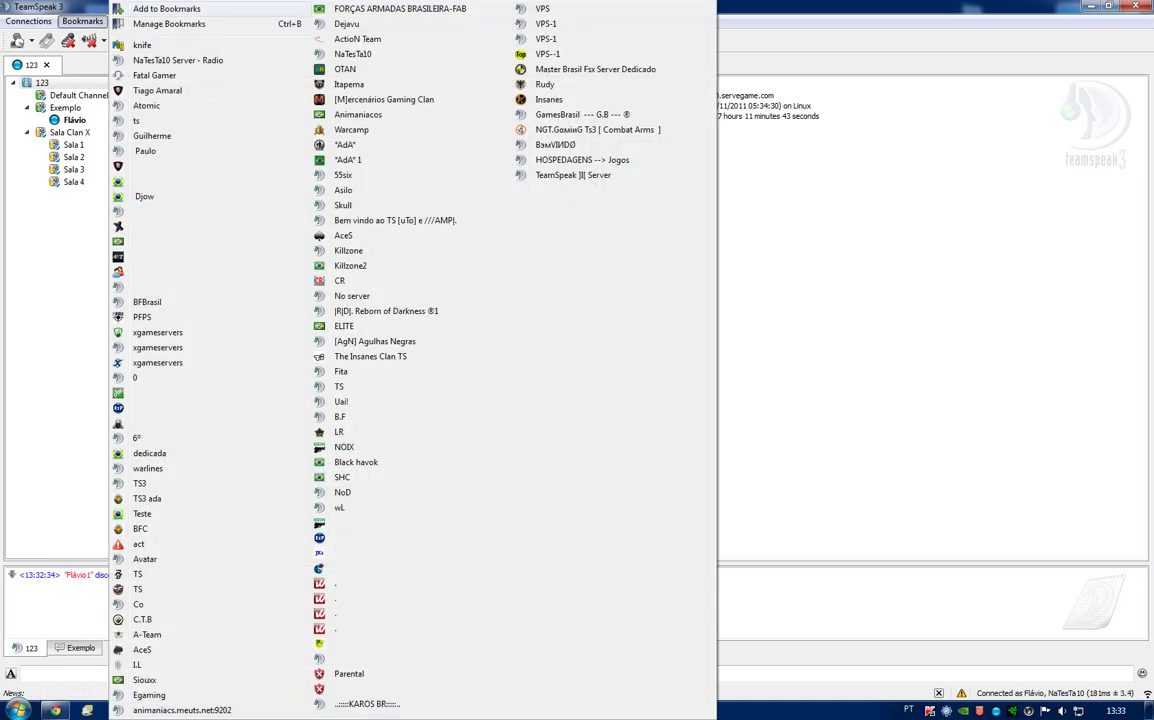
left_click(169, 23)
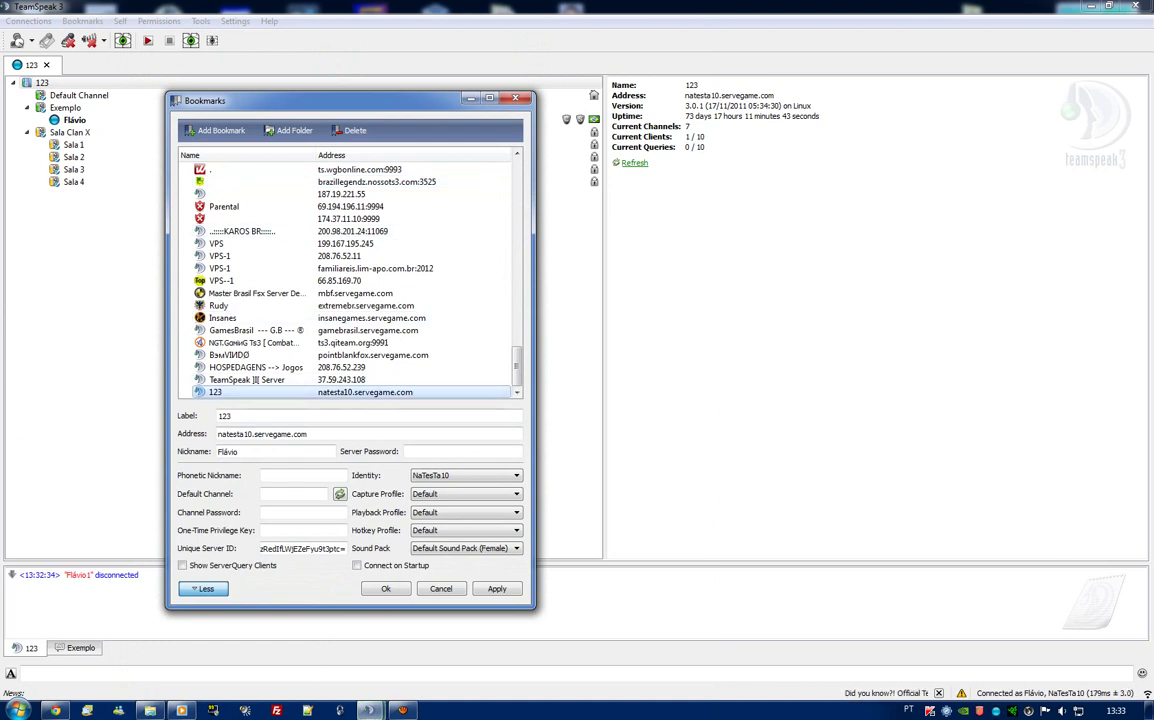
left_click_drag(309, 434, 217, 434)
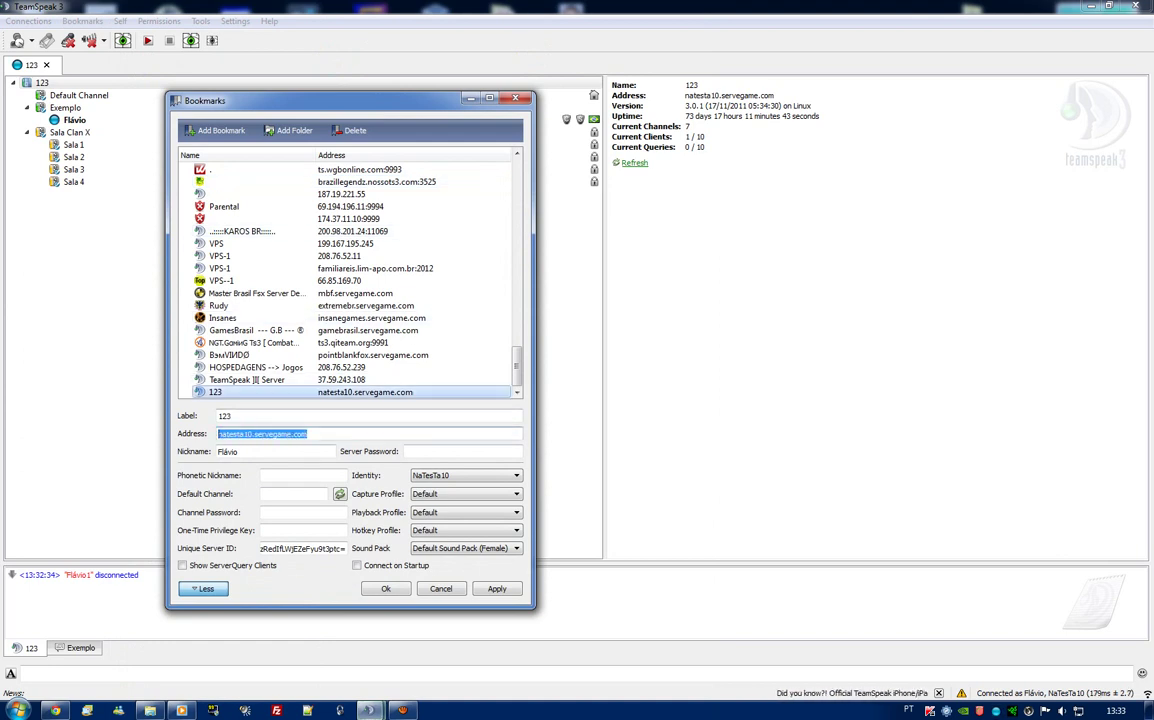
right_click(293, 394)
left_click(334, 435)
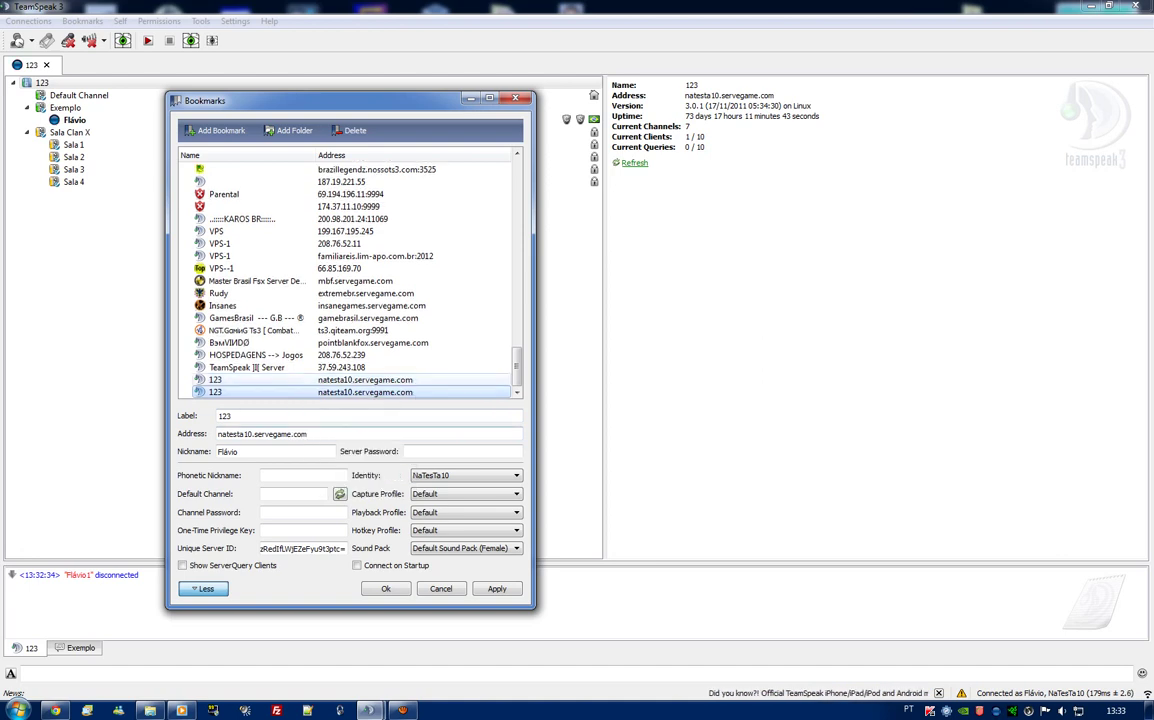
Step: Change the label of the duplicated 123 bookmark to 123 - Radio
left_click(300, 367)
left_click(300, 380)
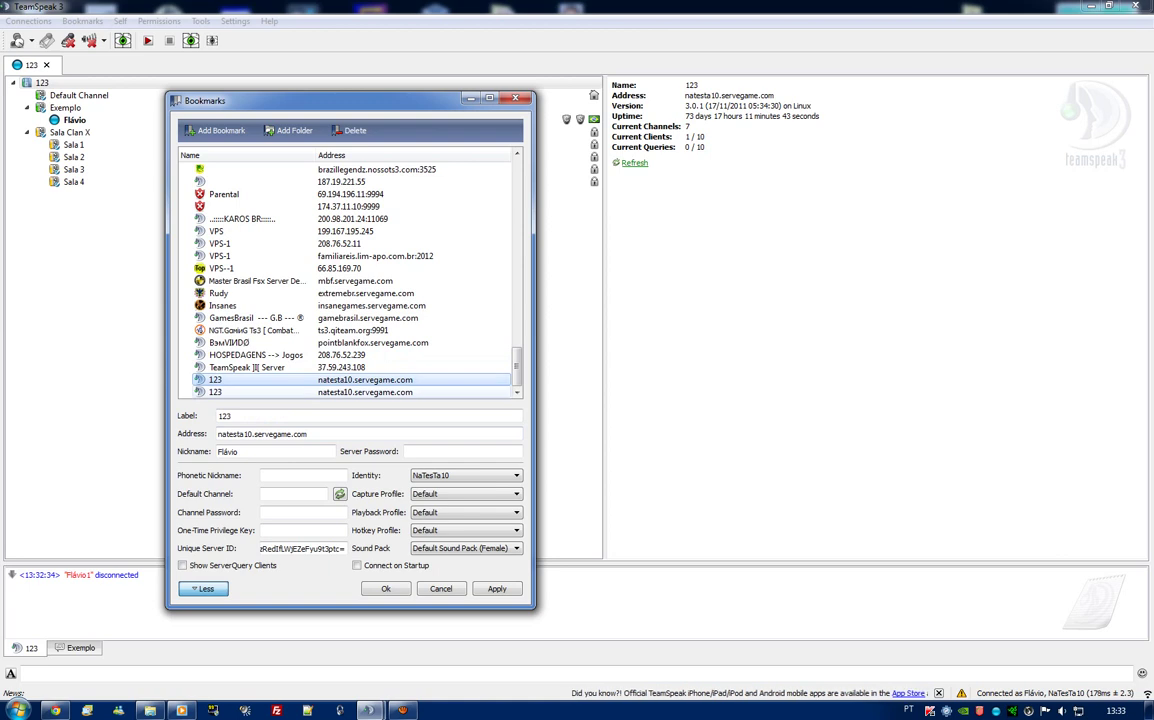
left_click(300, 392)
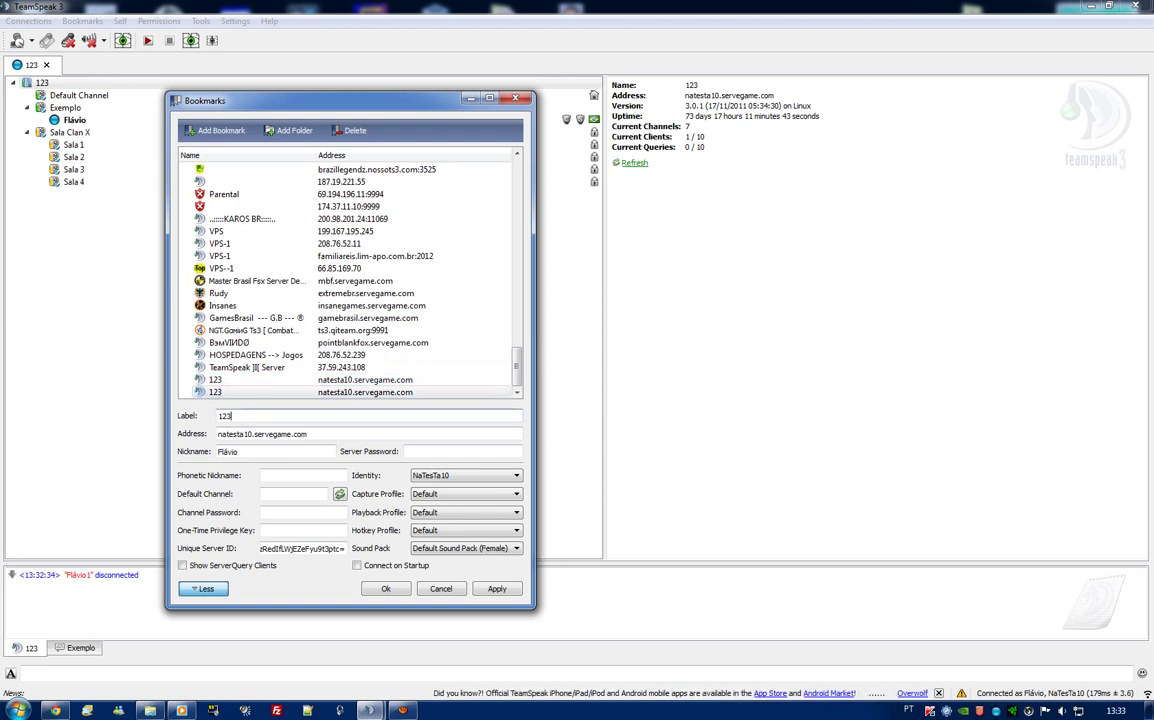
type("- Radio")
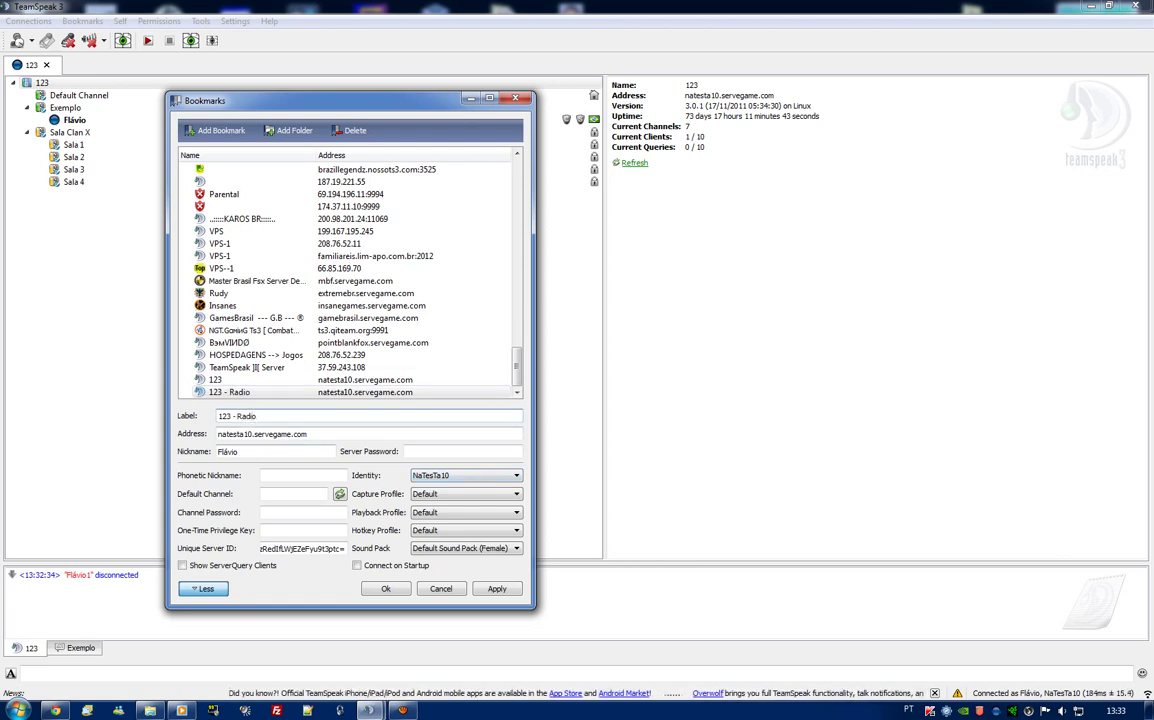
Step: Assign the Radio identity, Radio capture profile and Radio playback profile to the 123 - Radio bookmark and save it
left_click(465, 475)
scroll(460, 505, "down", 5)
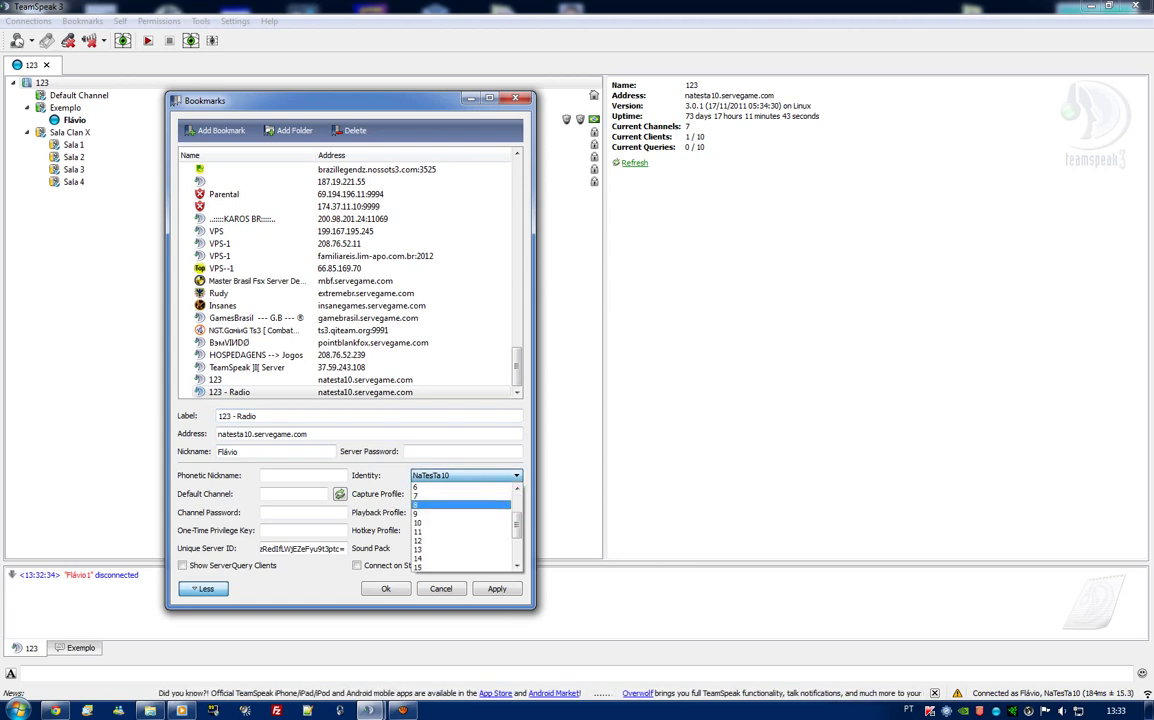
left_click(460, 567)
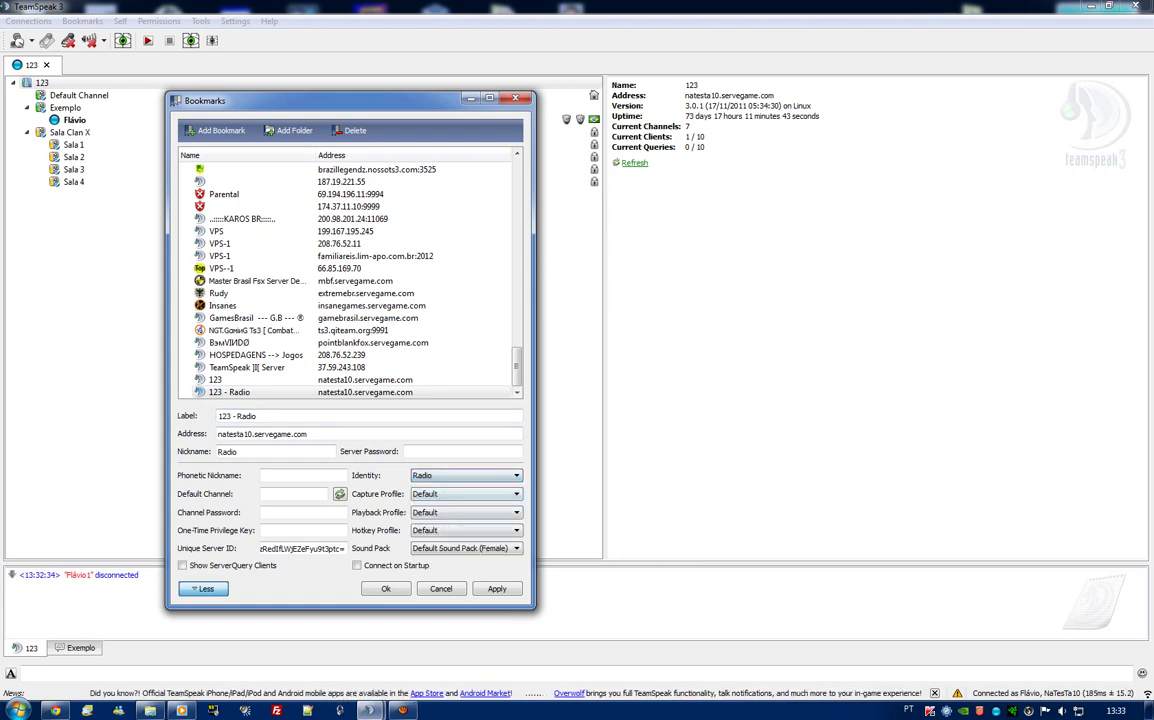
left_click(465, 494)
key("Return")
key("Tab")
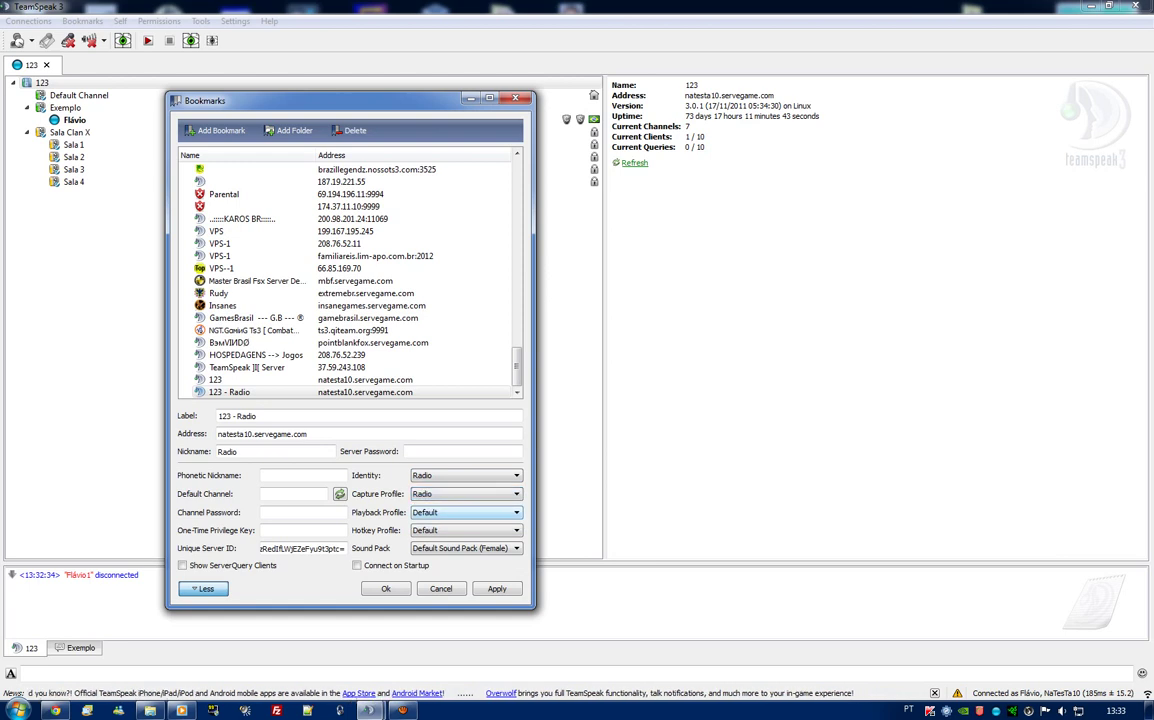
key("alt+Down")
key("Down")
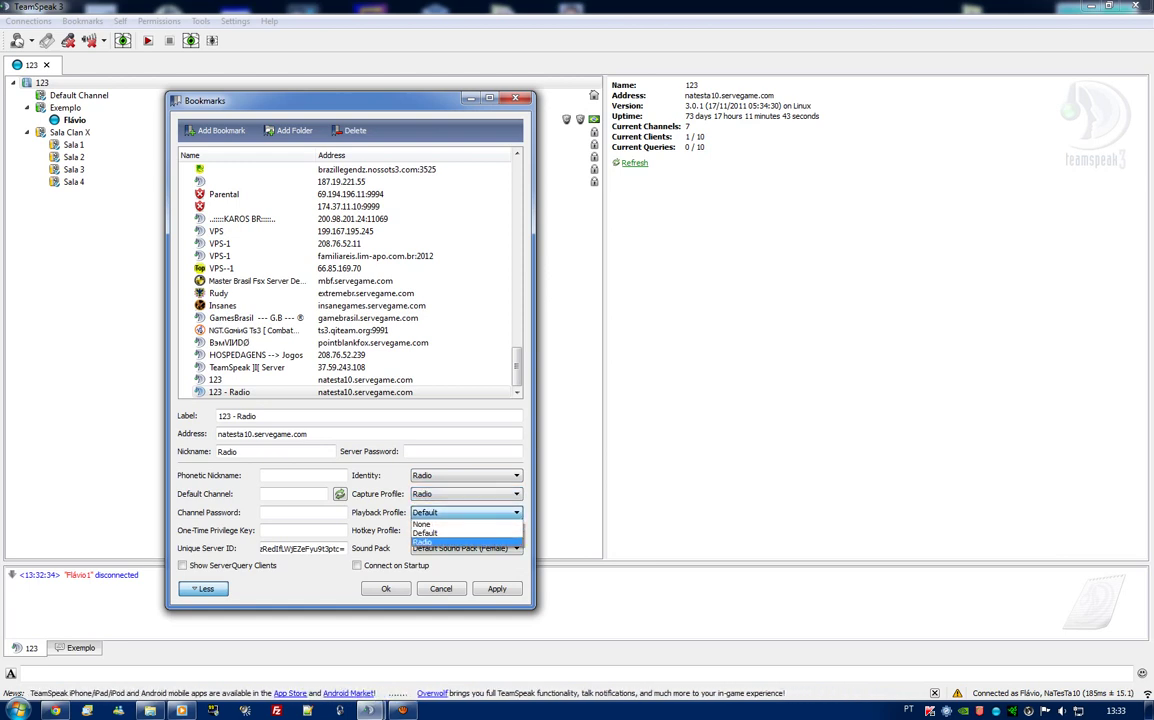
key("Return")
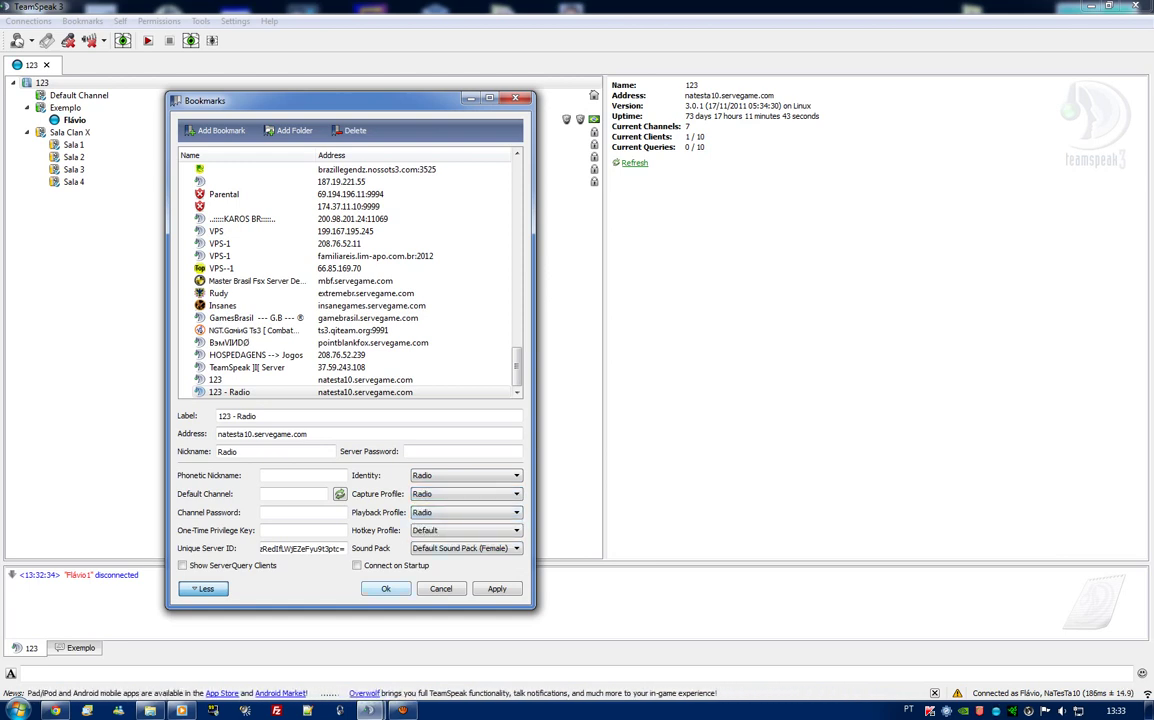
key("Return")
Step: Connect to the 123 - Radio bookmark in a new tab alongside the existing 123 connection
key("alt+b")
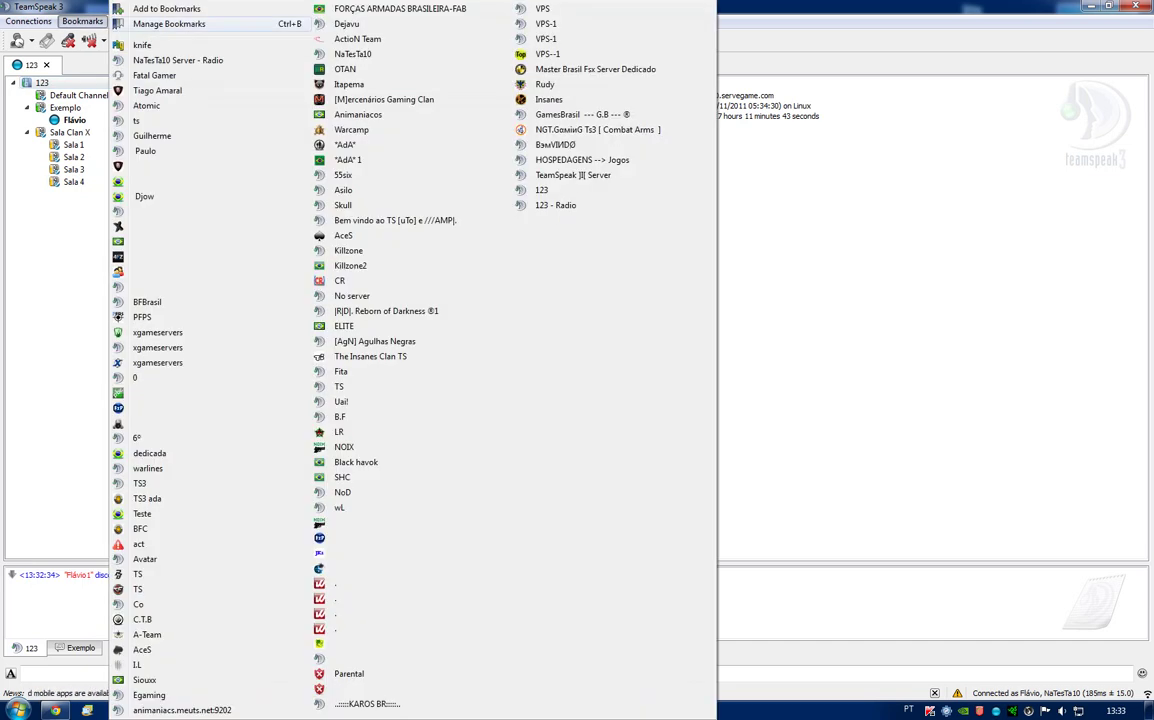
right_click(570, 206)
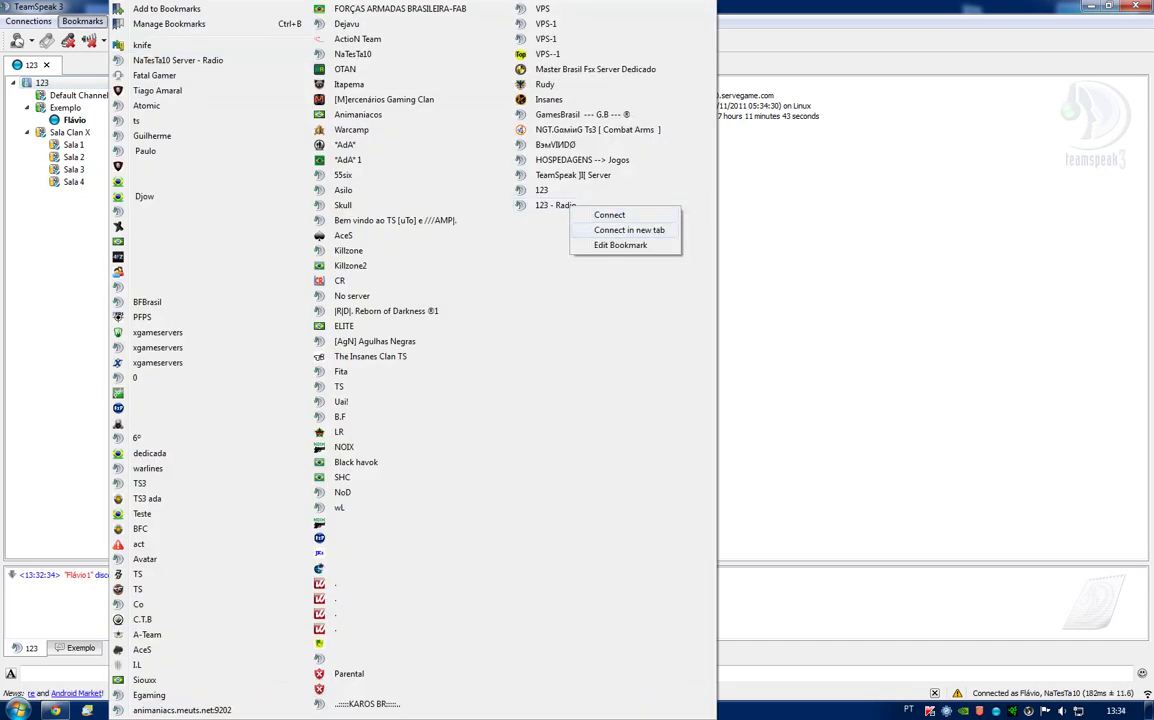
key("Return")
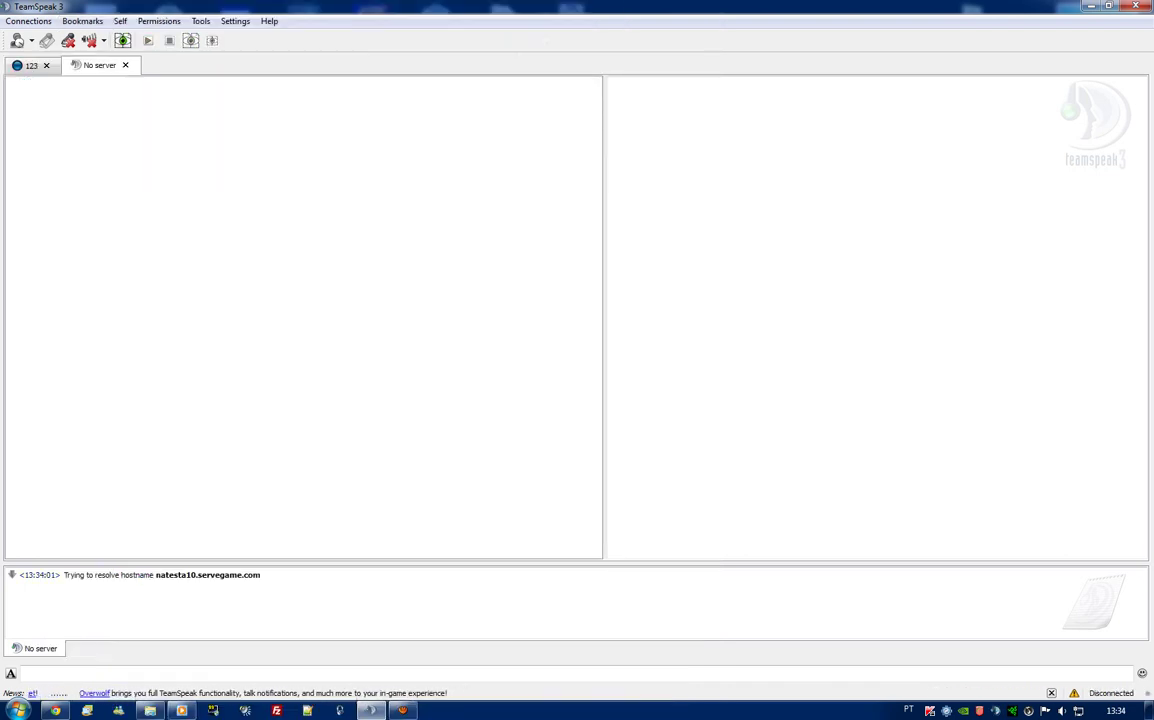
left_click(577, 374)
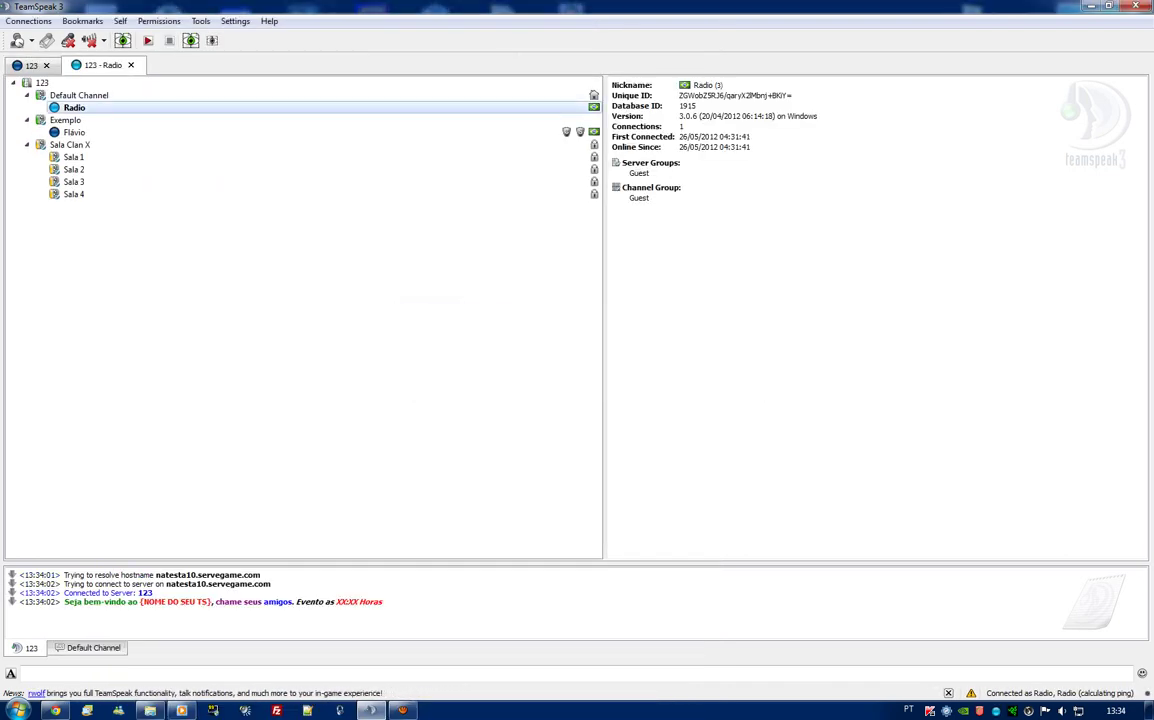
Step: Compare the channel trees of the 123 and 123 - Radio connections, ending on the 123 connection
left_click(31, 66)
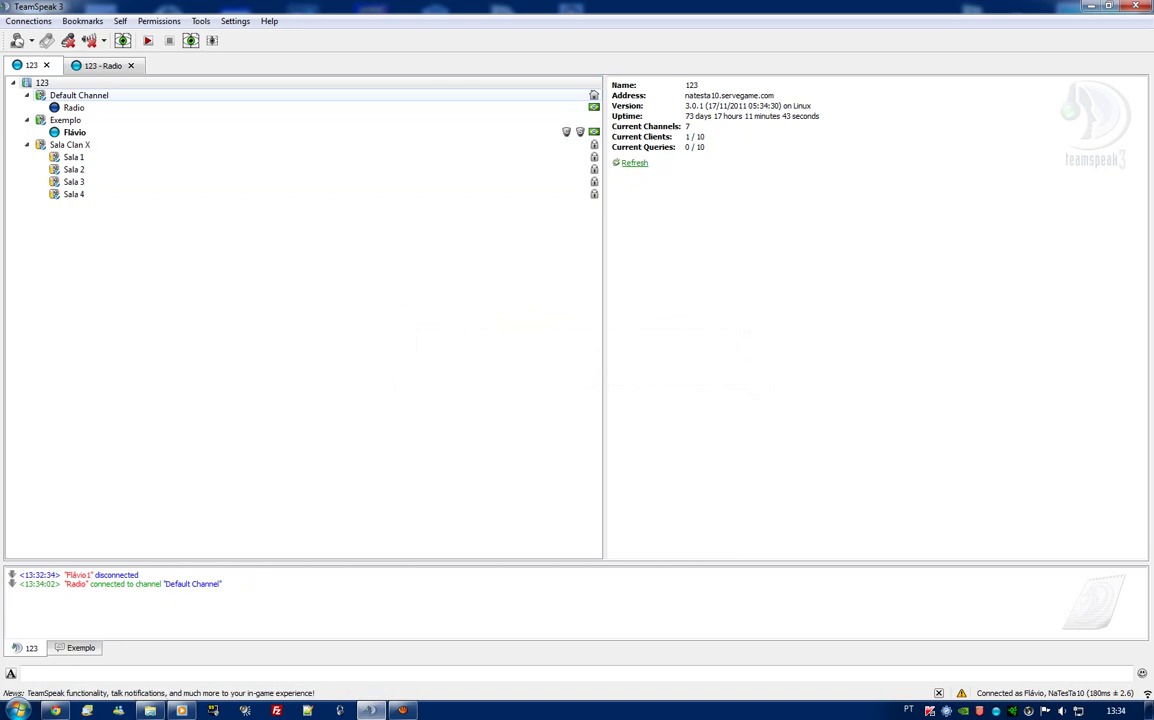
key("ctrl+Tab")
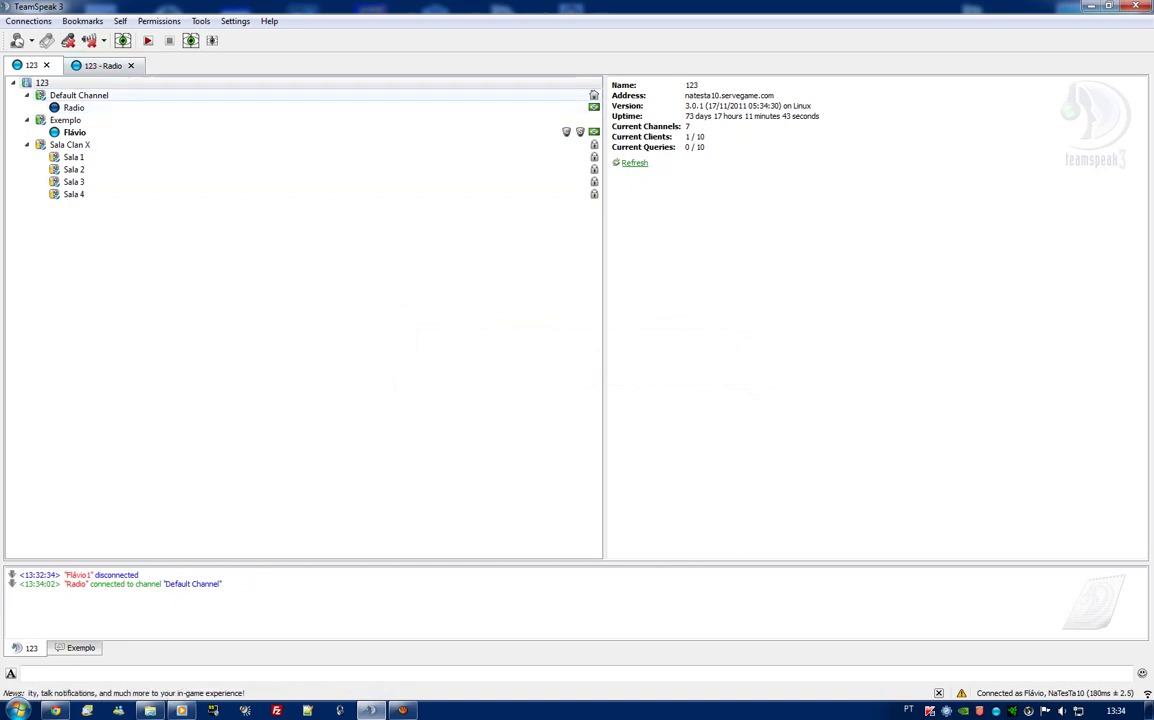
key("ctrl+Tab")
key("ctrl+Tab")
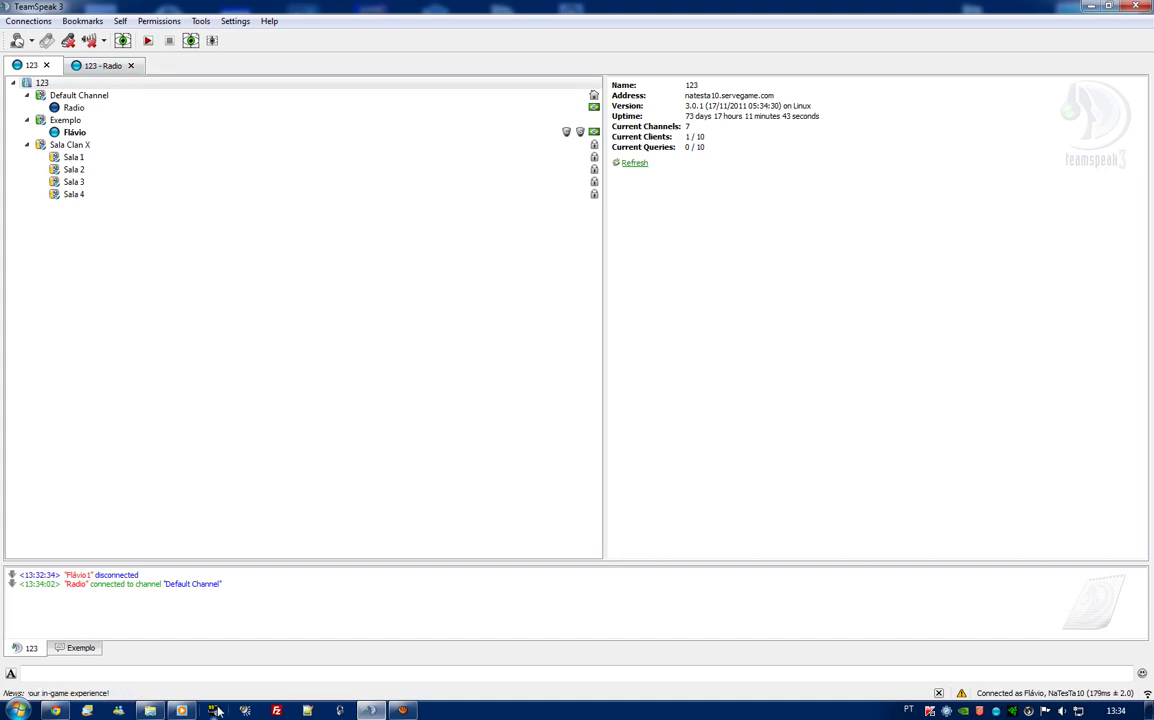
Step: Switch to Windows Media Player, move its window clear of the channel tree, and start playing the Coldplay playlist
mouse_move(181, 708)
left_click(160, 620)
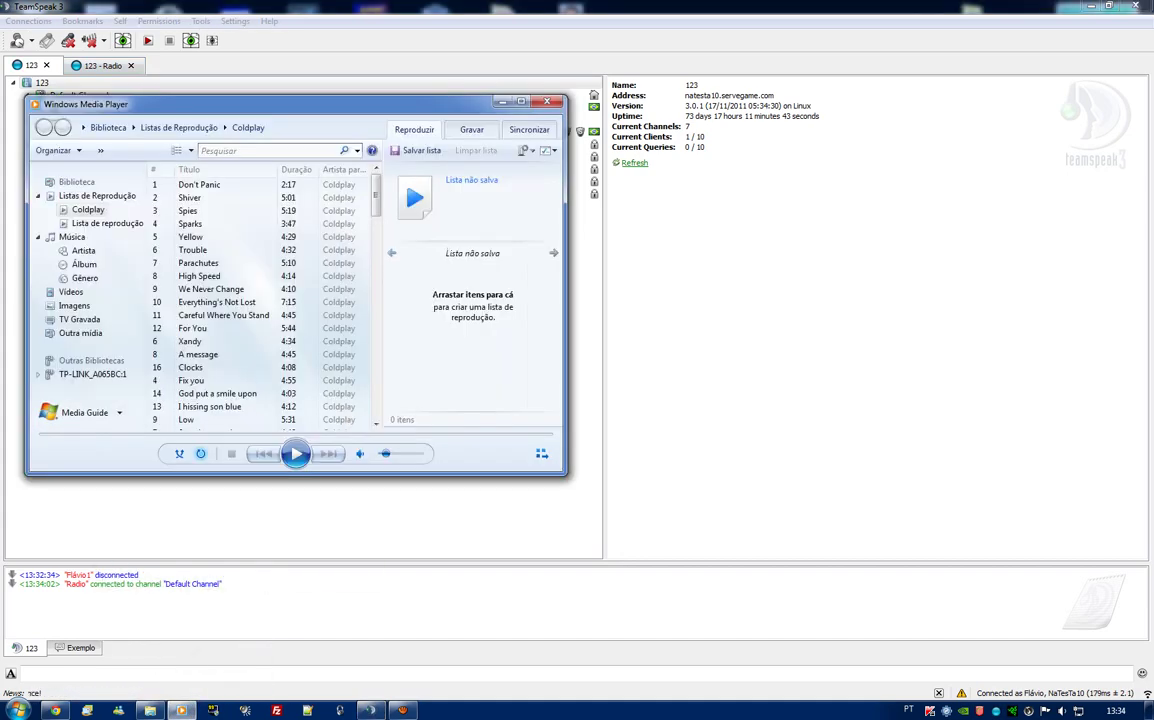
left_click_drag(100, 109, 662, 172)
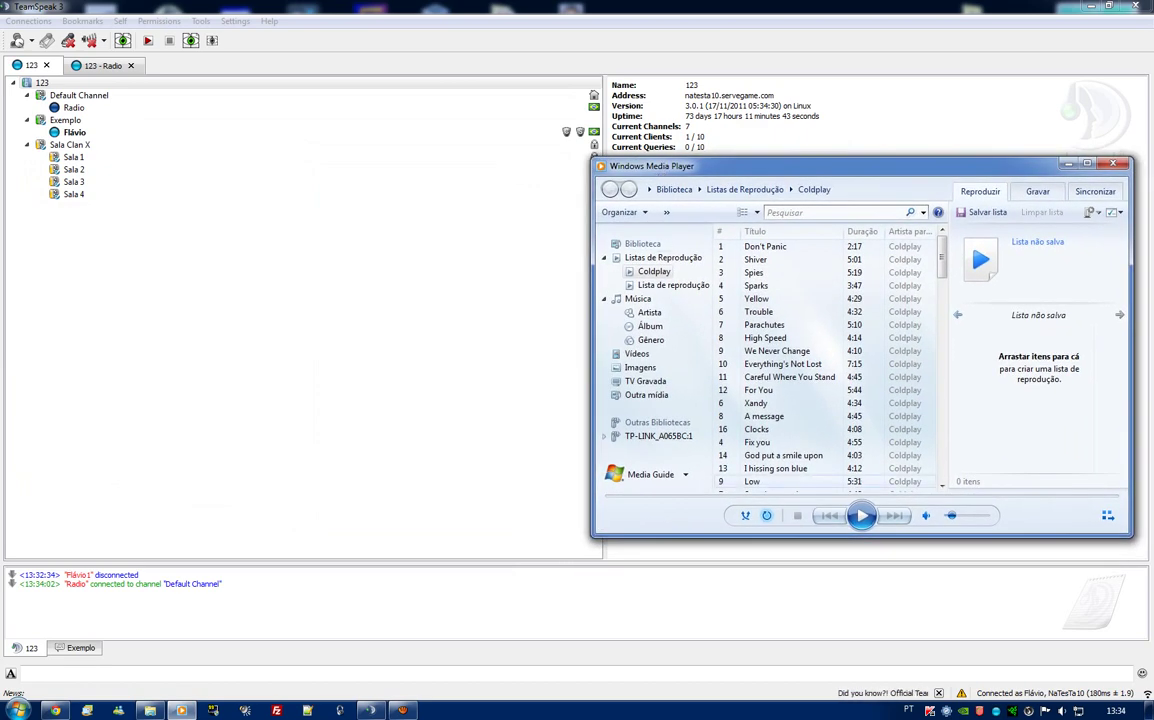
left_click(861, 515)
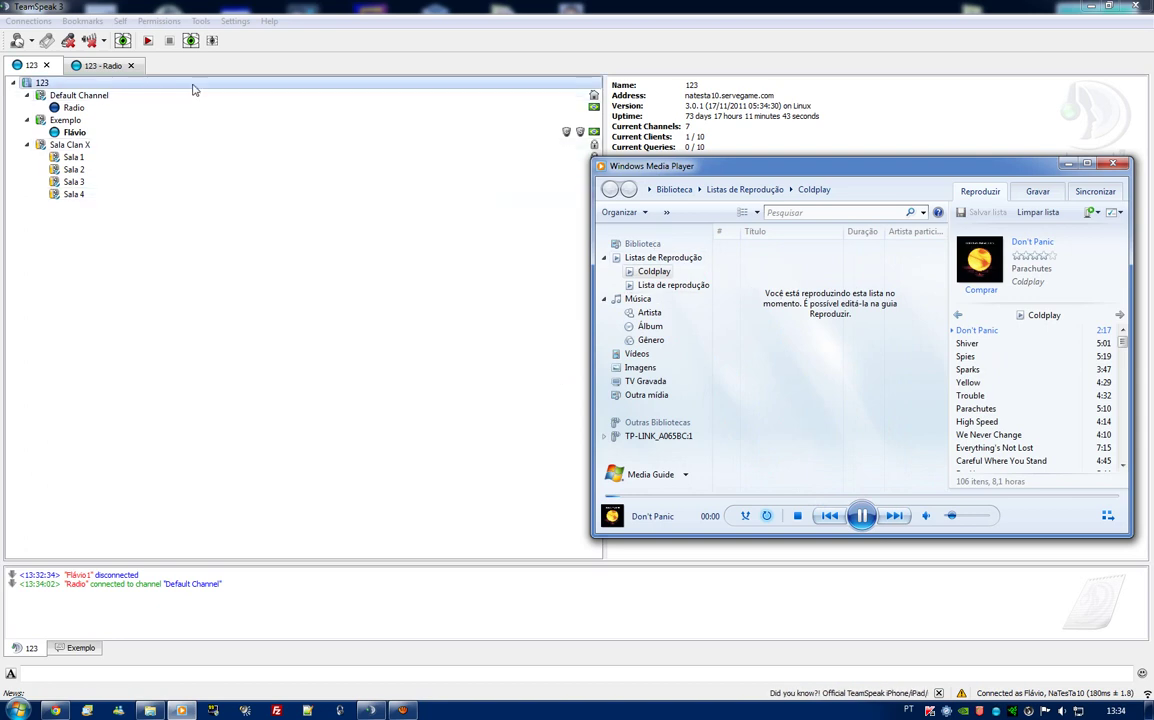
Step: Move the Radio client from Default Channel into the Exemplo channel and return it to Default Channel
left_click_drag(74, 108, 70, 120)
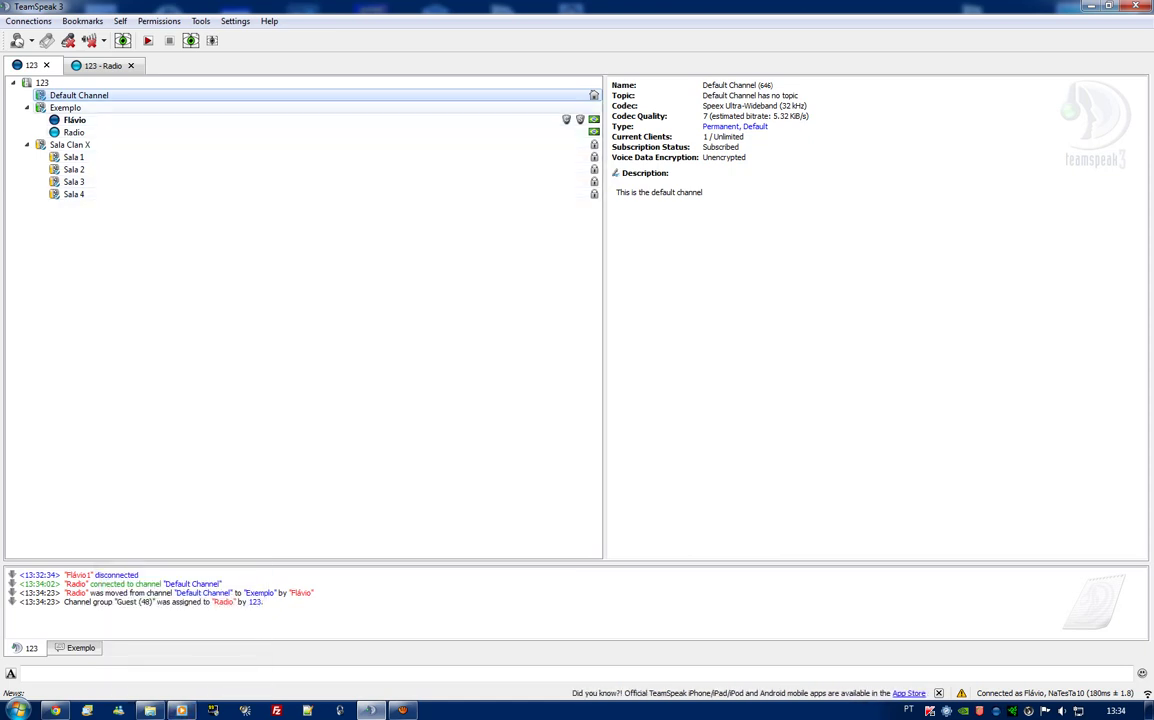
left_click(74, 132)
left_click_drag(74, 132, 76, 95)
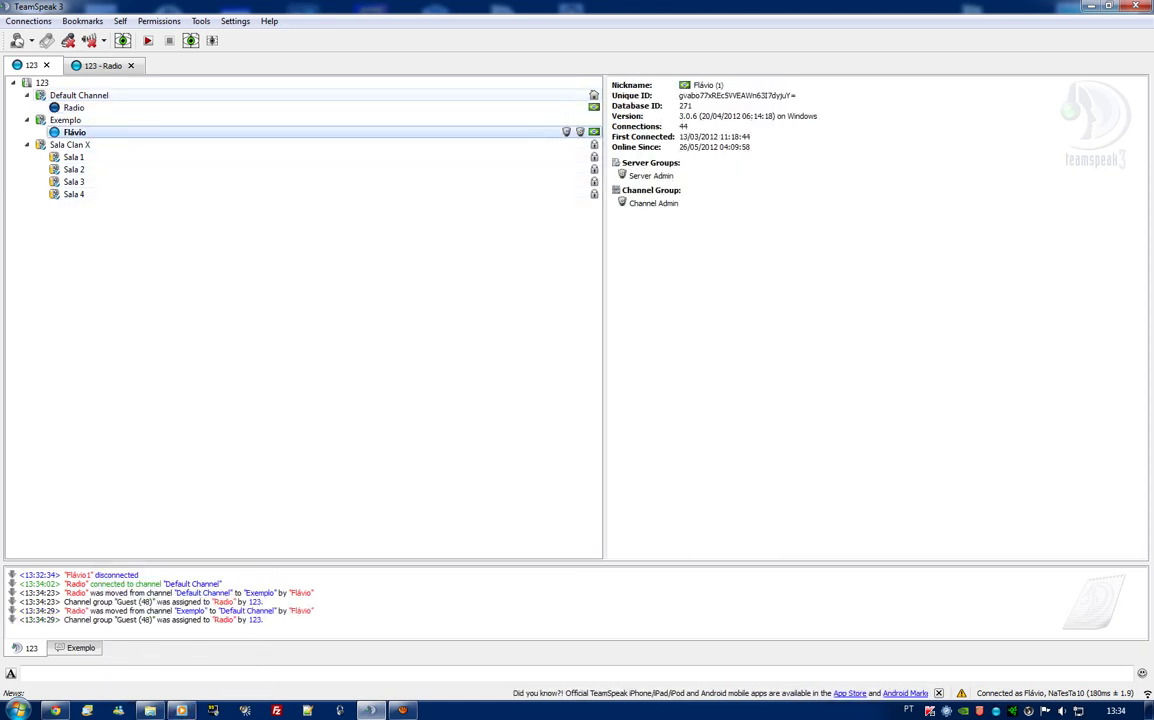
Step: Create a permanent channel named Radio after Sala Clan X with a needed talk power of 76
right_click(94, 97)
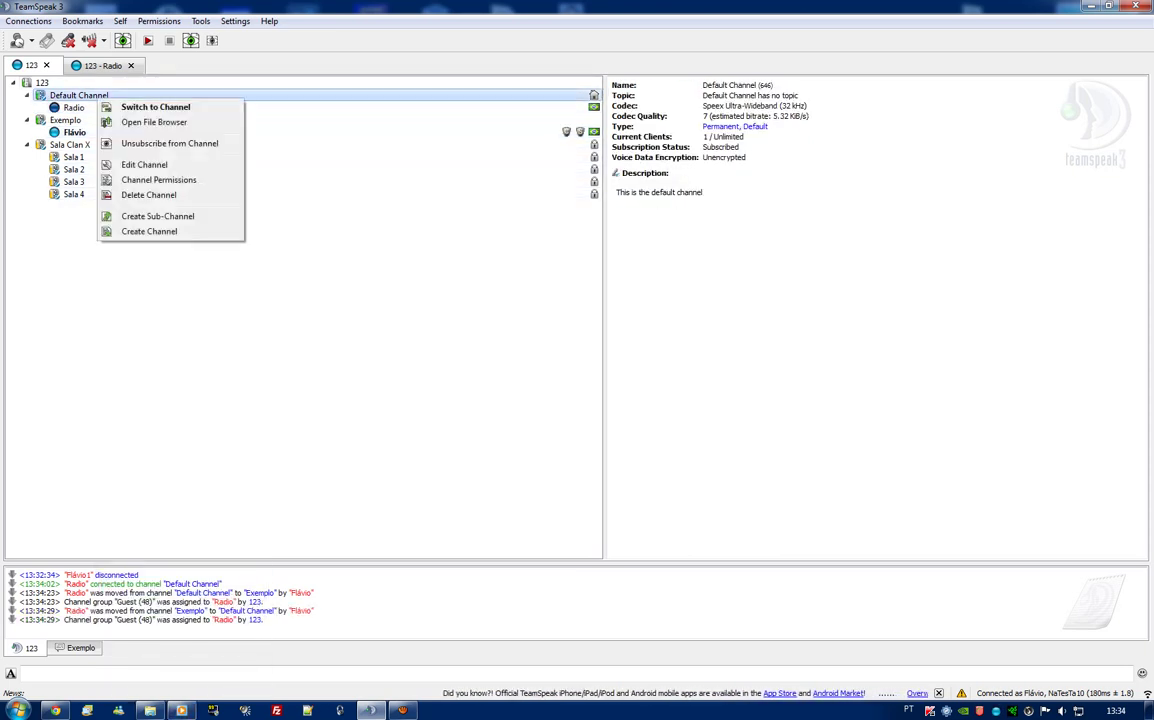
left_click(146, 165)
right_click(106, 270)
left_click(148, 279)
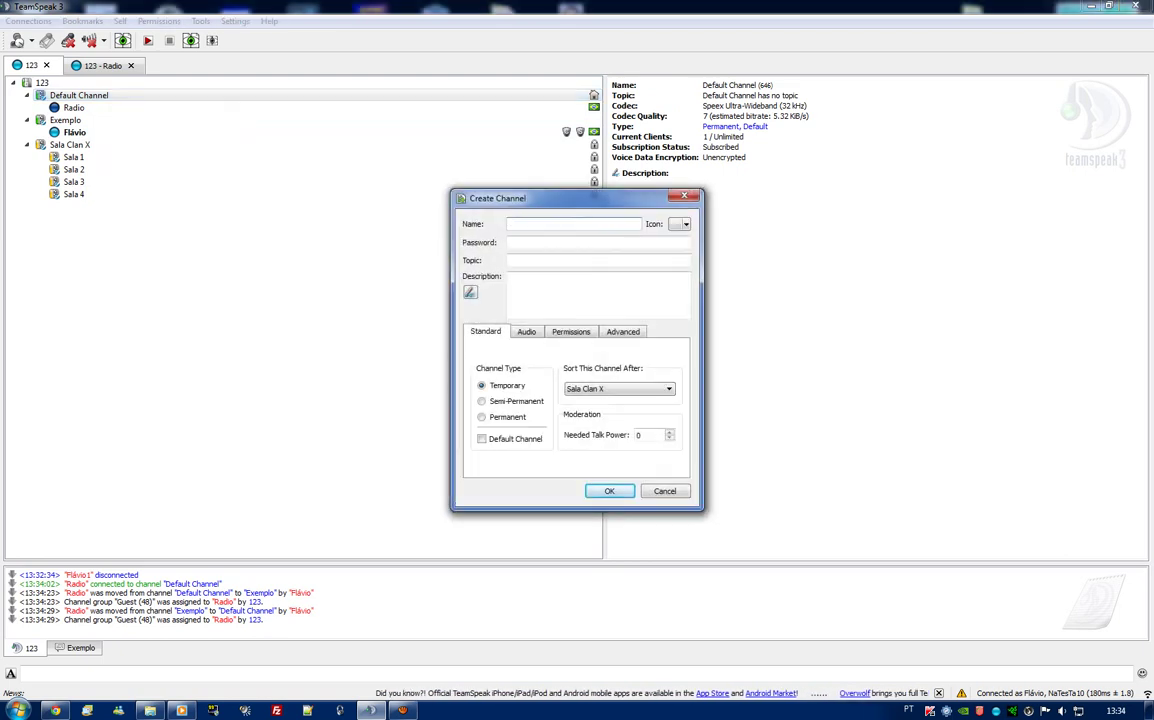
type("R")
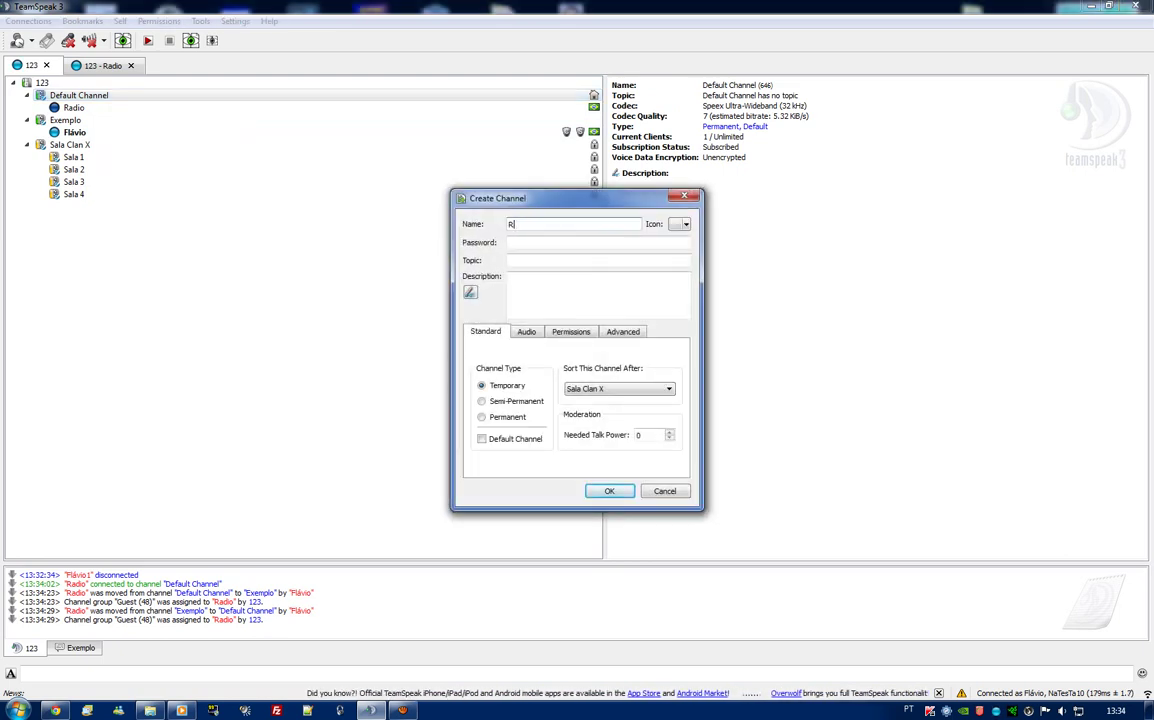
type("adio")
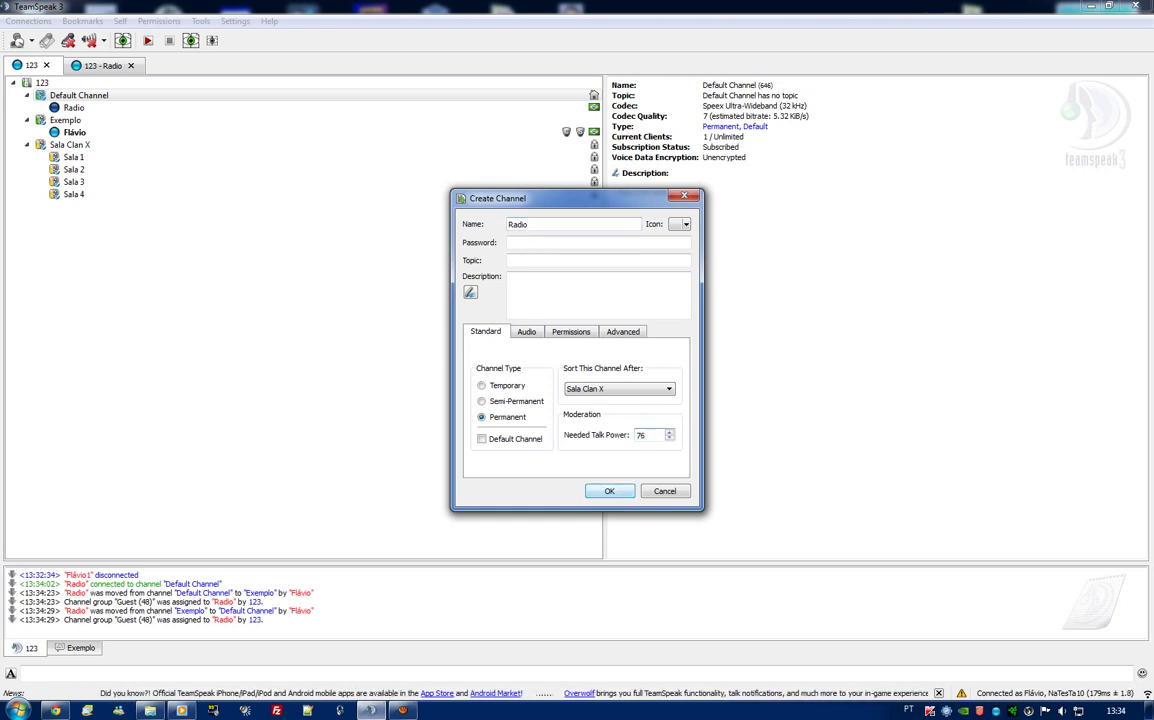
left_click(609, 491)
Step: Move the Radio client from Default Channel into the Radio channel and grant it talk power
left_click_drag(74, 108, 60, 194)
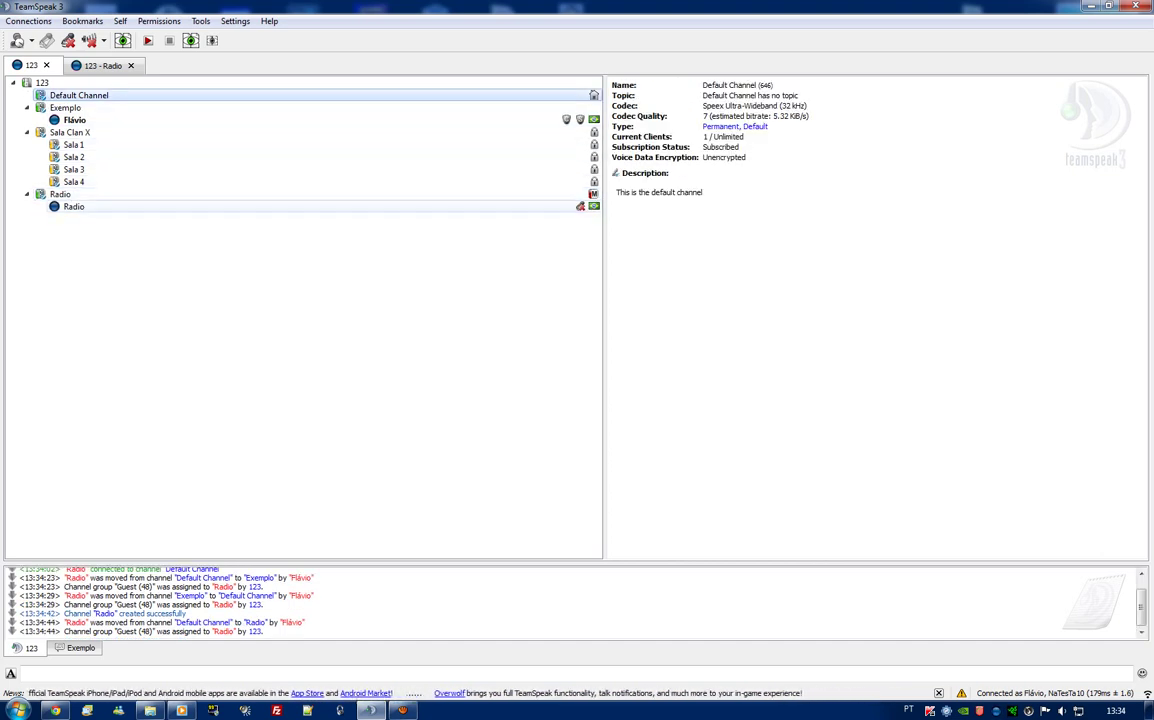
right_click(124, 206)
left_click(180, 304)
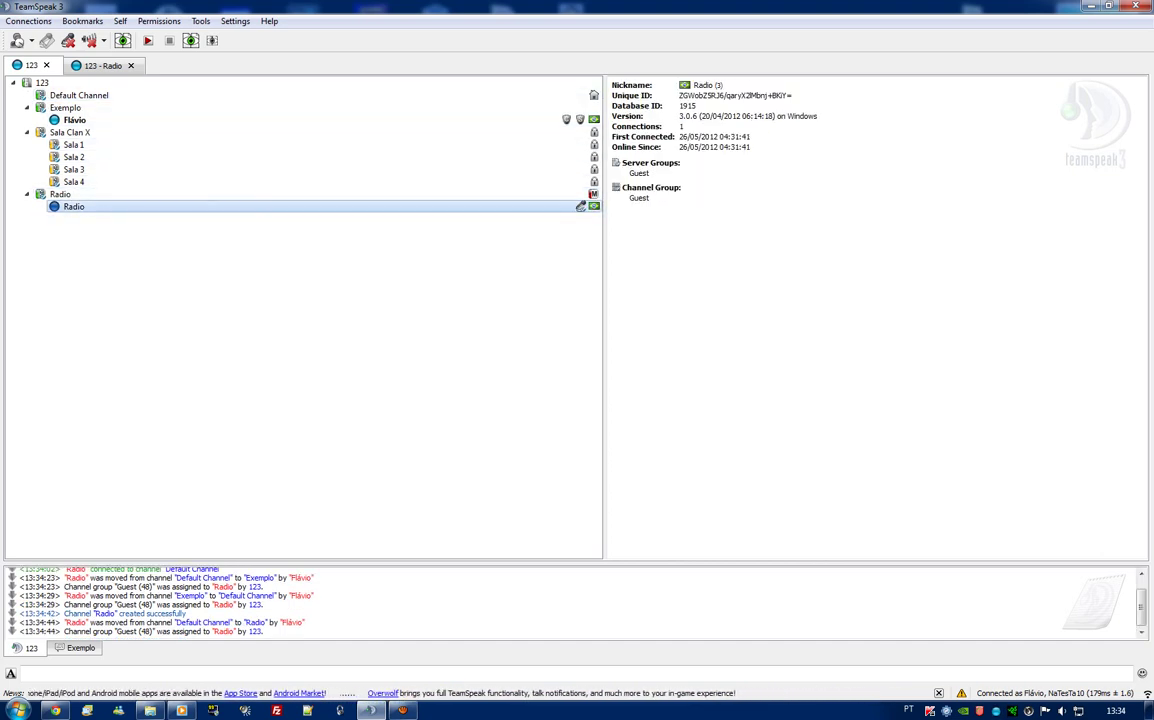
Step: Show the 123 - Radio connection and bring up Windows Media Player over it in the compact now-playing view
left_click(102, 66)
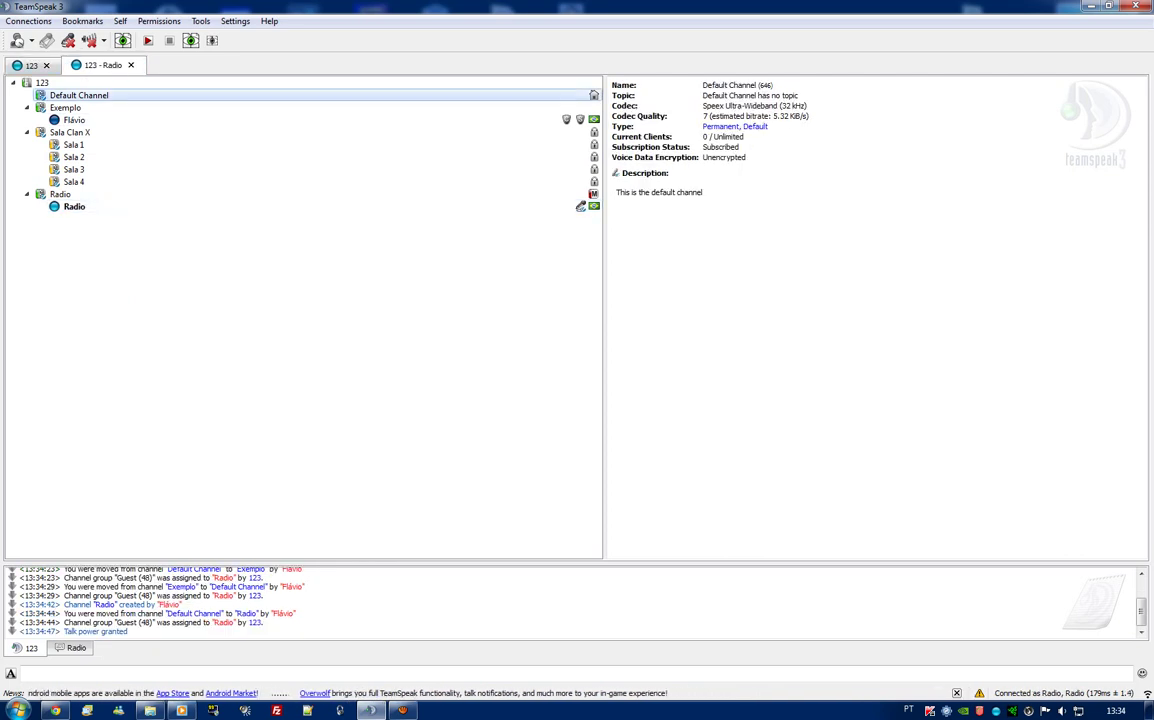
mouse_move(181, 710)
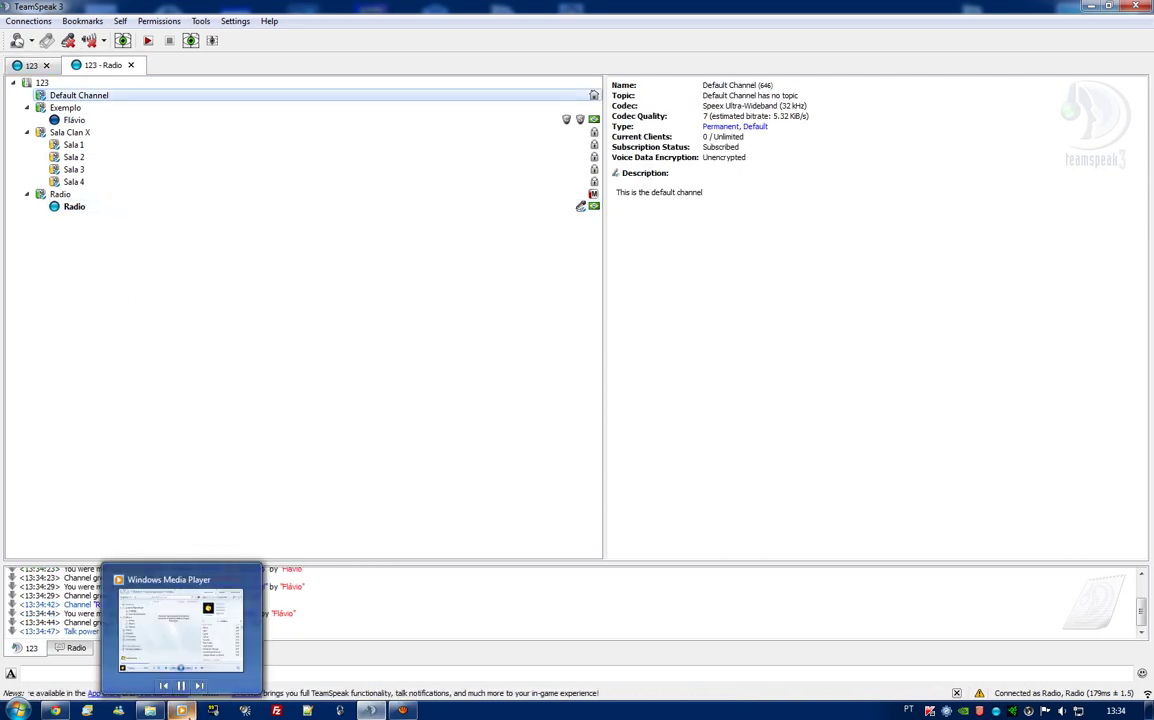
left_click(175, 655)
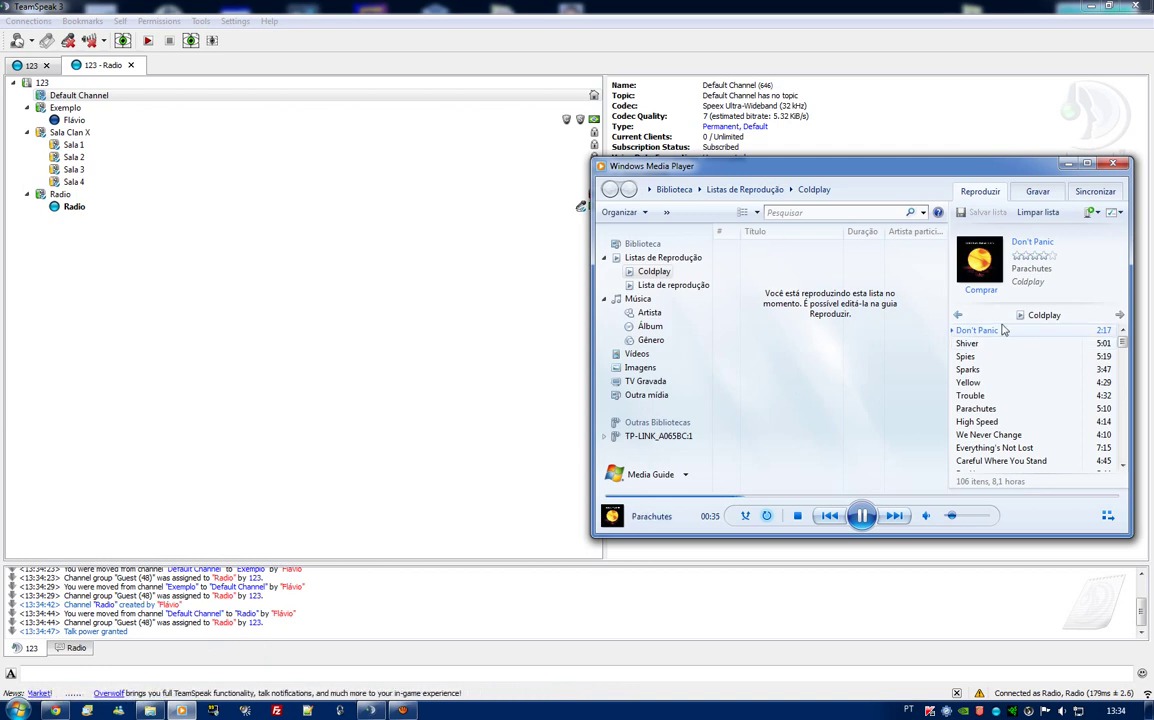
left_click_drag(765, 170, 554, 118)
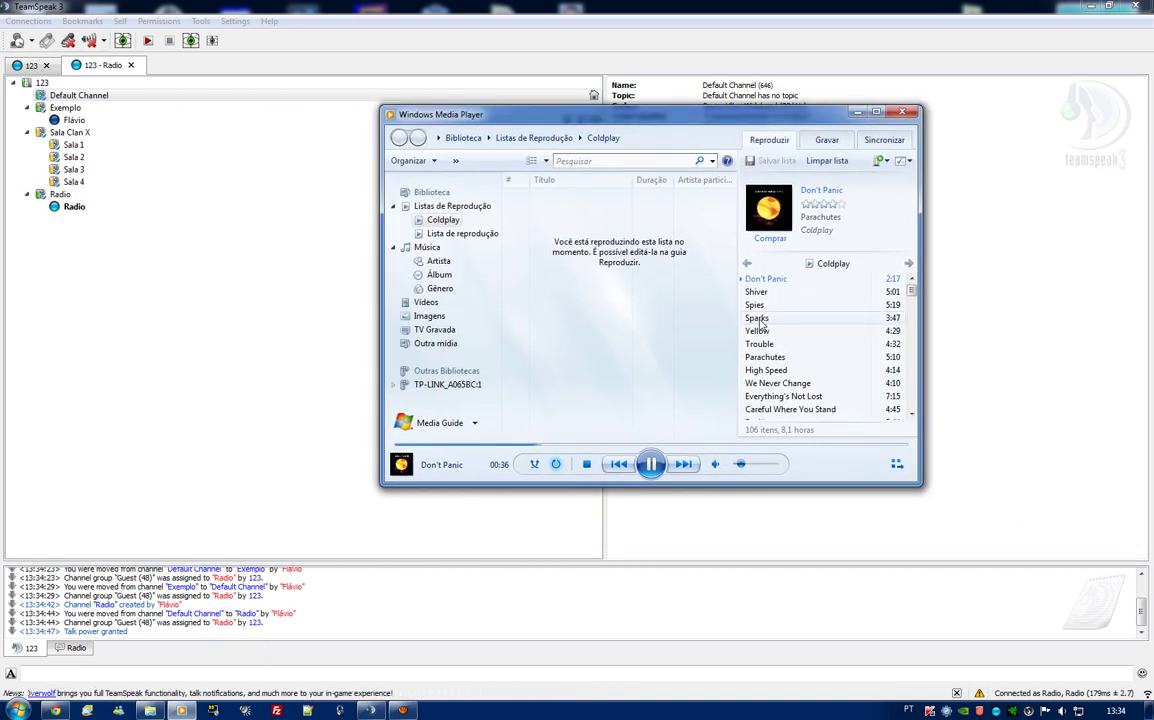
left_click(896, 464)
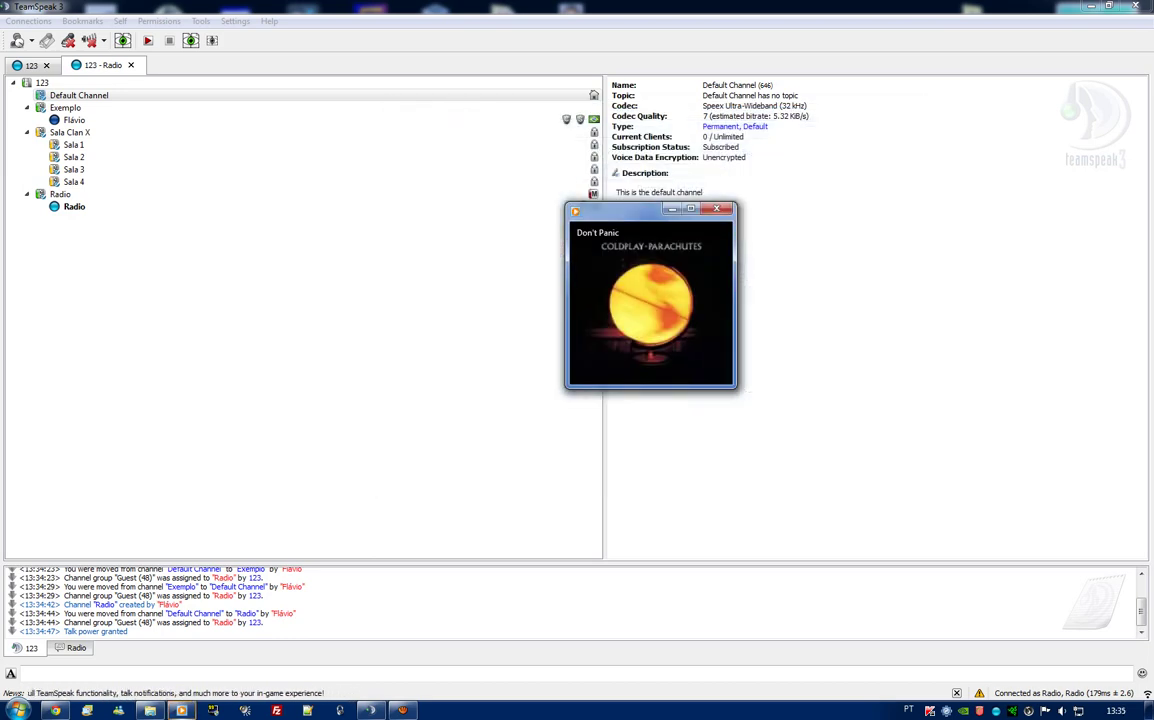
Step: Set the player's Alto-falantes audio device to Alto-falantes (3- USB PnP Sound Device) and save the options
right_click(603, 210)
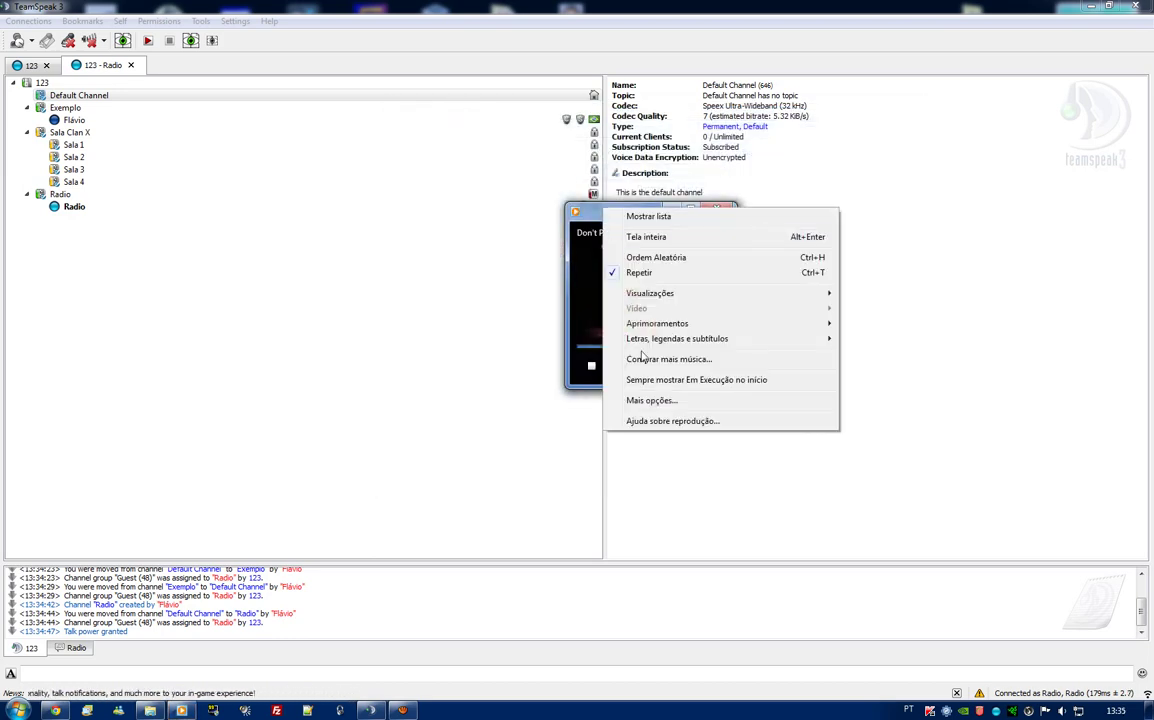
left_click(655, 402)
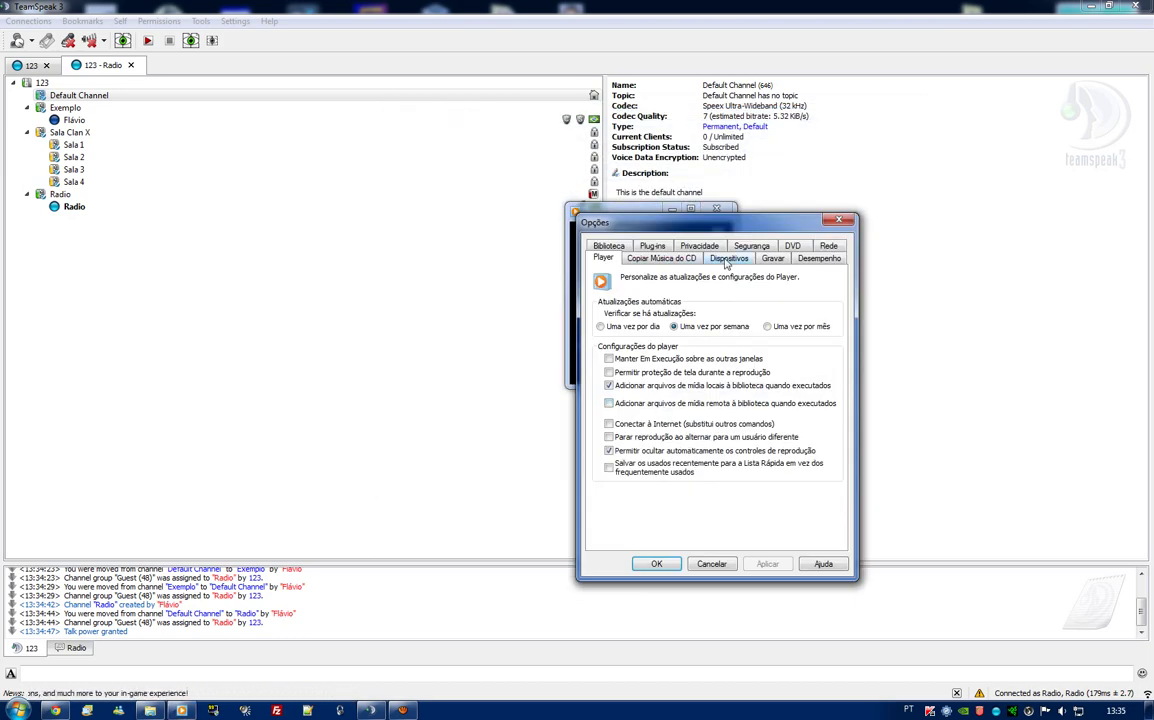
left_click(727, 260)
left_click(640, 341)
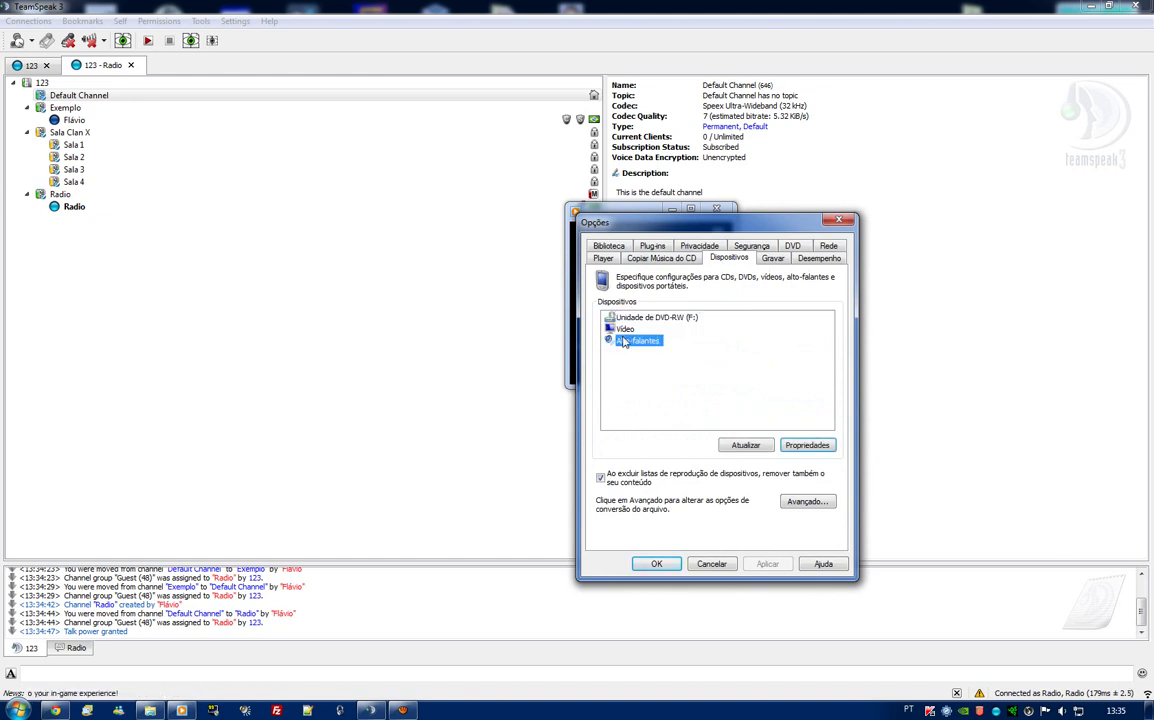
double_click(630, 341)
left_click(672, 361)
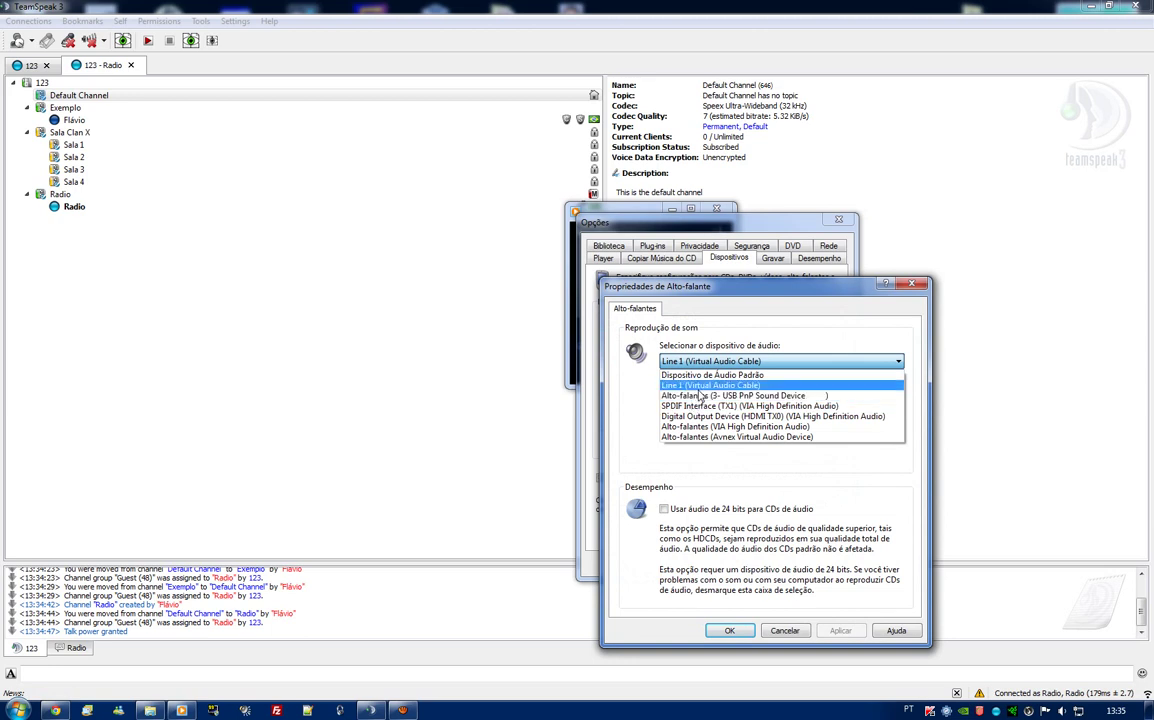
left_click(704, 397)
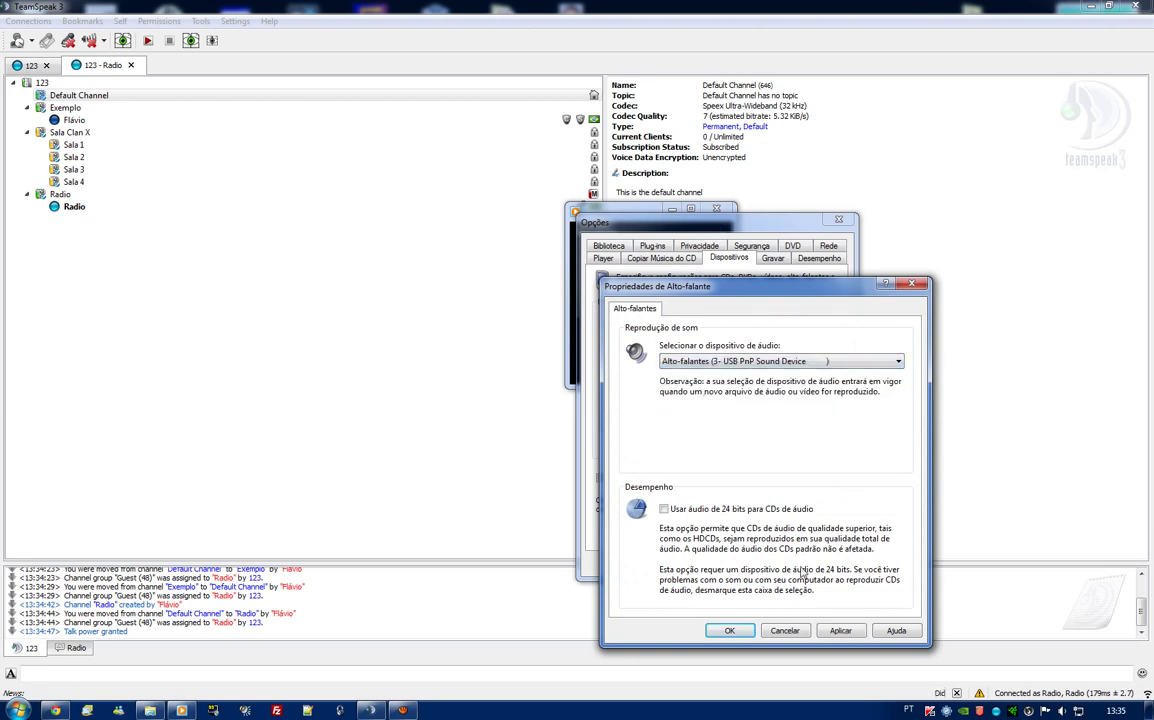
left_click(729, 630)
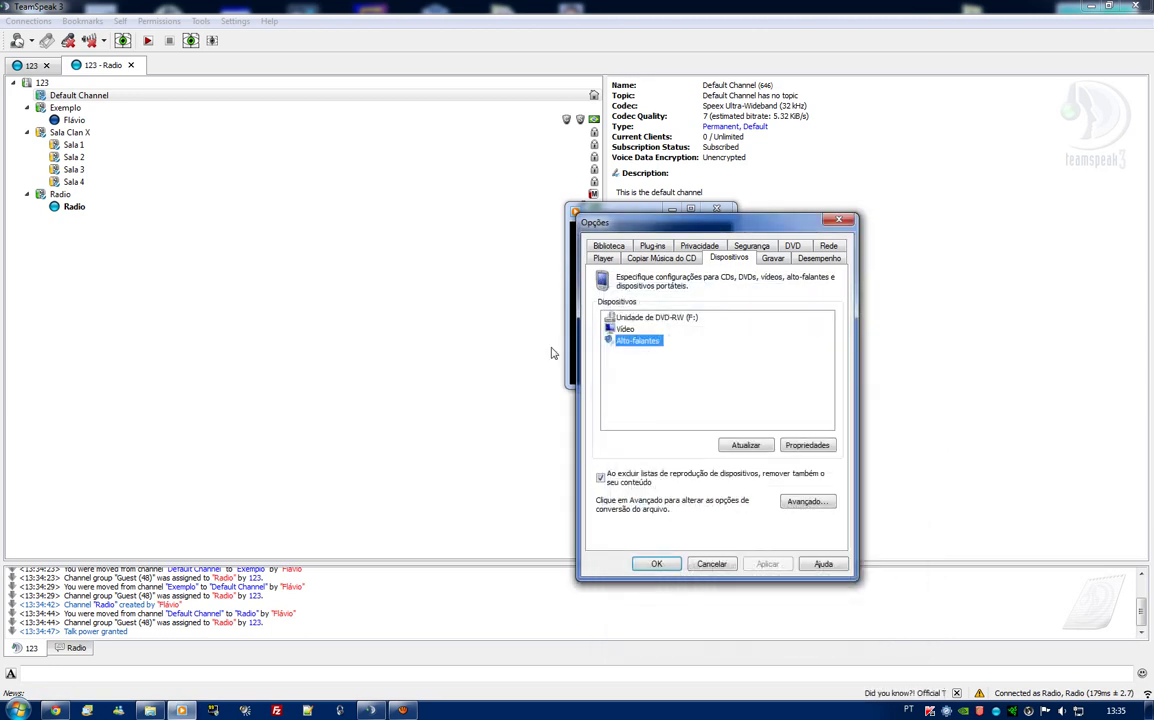
left_click(656, 564)
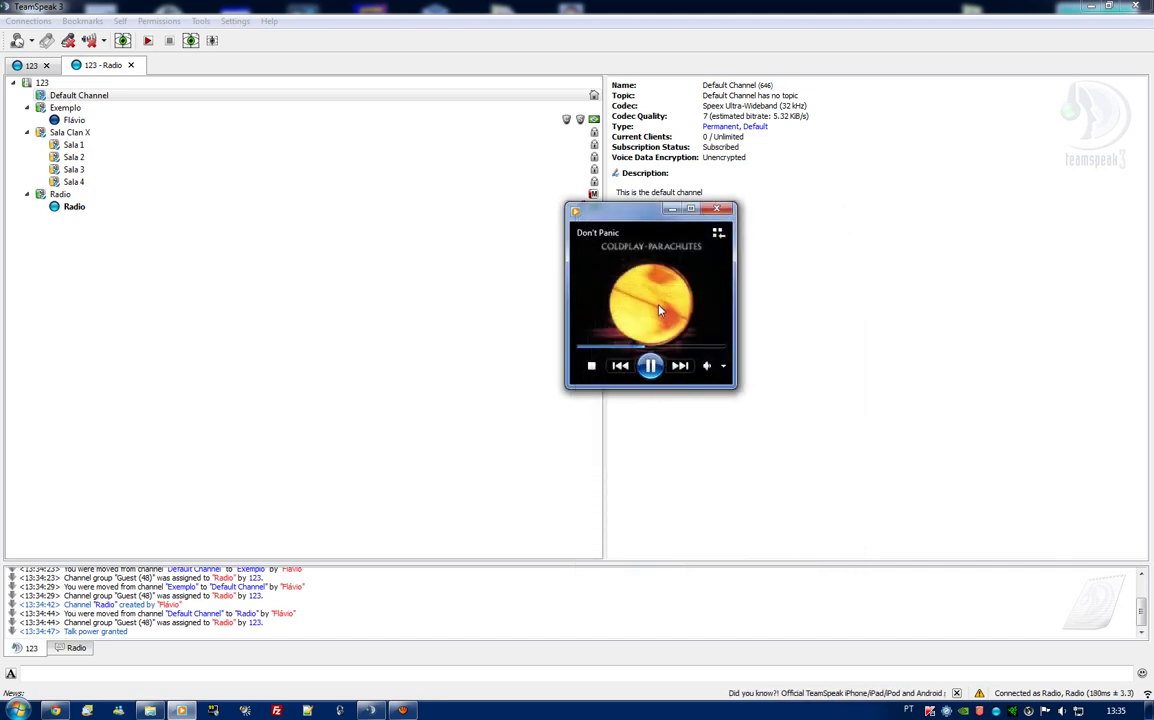
Step: Skip to the next track, Shiver, pause playback, and move the compact player clear of the channel tree
left_click(679, 366)
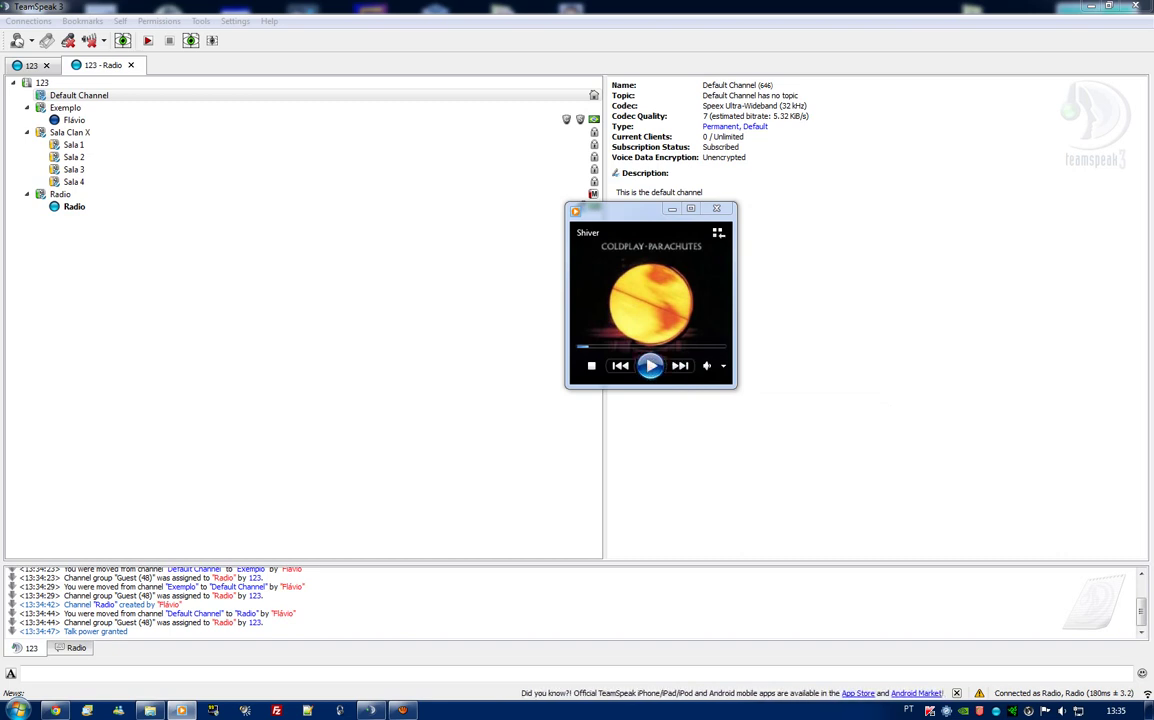
left_click_drag(654, 232, 701, 213)
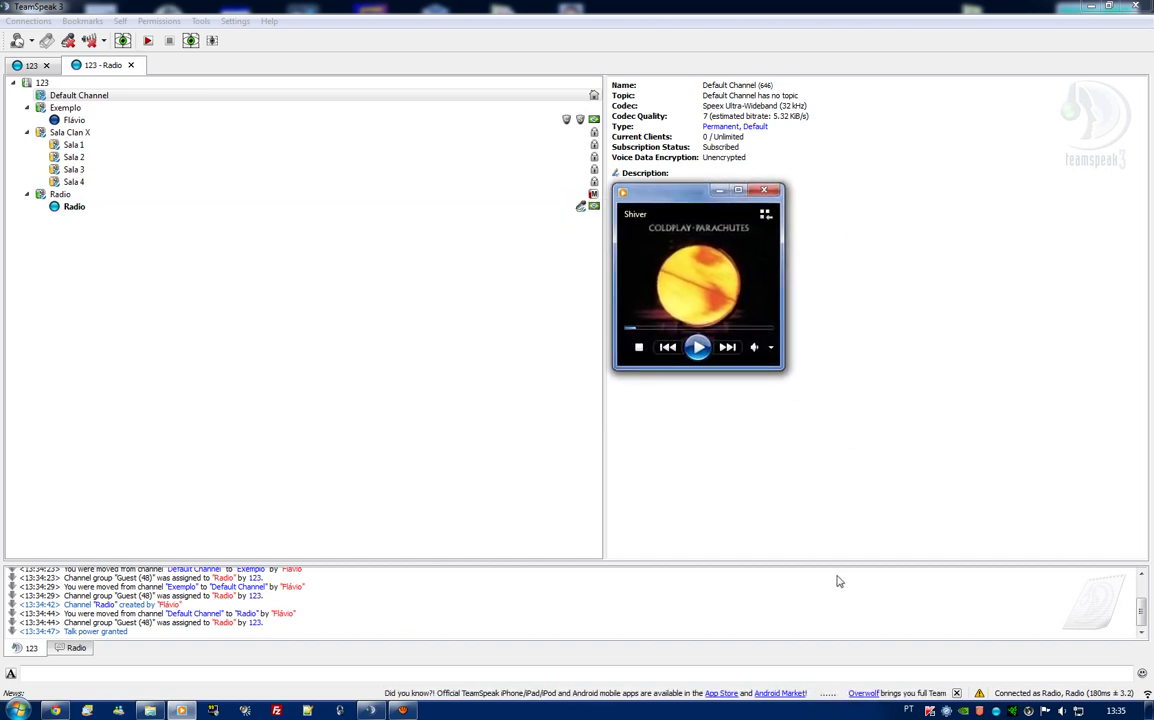